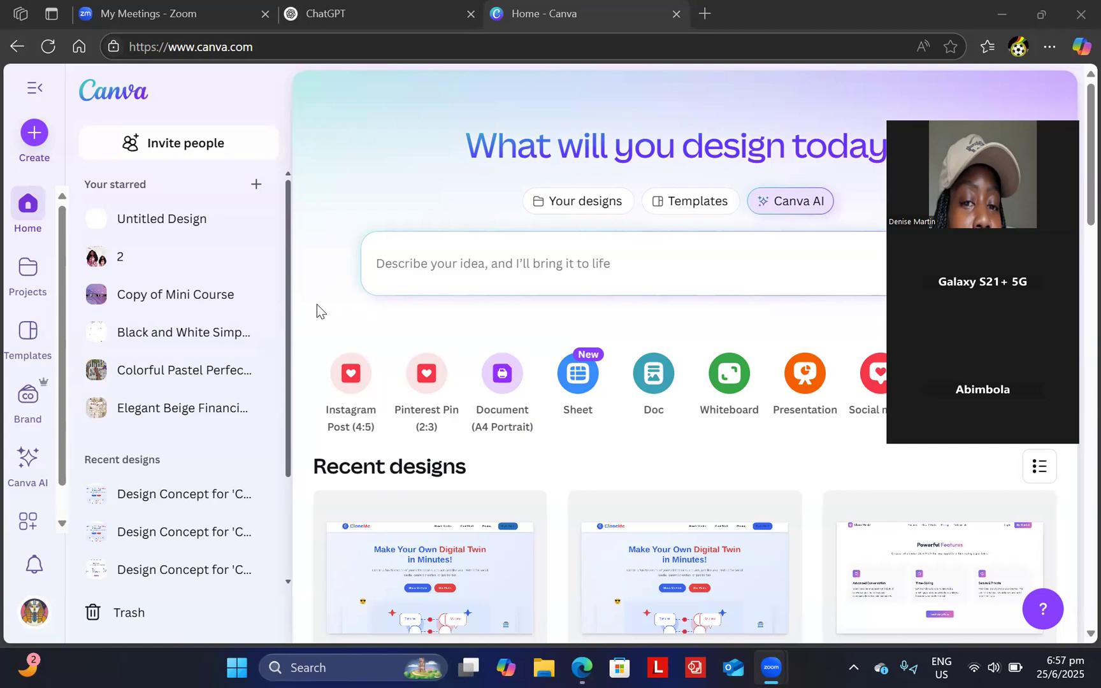
- In ChatGPT, type a prompt asking for 100 spiritual growth affirmations in 2 columns as a CSV file
click(347, 16)
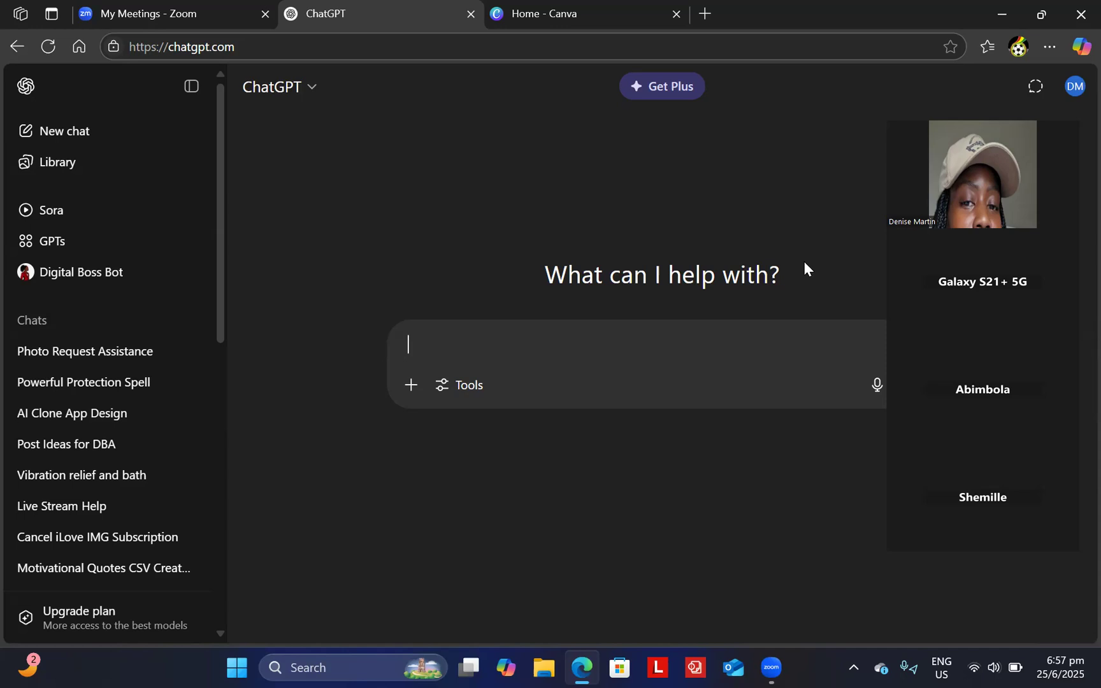
text(please create for m)
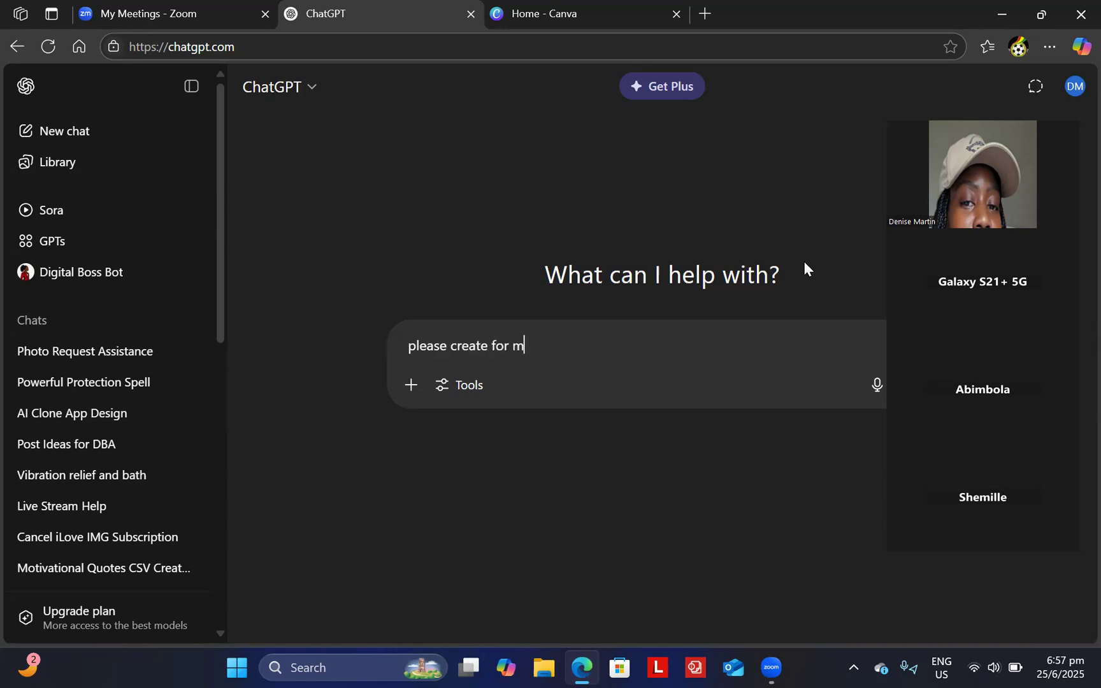
text(e 100 spiritual g)
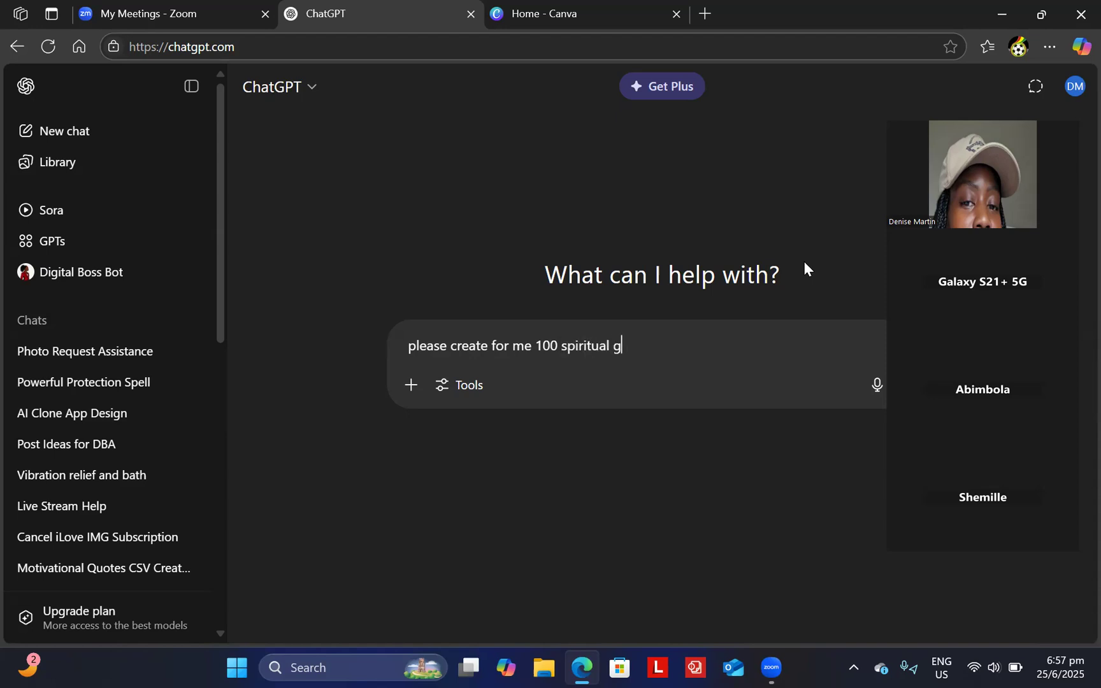
text(rowth affirmat)
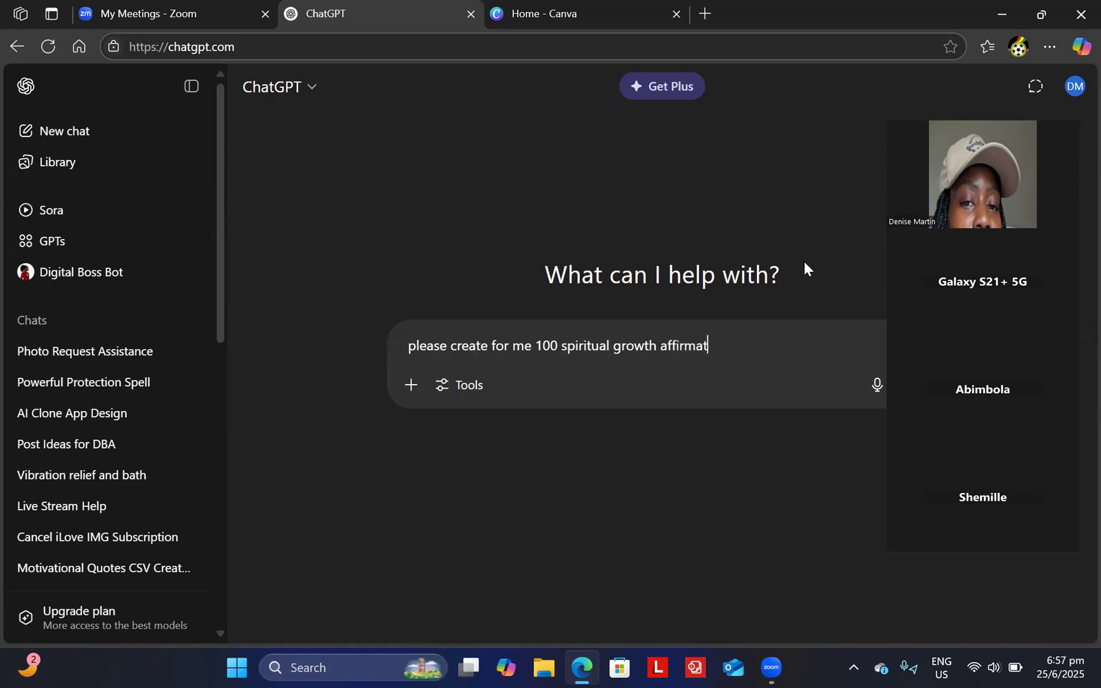
text(ion. please plav)
key(BackSpace)
text(c)
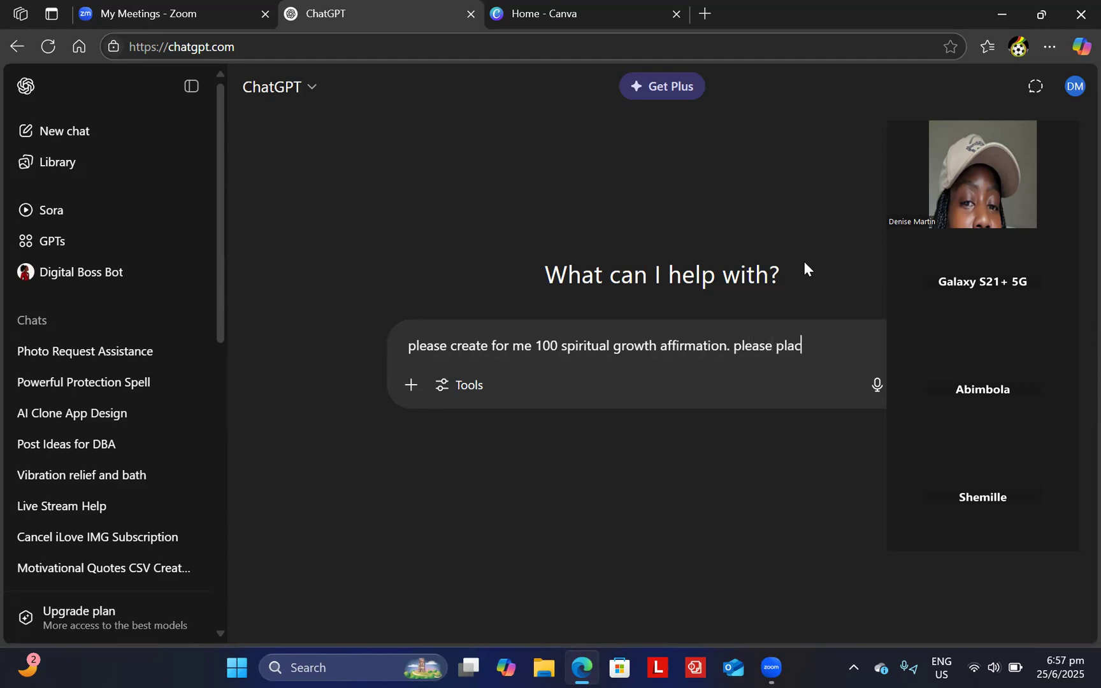
text(e this informat)
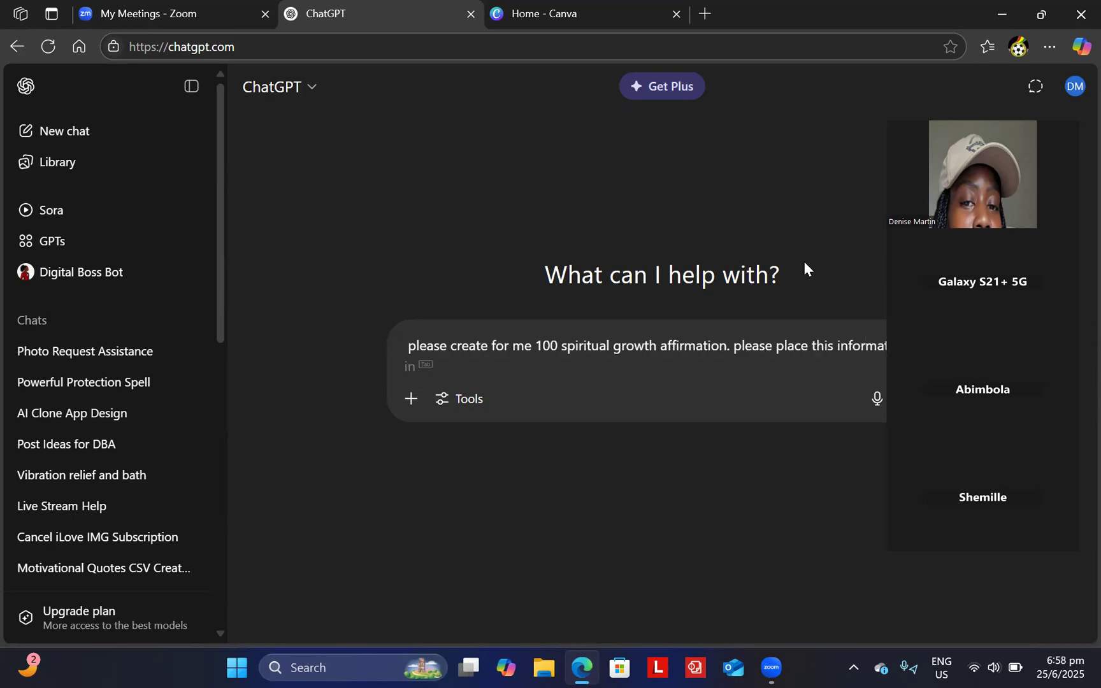
key(Tab)
text(2 columns an)
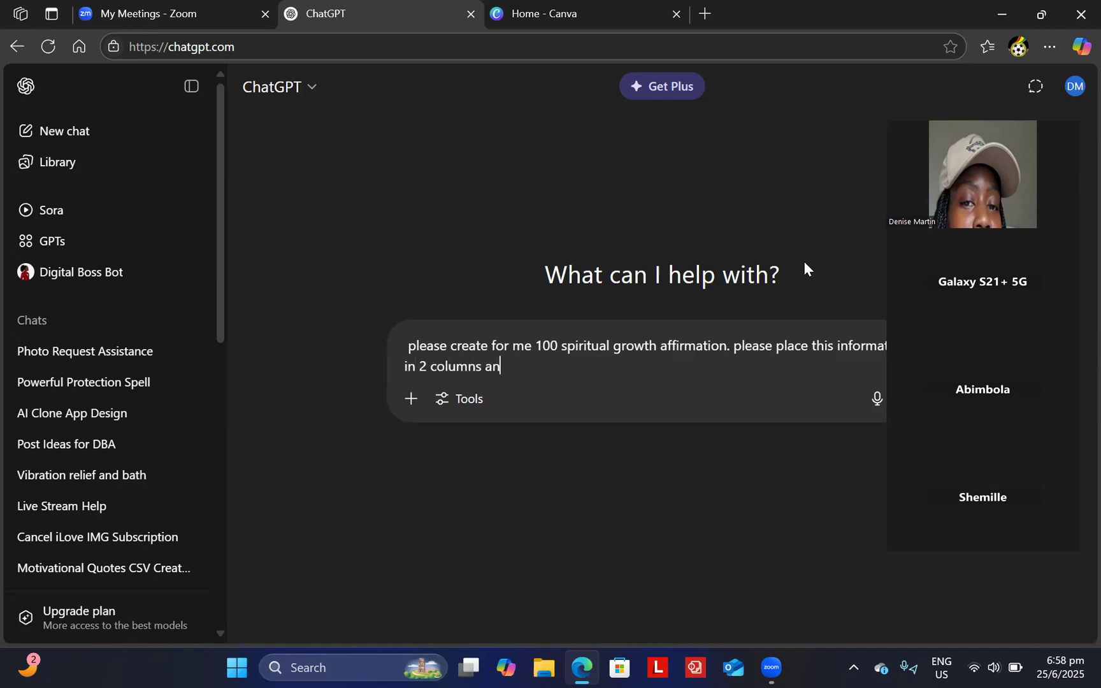
text(d i need a csv file)
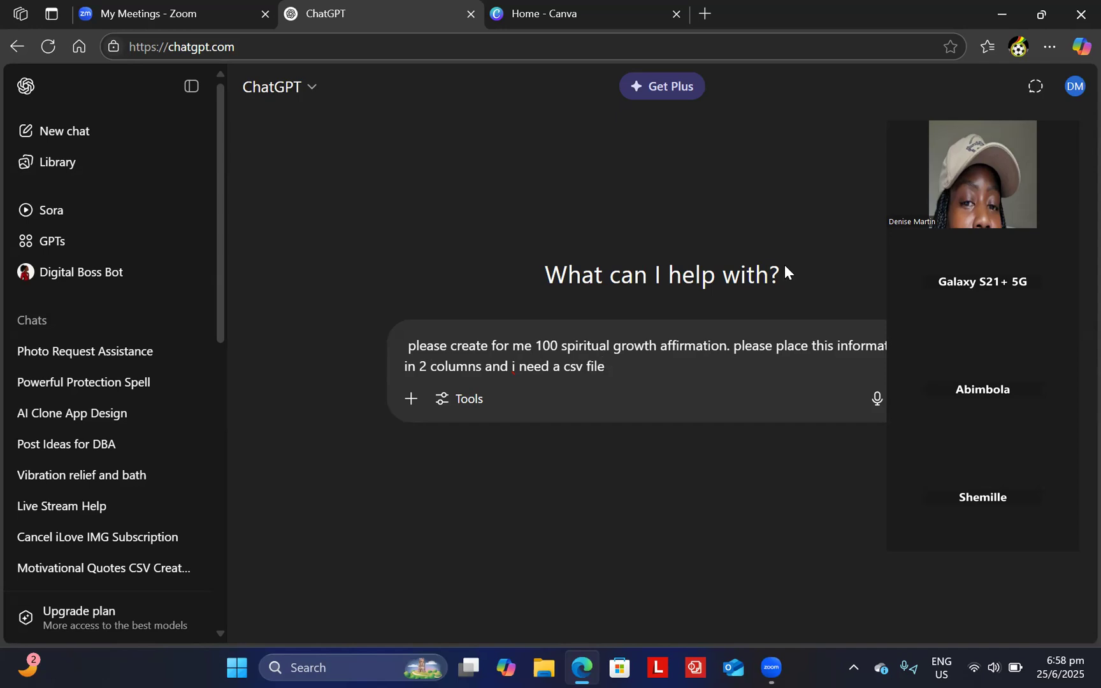
click(518, 367)
key(BackSpace)
- Fix the typo near 'i need', send the affirmations request, and return to the Canva home tab
text(l)
key(BackSpace)
drag(962, 190, 121, 239)
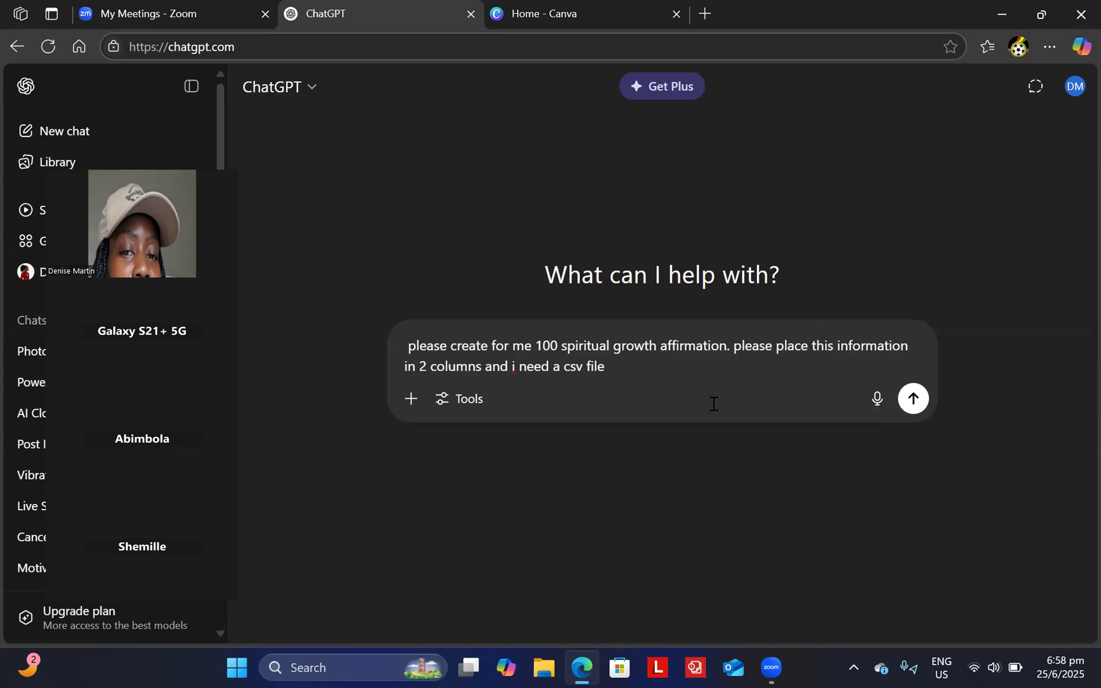
click(910, 399)
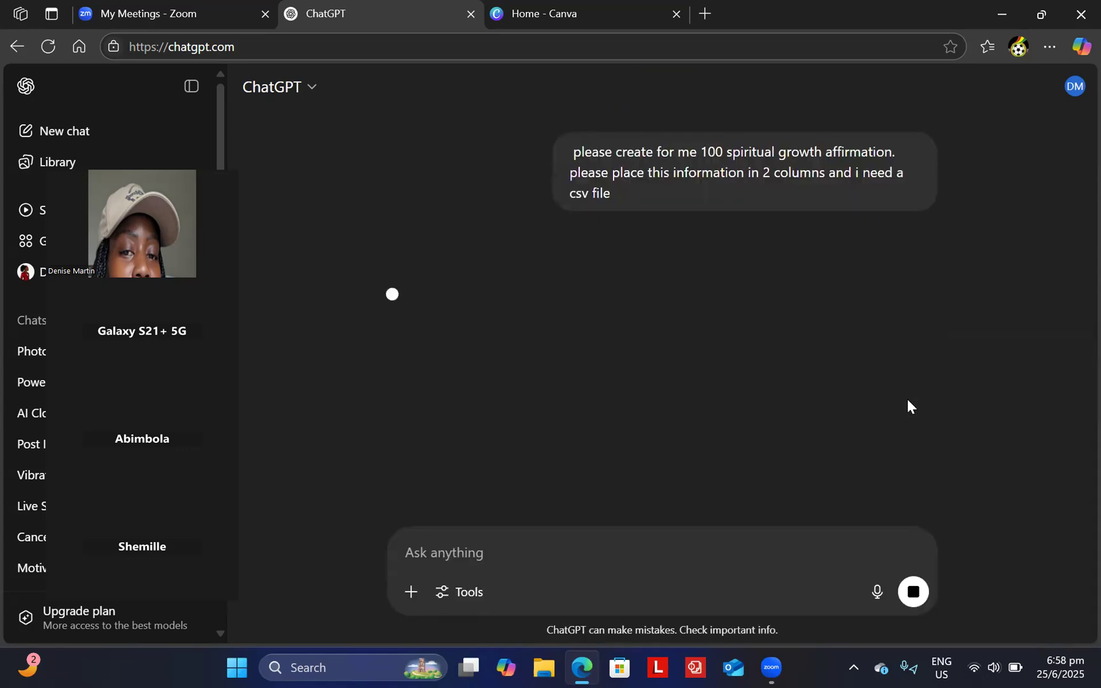
click(613, 12)
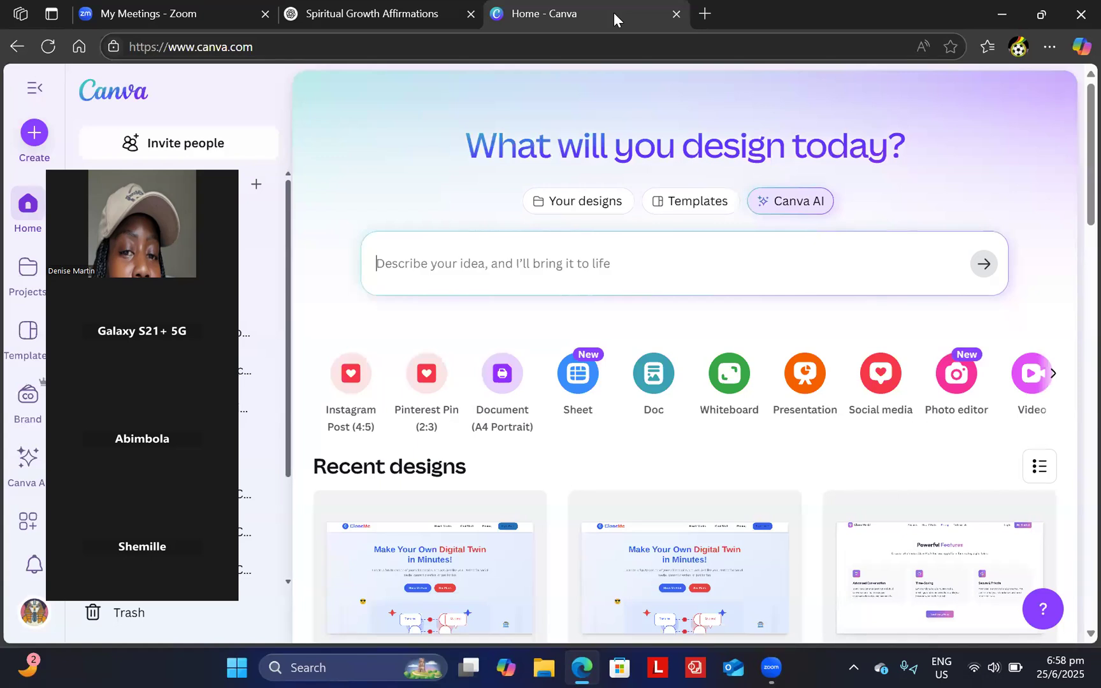
- Start a new blank design using the recent 1080 × 1080 px custom size
drag(72, 177, 912, 117)
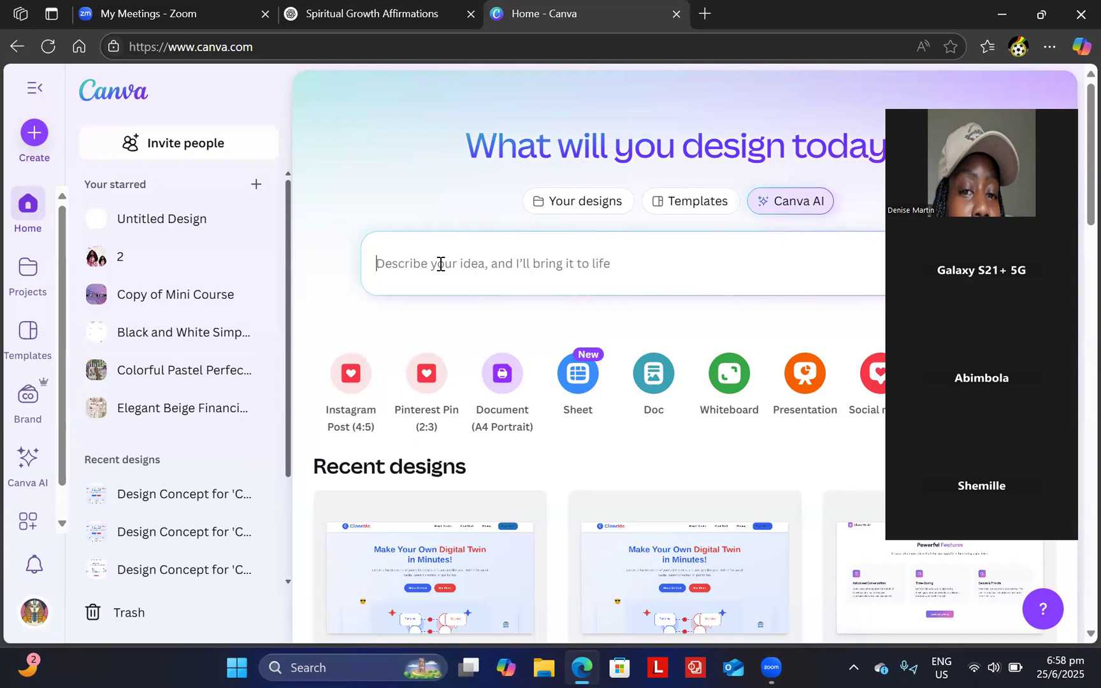
click(34, 132)
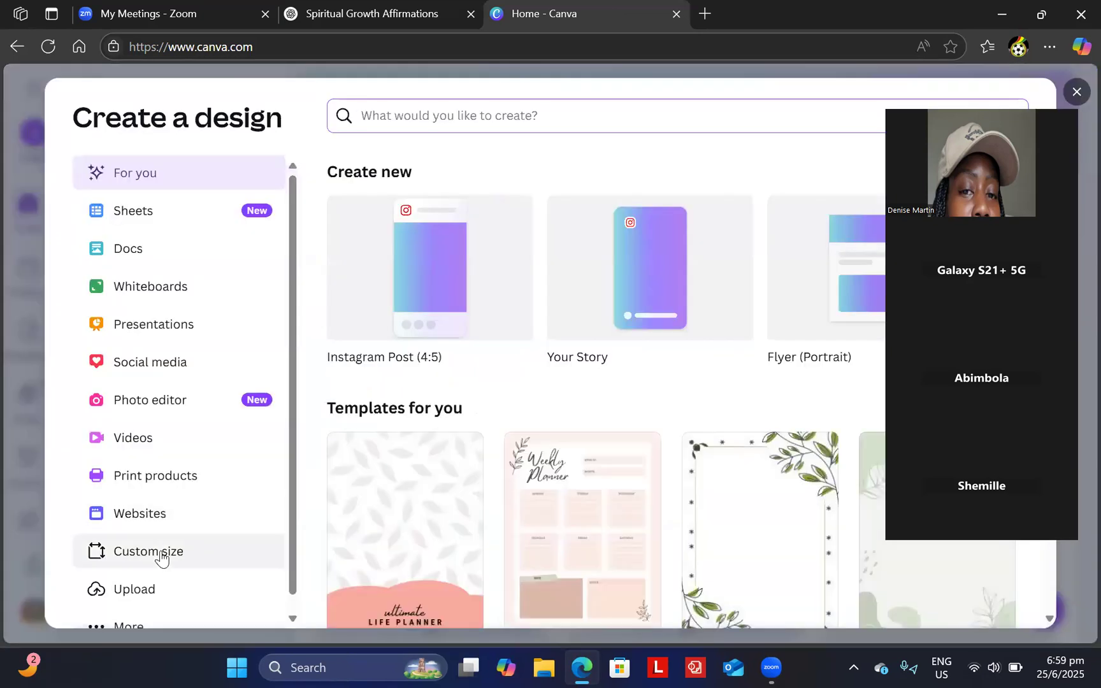
click(161, 554)
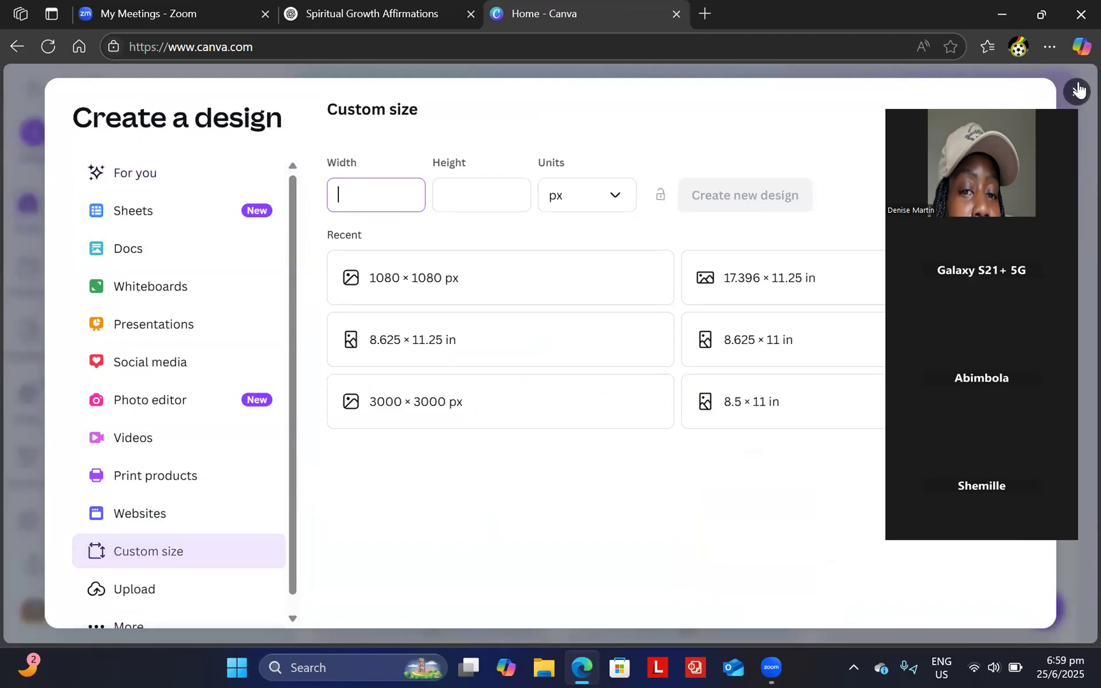
click(623, 271)
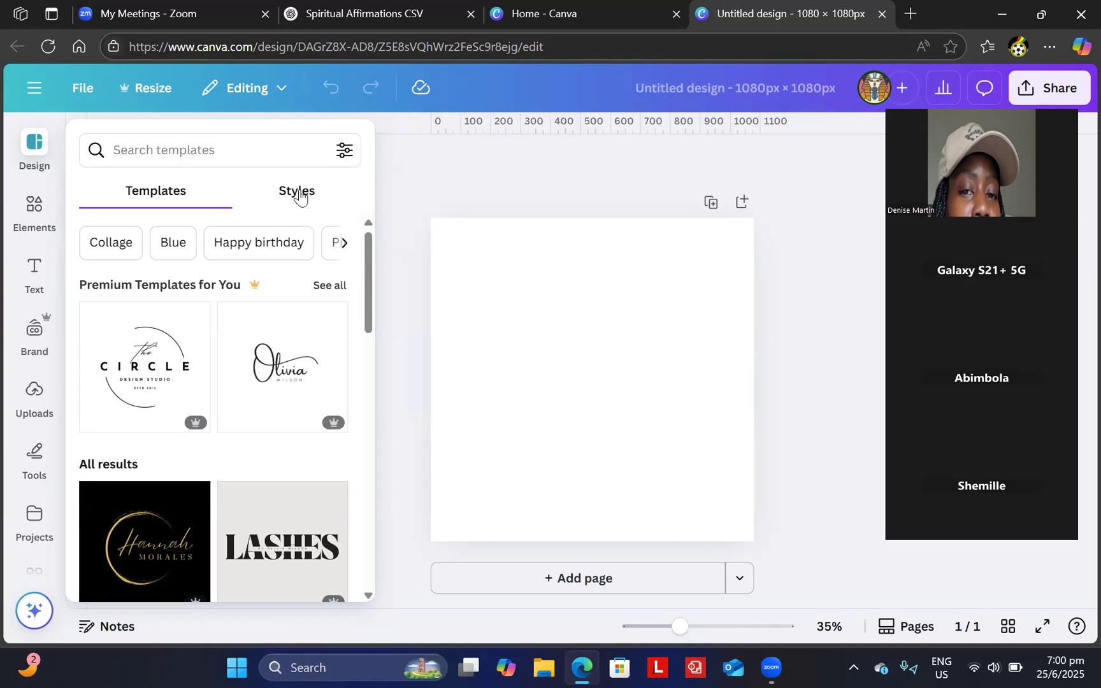
- Browse forward through the recently used styles in the Design panel
click(298, 195)
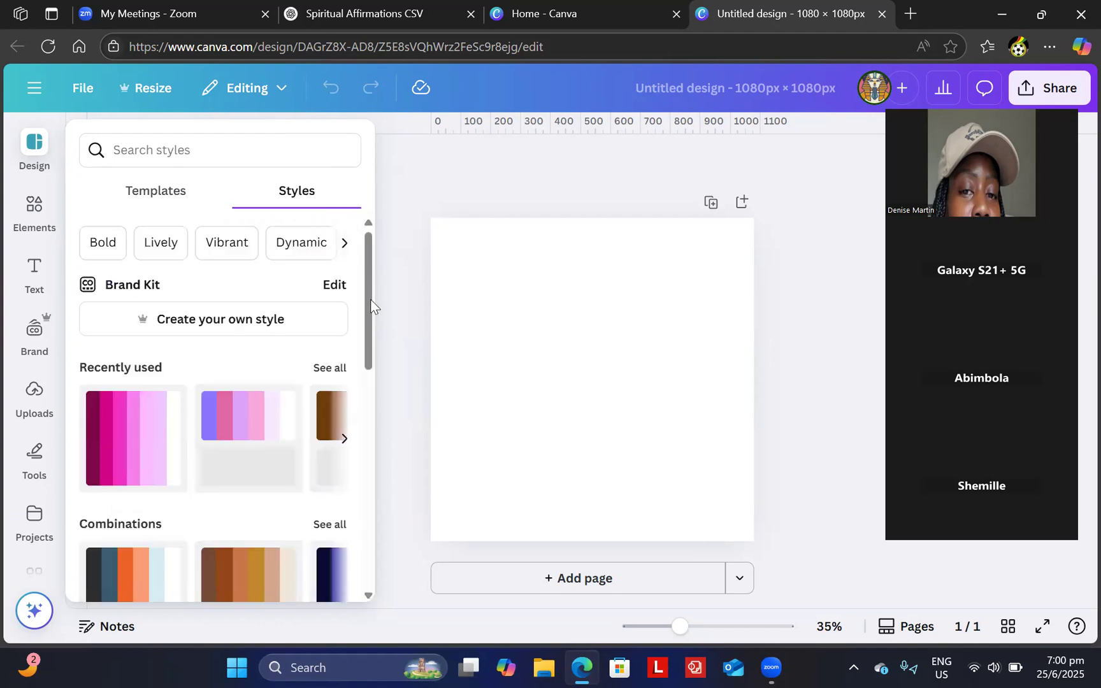
scroll(366, 351, down, 3)
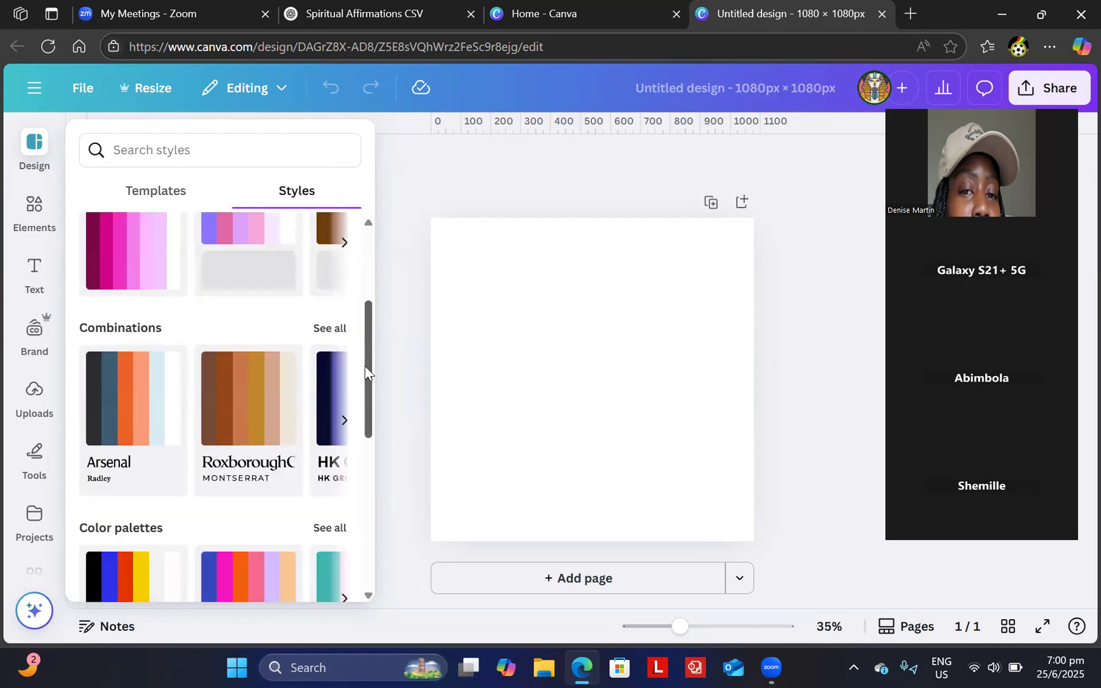
scroll(364, 352, up, 1)
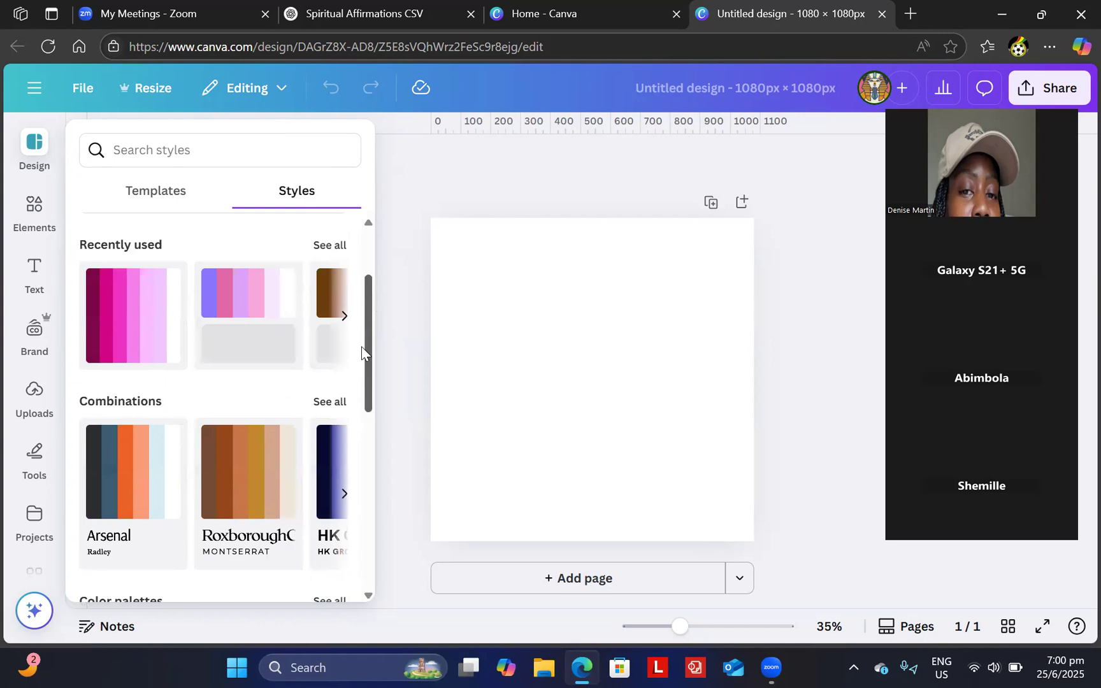
click(341, 313)
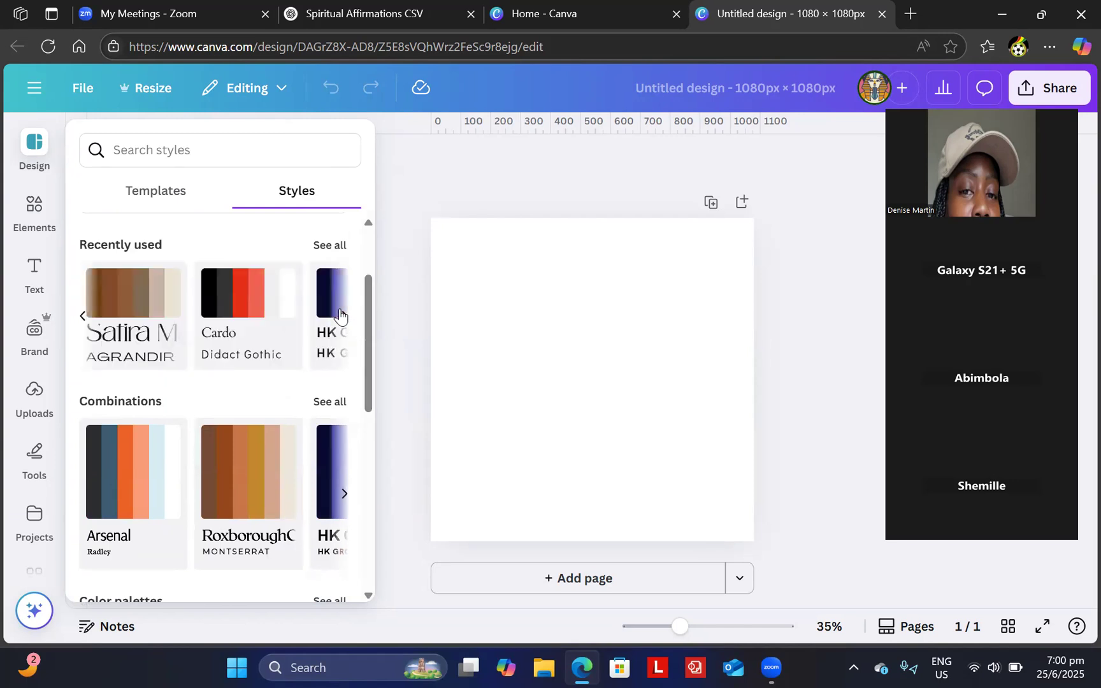
click(345, 316)
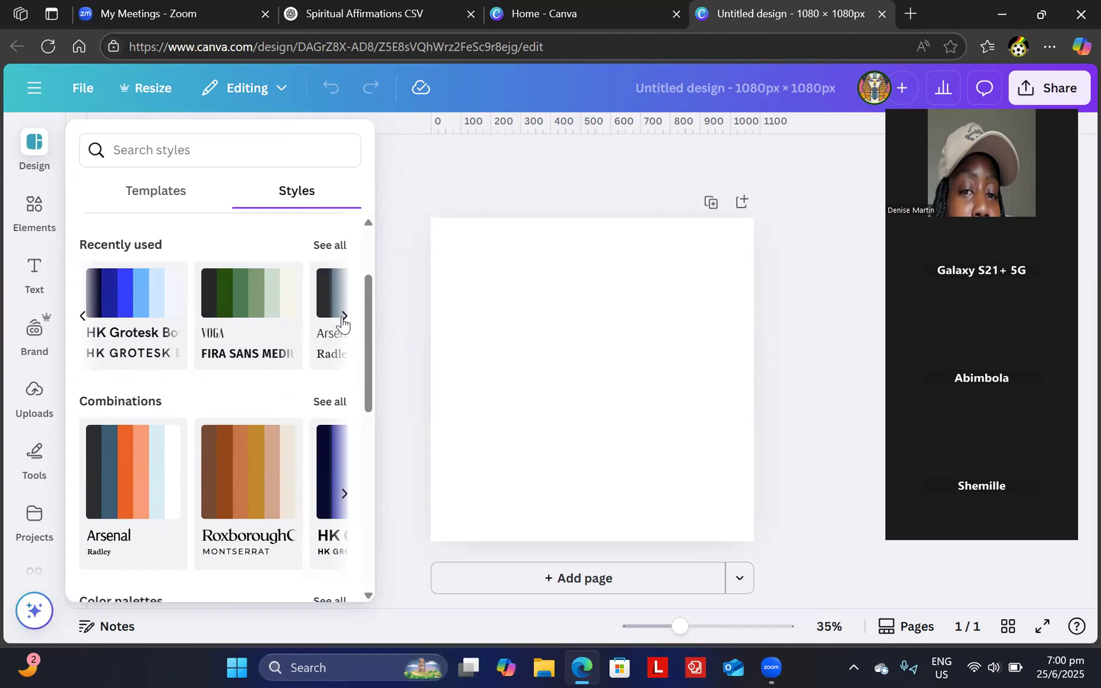
click(345, 316)
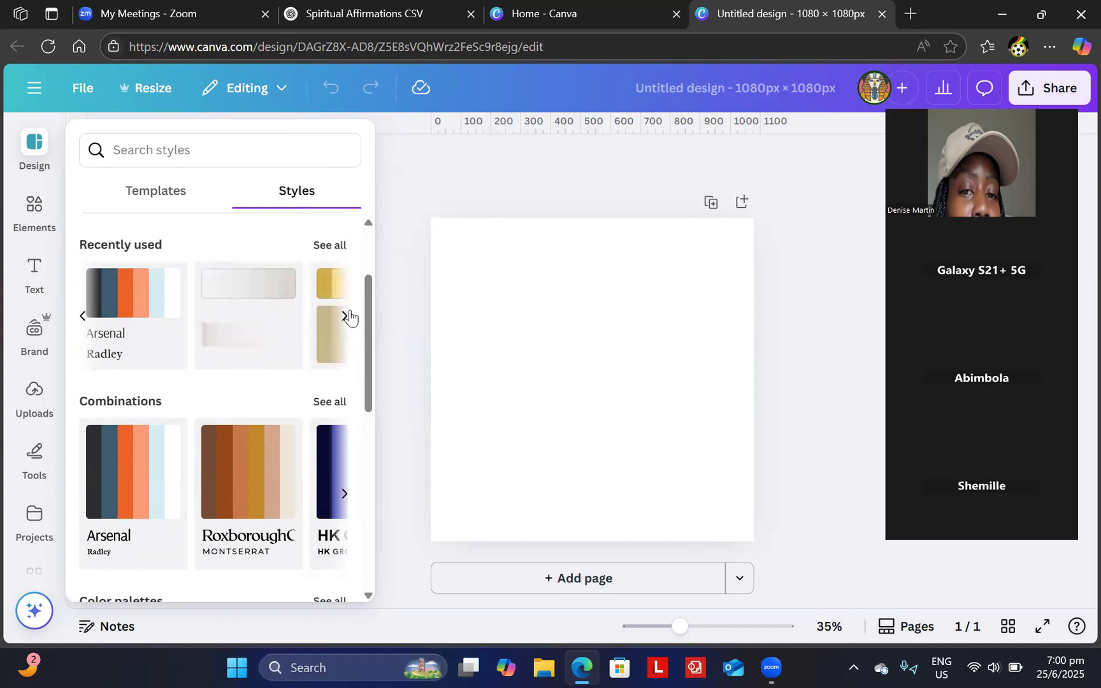
click(345, 316)
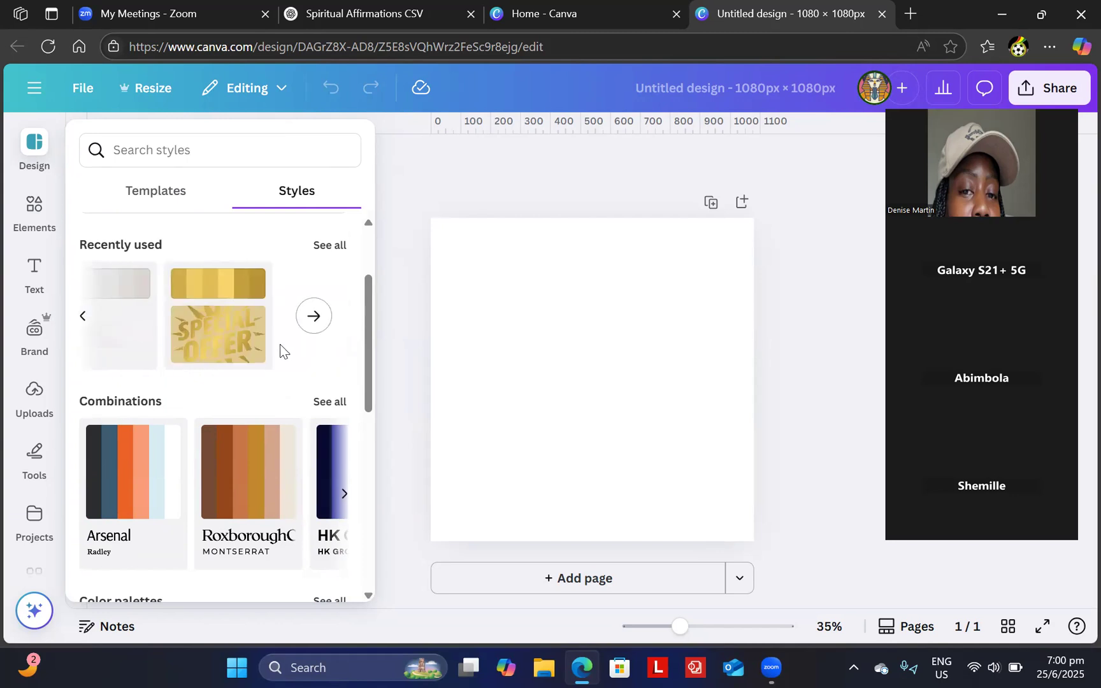
- Page back to the HK Grotesk style, apply it, and move the heading higher
click(83, 316)
click(82, 316)
click(83, 316)
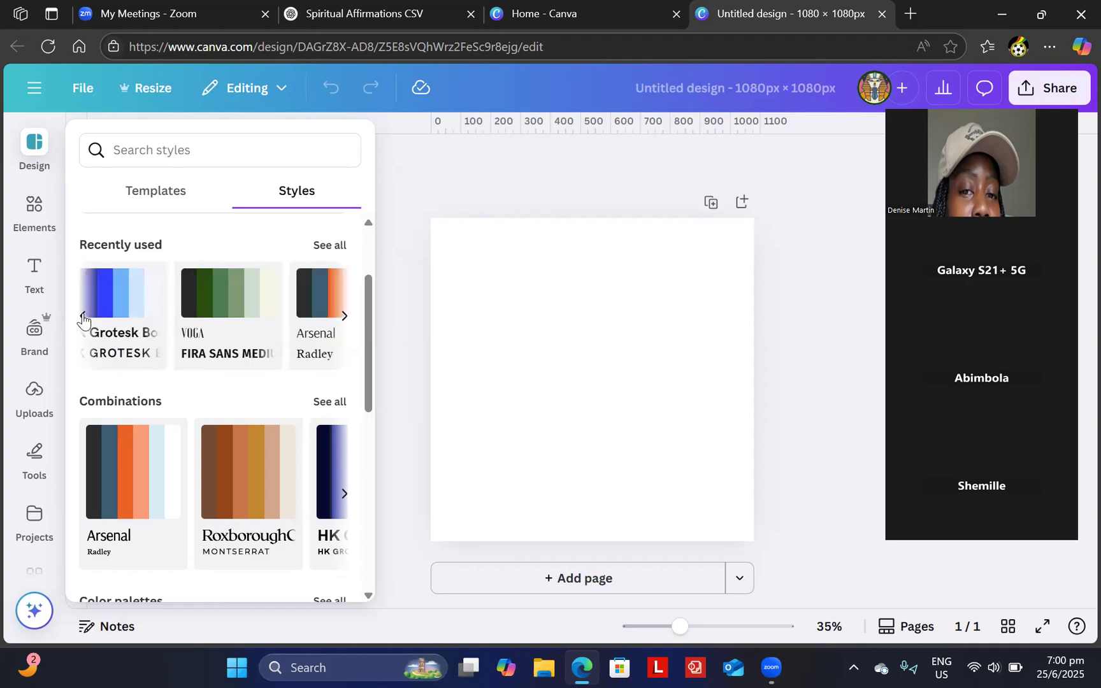
click(82, 316)
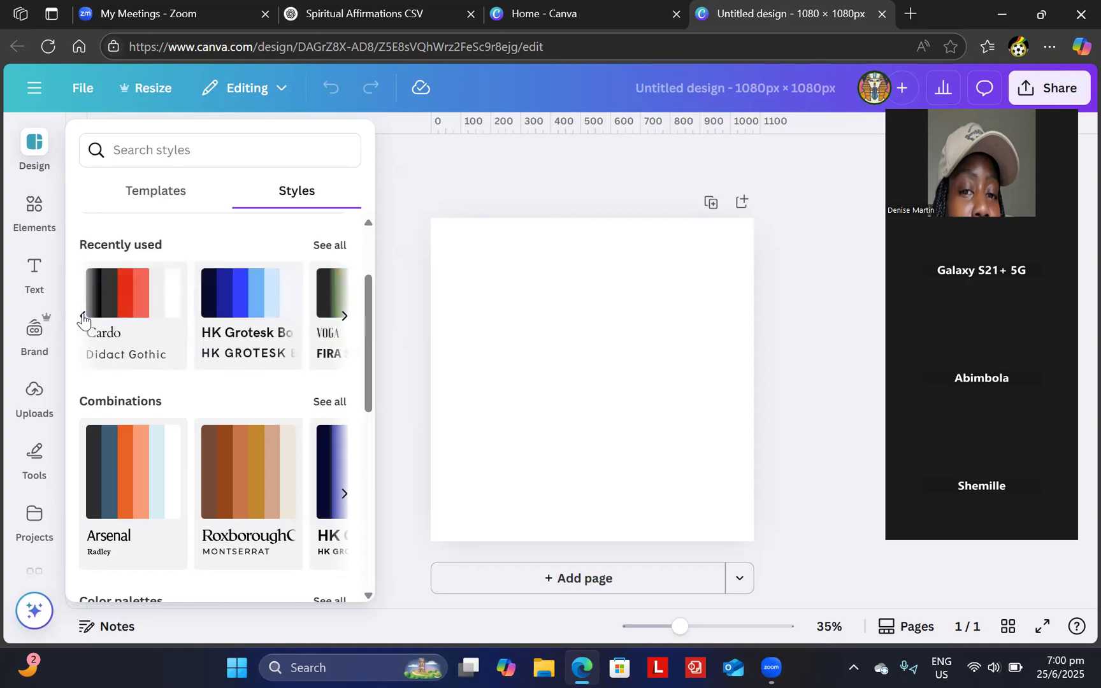
click(231, 310)
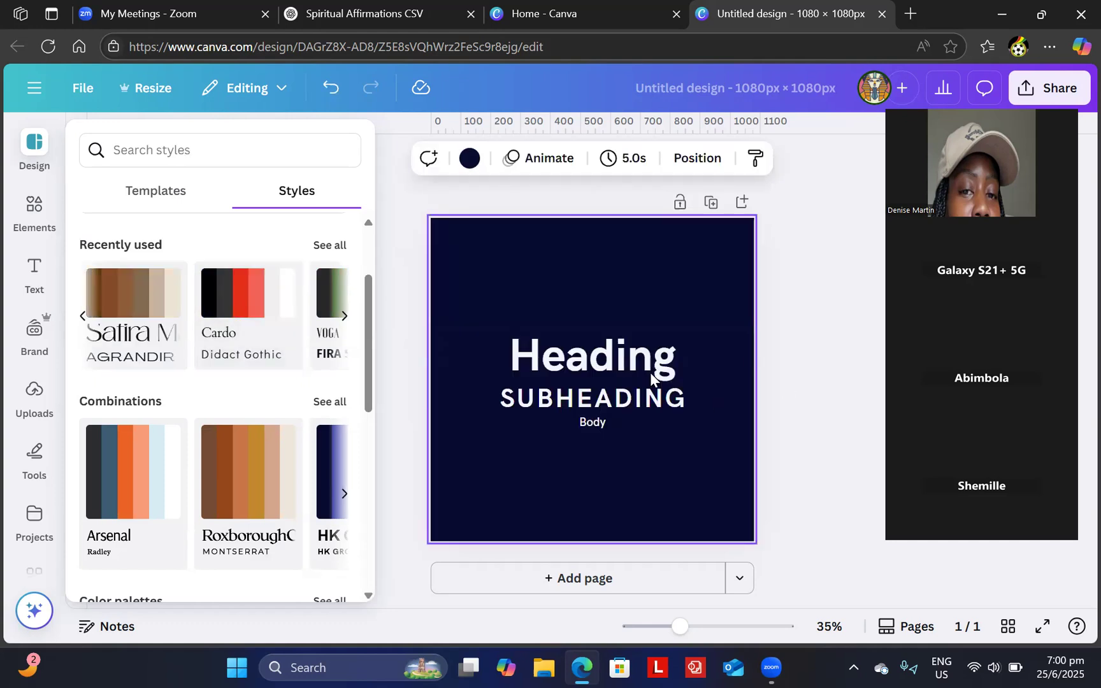
drag(643, 369, 641, 309)
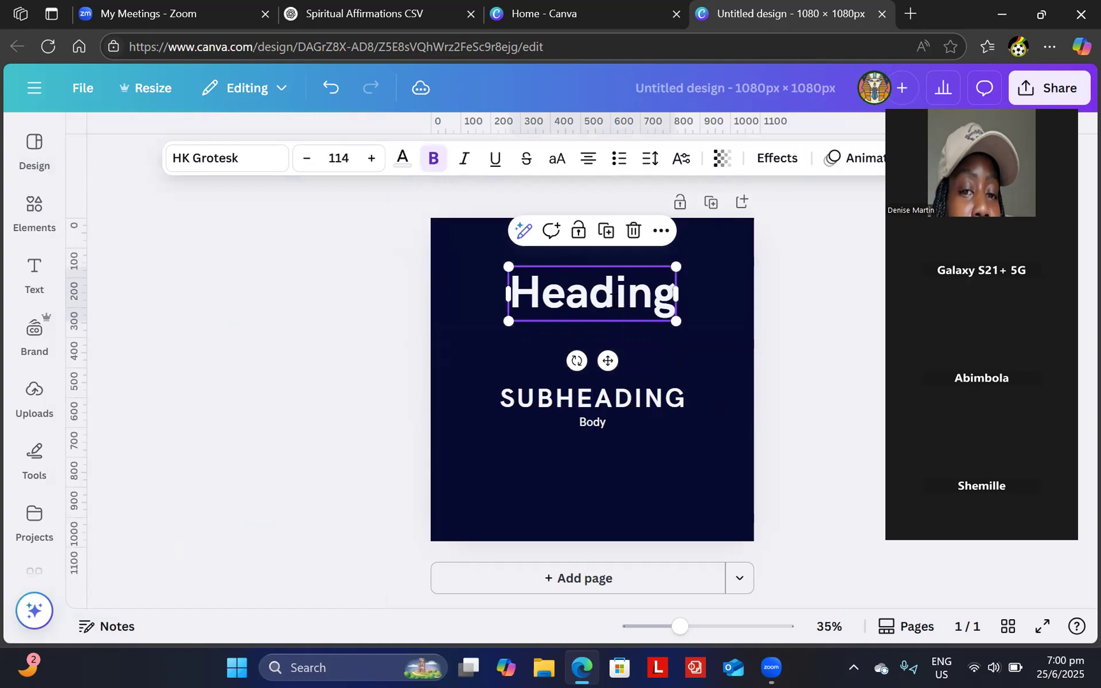
- Retype the heading as 'Spiritual Growth' / 'Affirmations' on two lines, resizing its box to fit
double_click(612, 298)
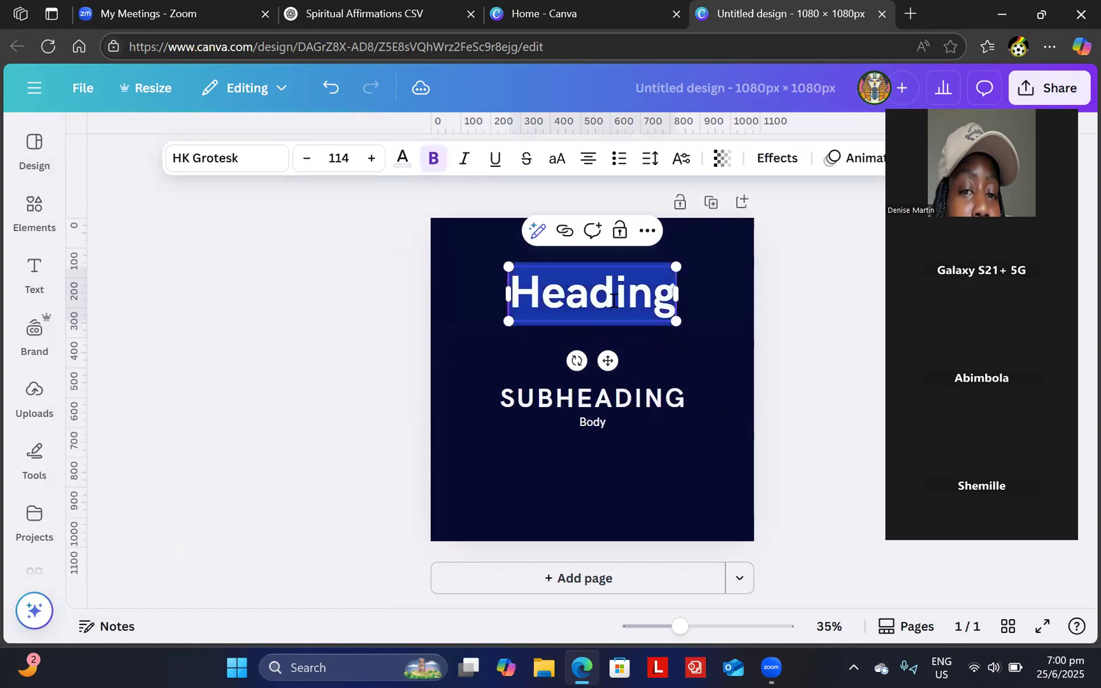
text(S)
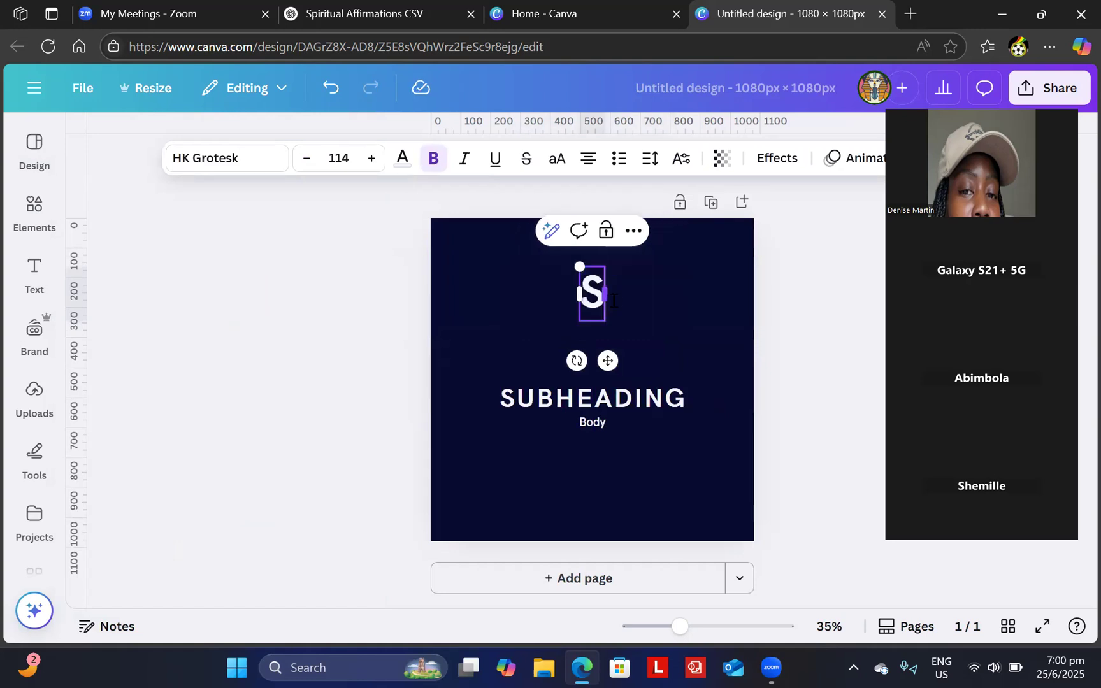
text(piritual )
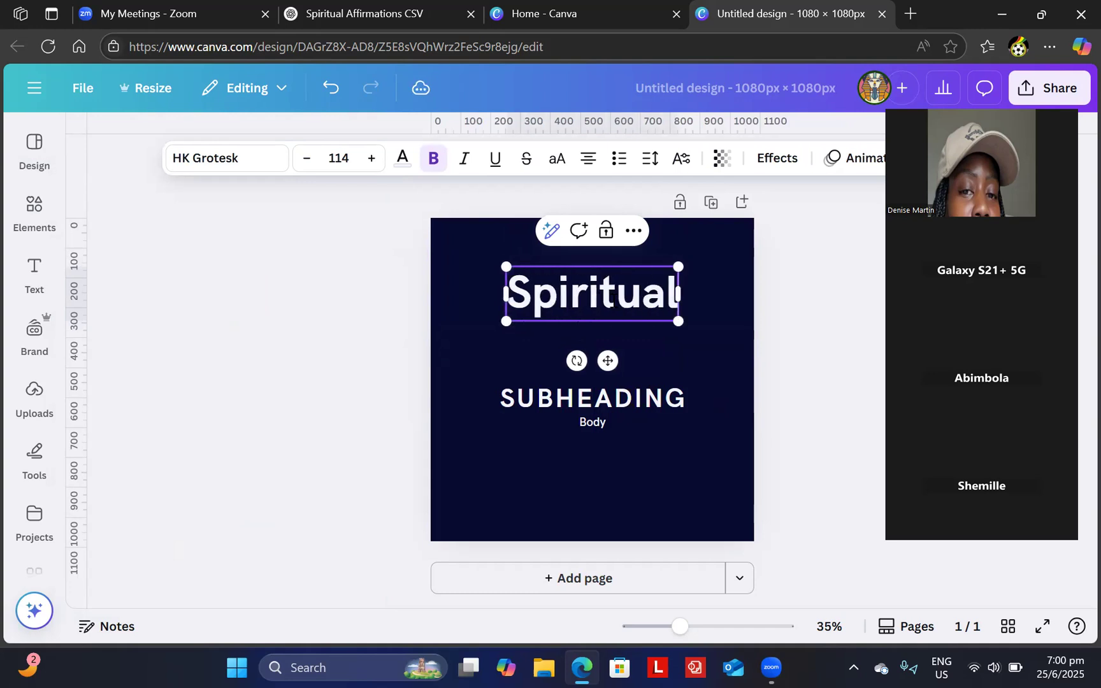
text(Growth)
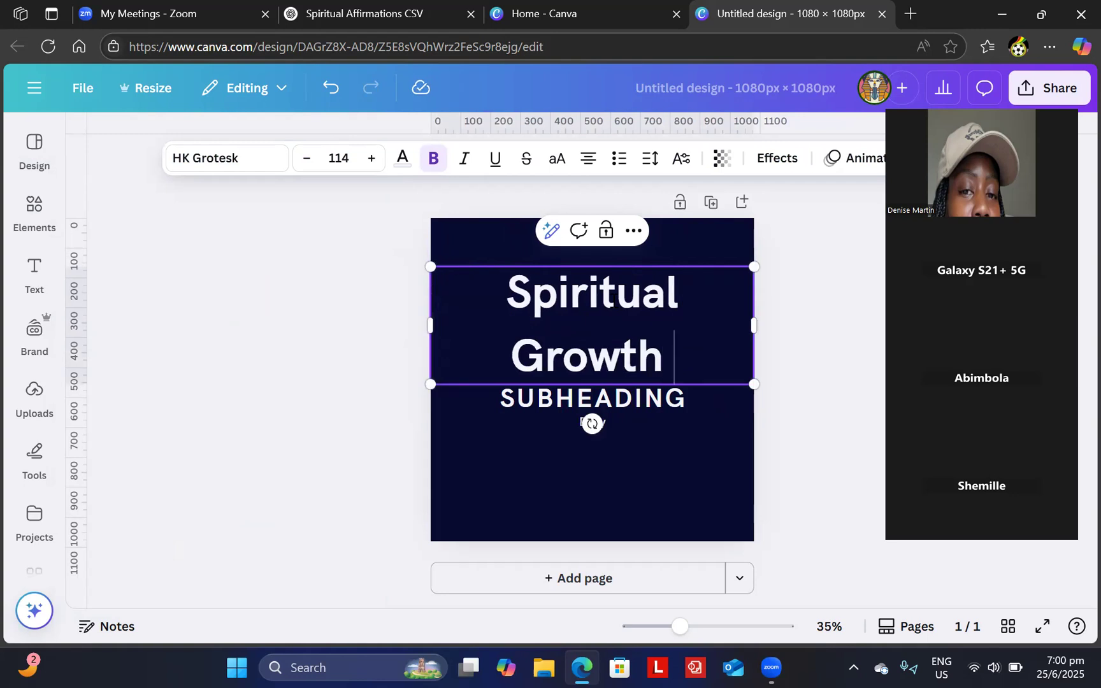
drag(756, 264, 733, 294)
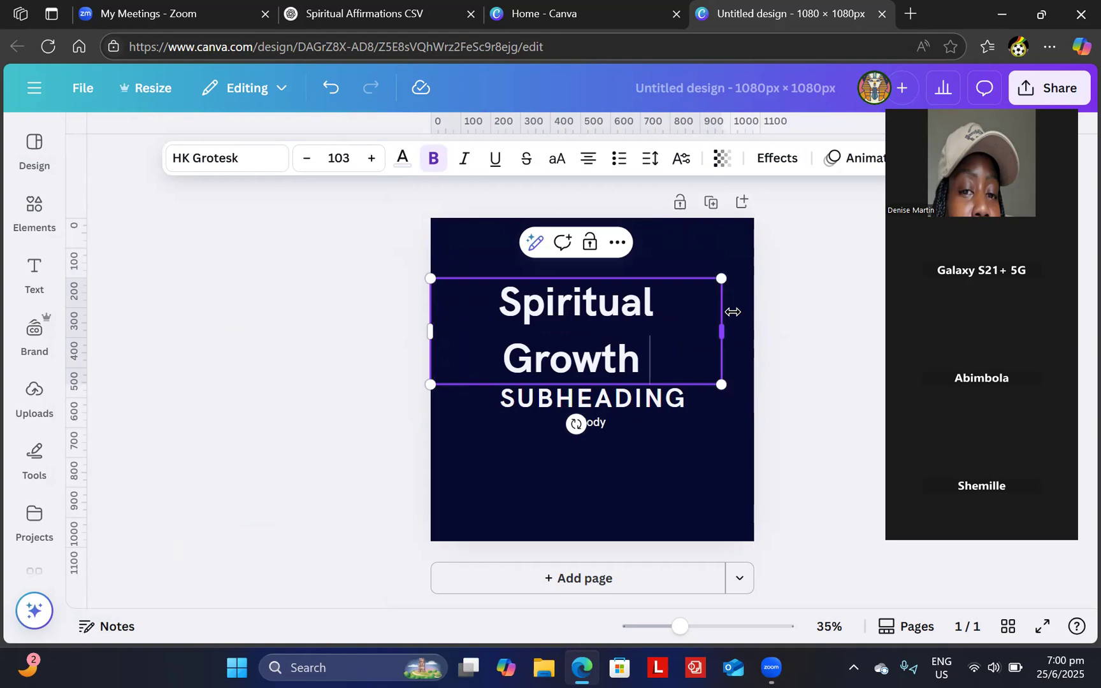
drag(722, 332, 736, 302)
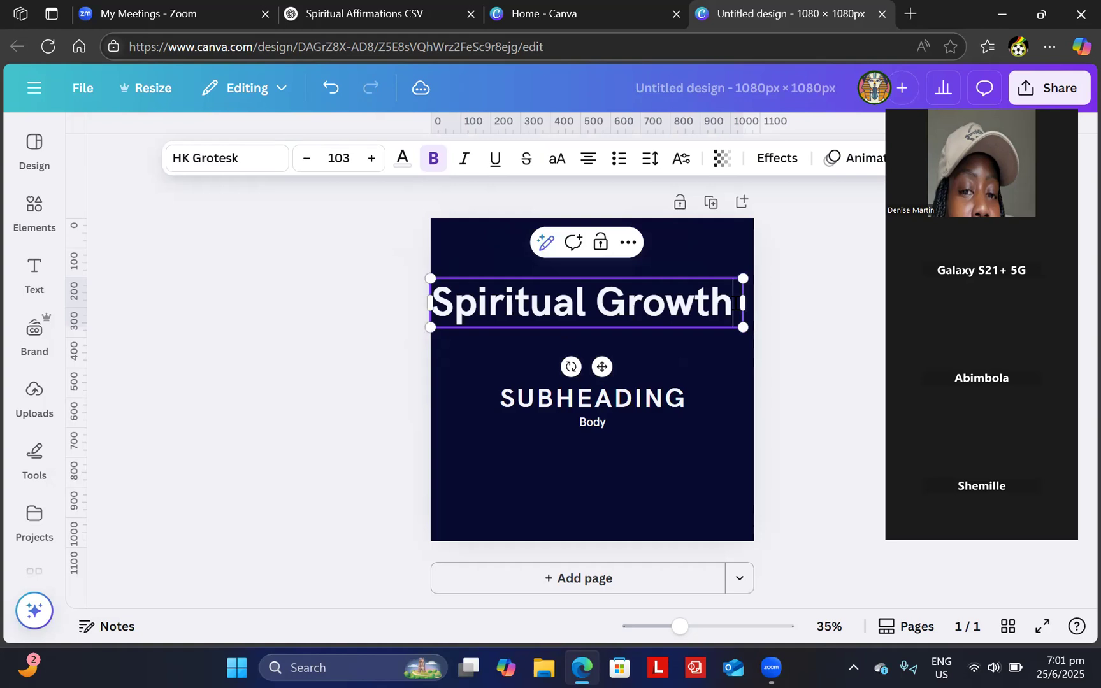
key(Return)
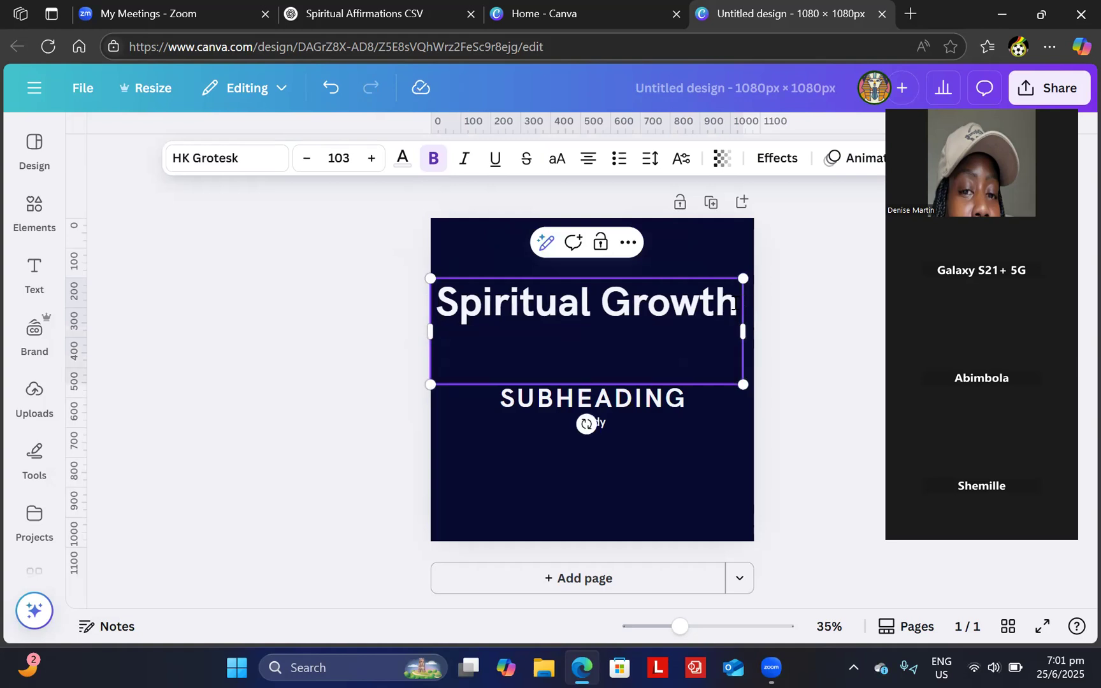
key(XF86AudioRaiseVolume)
key(XF86AudioRaiseVolume)
key(XF86AudioRaiseVolume)
key(XF86AudioRaiseVolume)
key(XF86AudioRaiseVolume)
key(XF86AudioRaiseVolume)
key(XF86AudioRaiseVolume)
key(XF86AudioRaiseVolume)
key(XF86AudioRaiseVolume)
key(XF86AudioRaiseVolume)
key(XF86AudioRaiseVolume)
key(XF86AudioRaiseVolume)
key(XF86AudioRaiseVolume)
key(XF86AudioRaiseVolume)
key(XF86AudioRaiseVolume)
key(XF86AudioRaiseVolume)
key(XF86AudioRaiseVolume)
key(XF86AudioRaiseVolume)
key(XF86AudioRaiseVolume)
key(XF86AudioRaiseVolume)
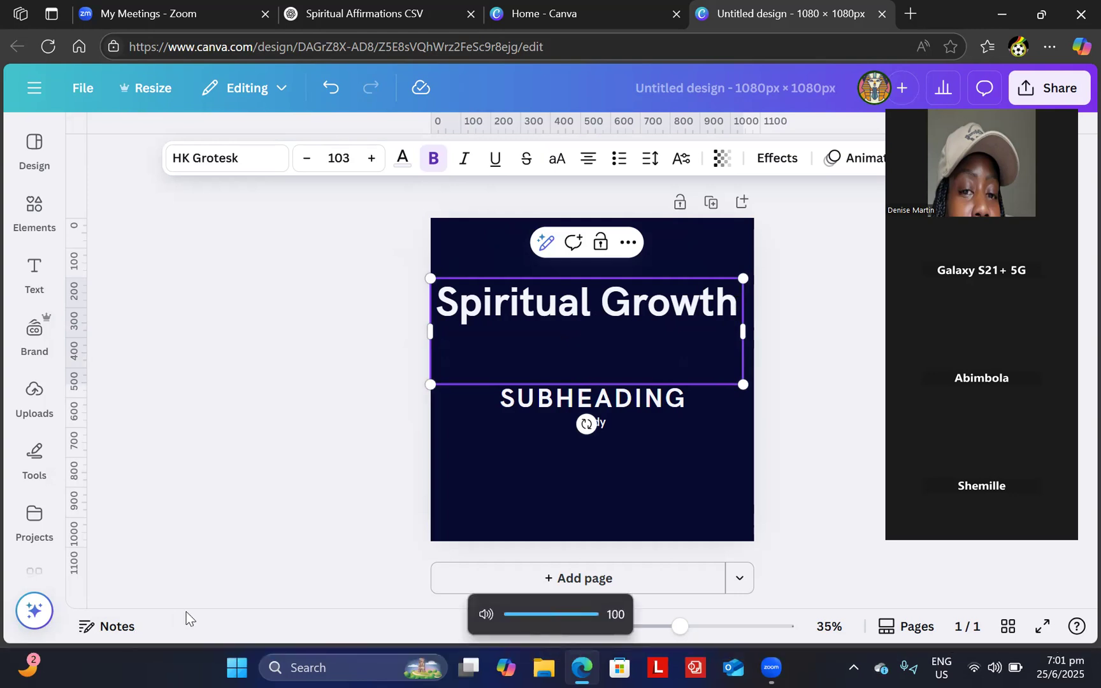
text(Affirmation)
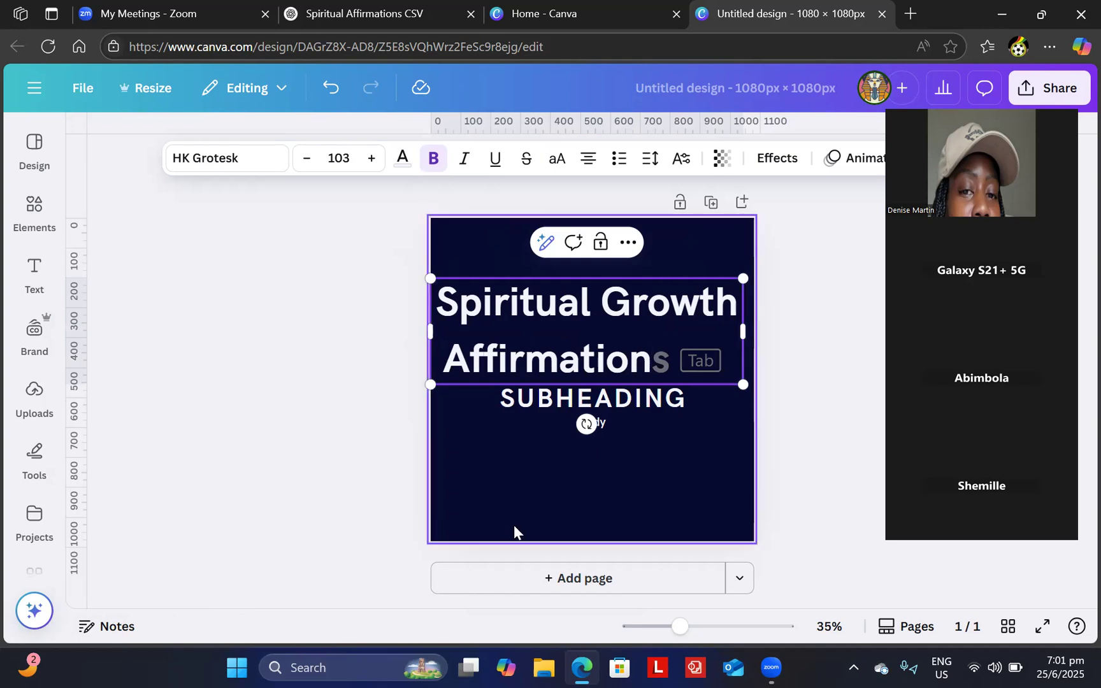
key(Tab)
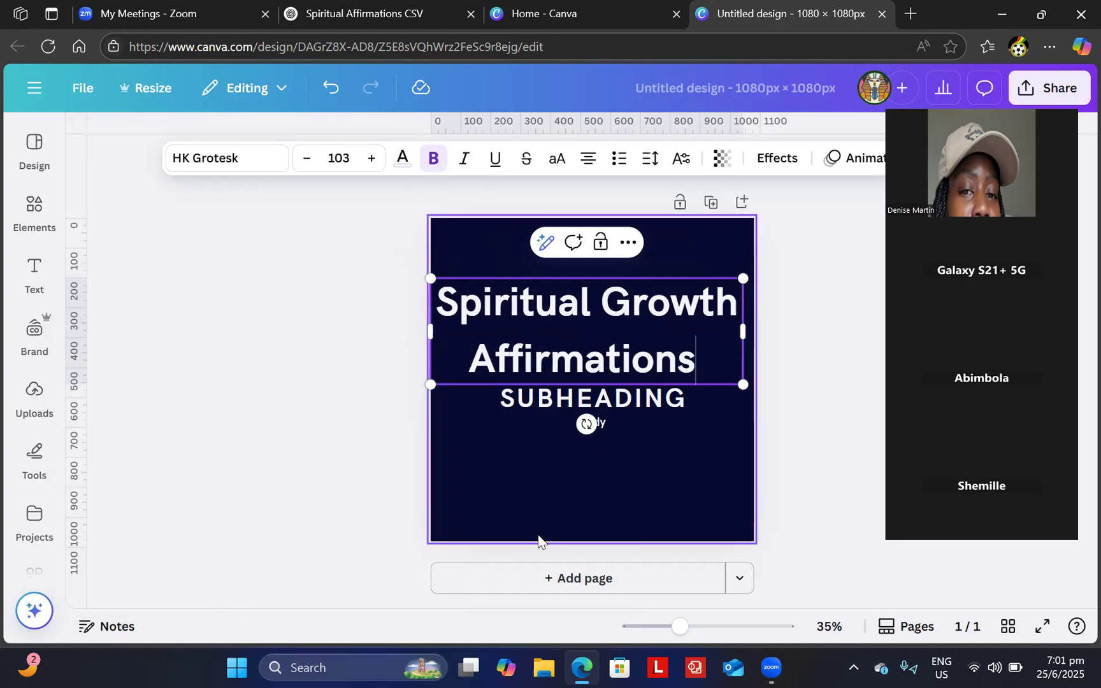
- Delete the SUBHEADING, move the Body text lower, and replace it with a social handle
click(653, 396)
click(634, 347)
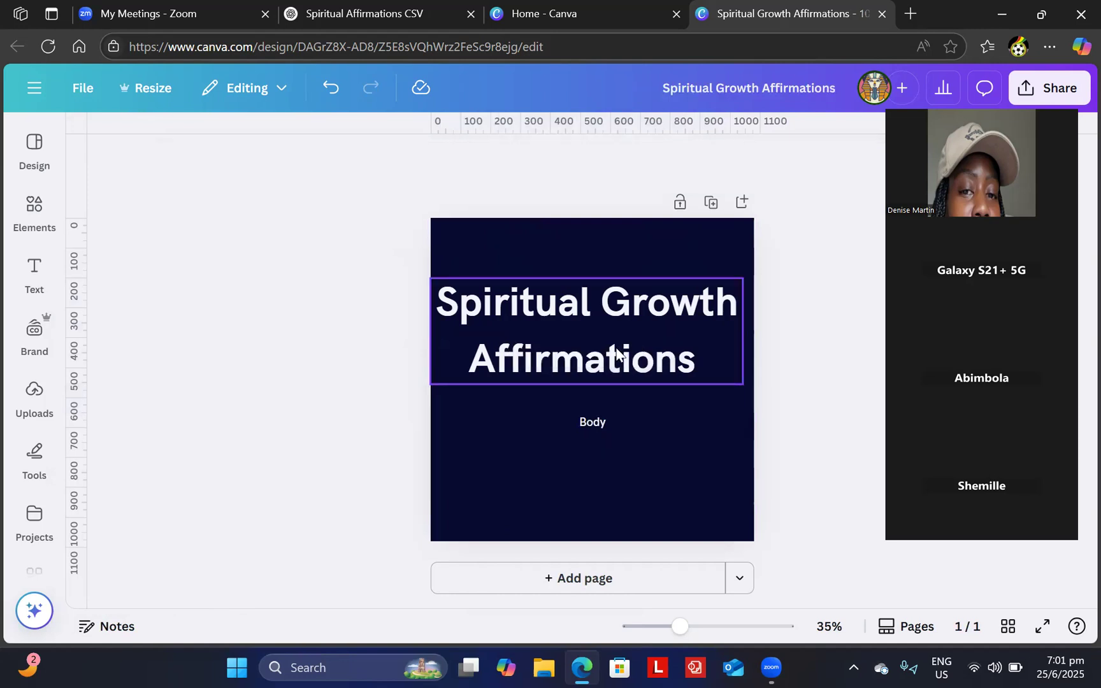
drag(596, 417, 585, 490)
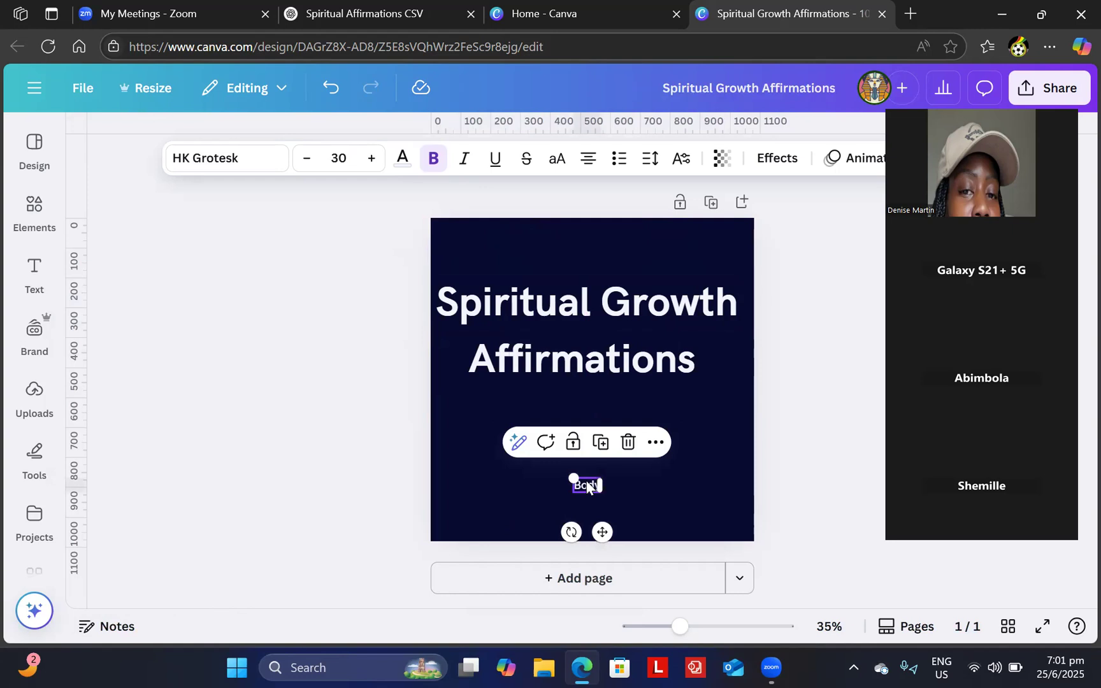
double_click(586, 486)
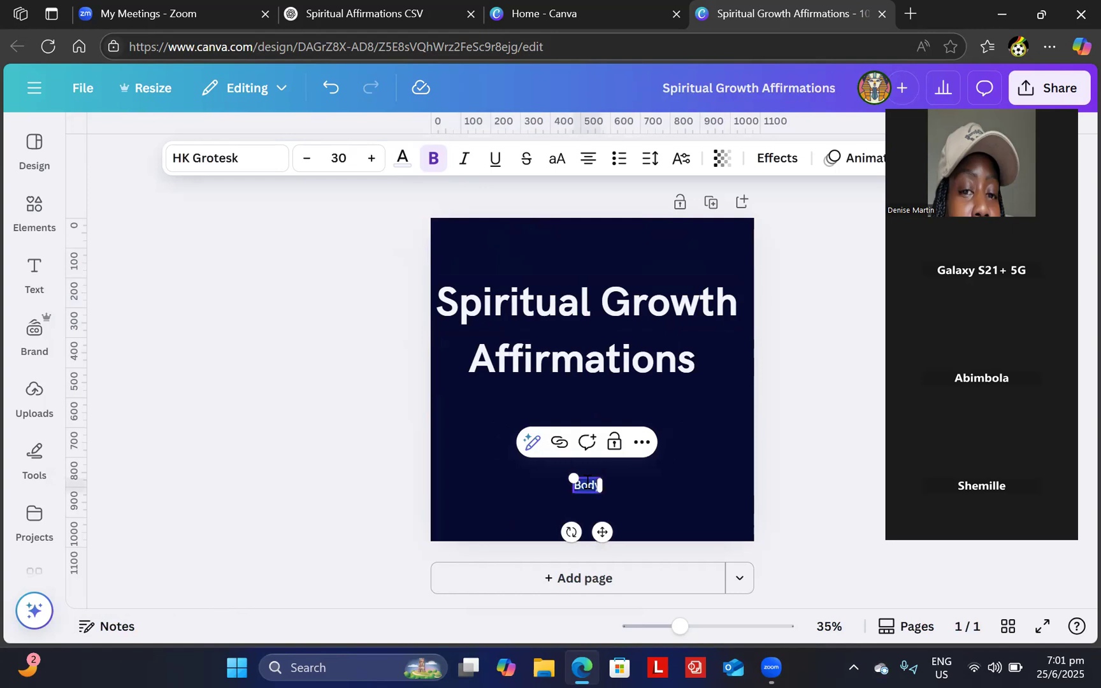
text(@you)
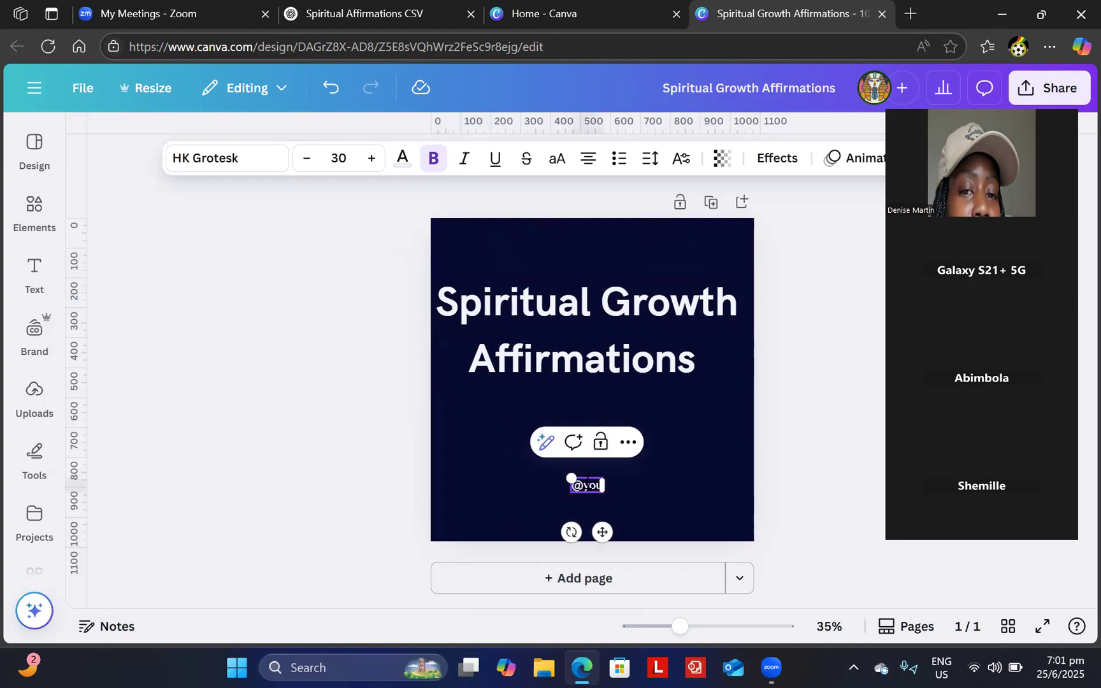
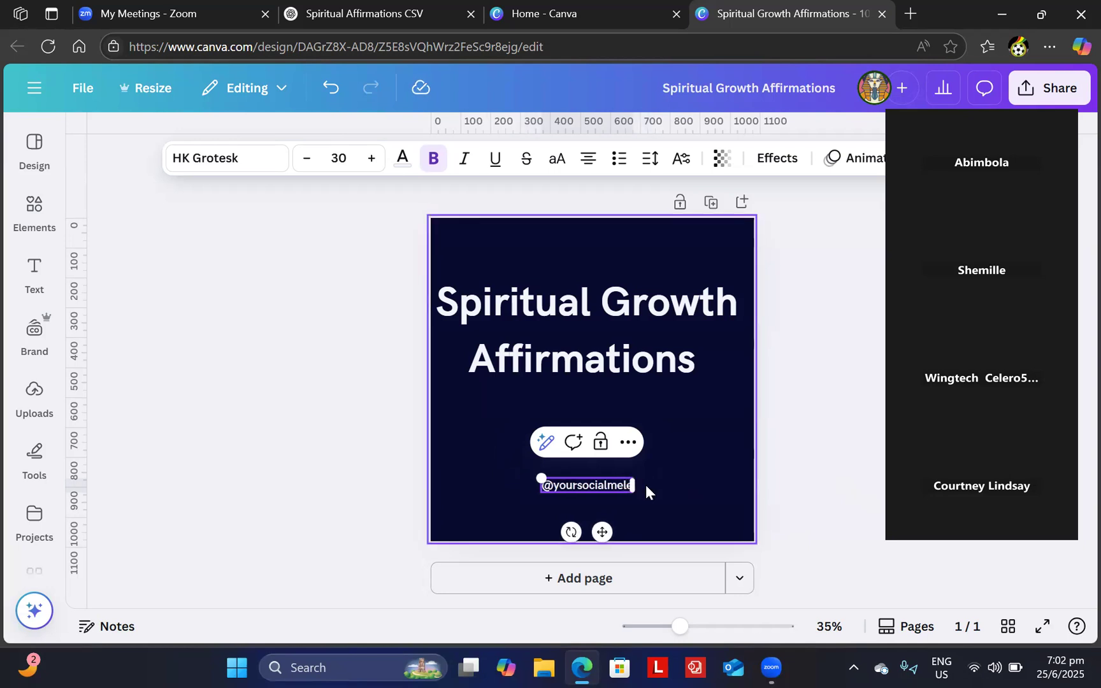
key(BackSpace)
key(BackSpace)
key(BackSpace)
key(BackSpace)
key(BackSpace)
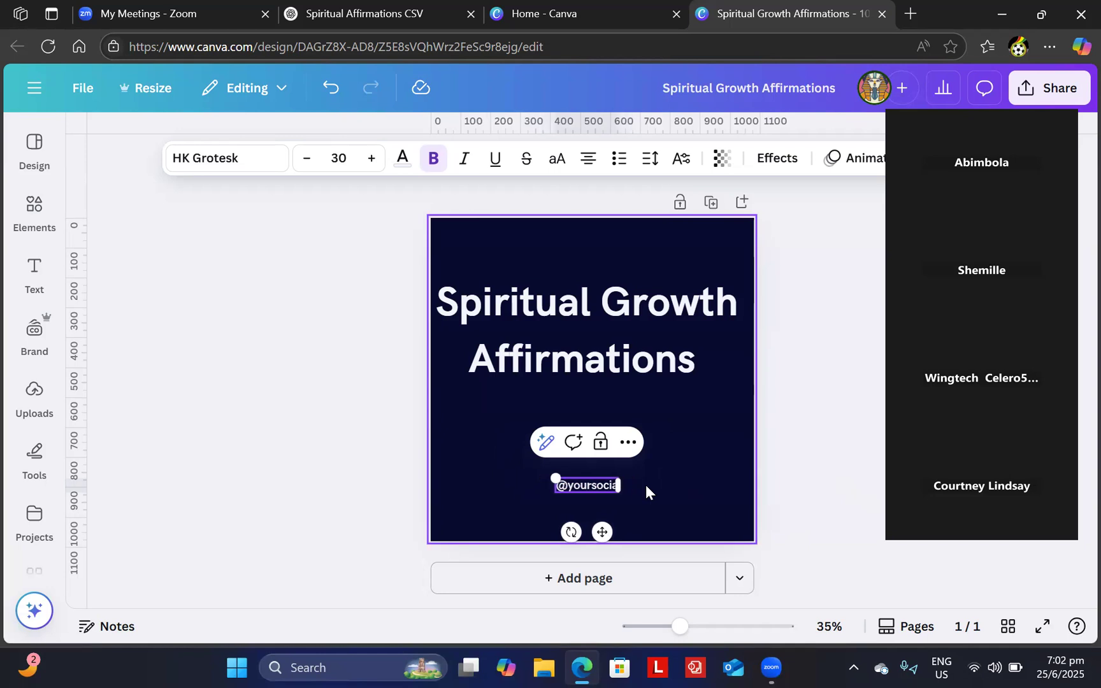
text(lme)
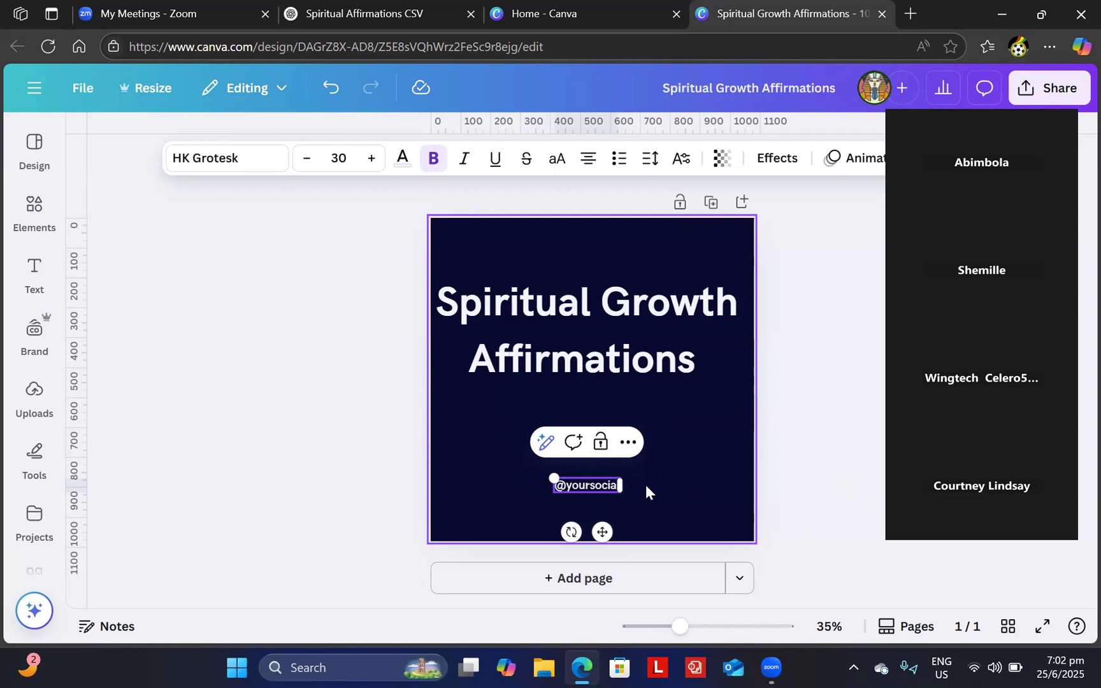
text(d)
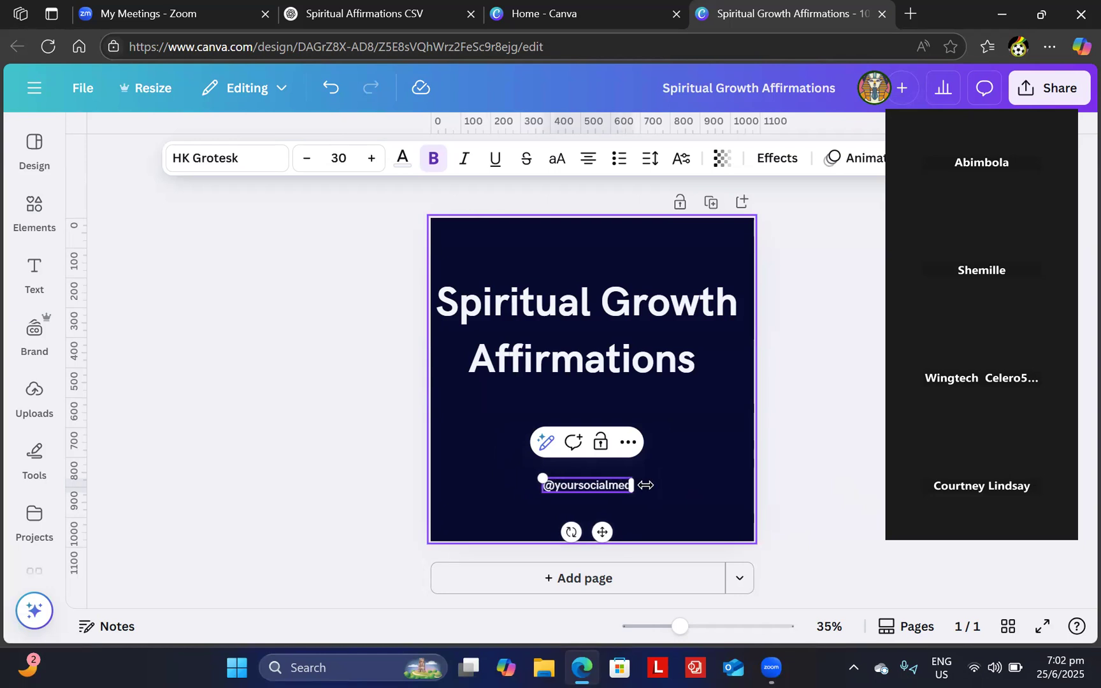
text(iahandlehere)
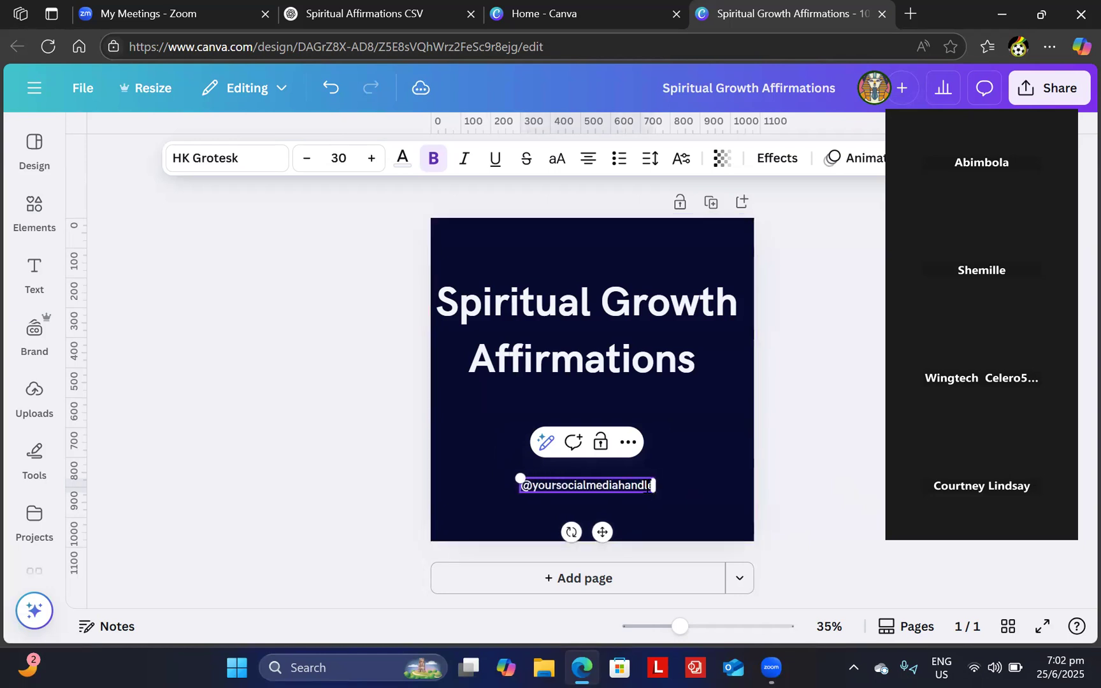
click(703, 432)
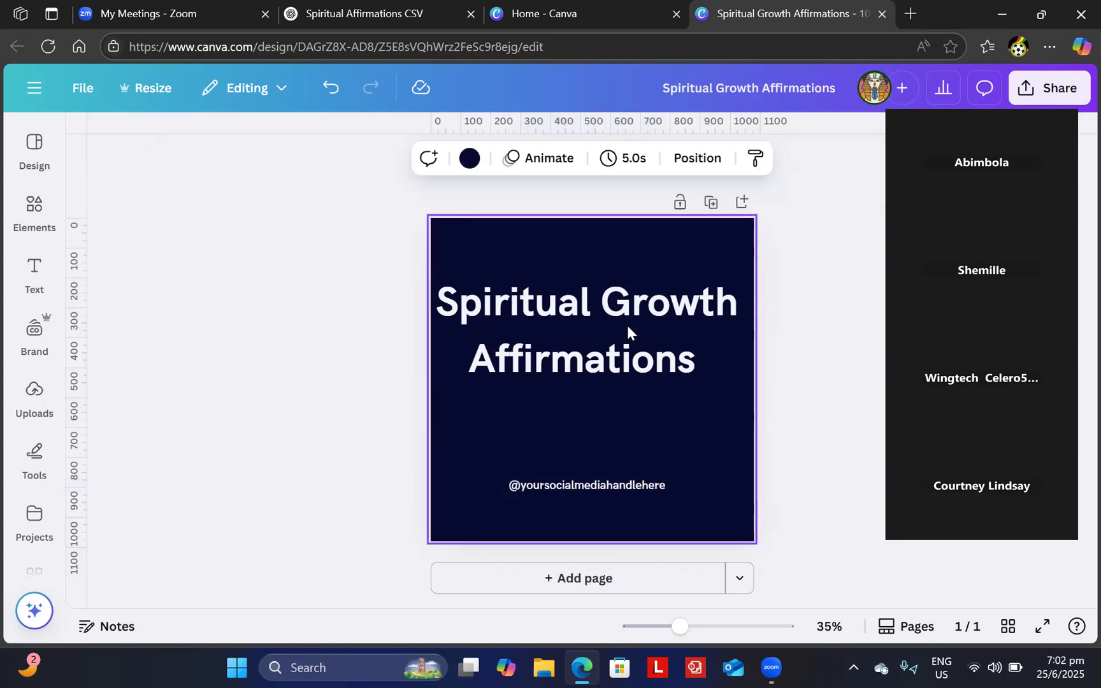
- Move the title higher, shrink it, and centre it horizontally on the page
click(629, 300)
drag(631, 284, 679, 281)
drag(753, 248, 710, 263)
drag(634, 316, 653, 310)
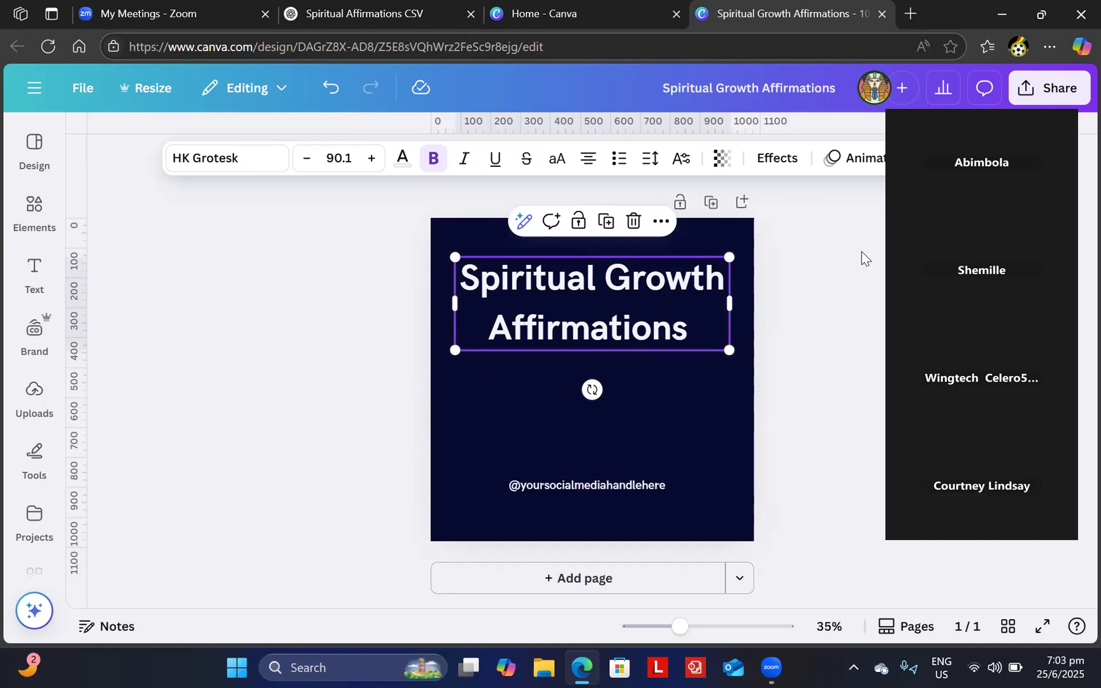
drag(1009, 95, 123, 200)
- Give the title a pink outline with thickness 161, then shrink it slightly
click(783, 161)
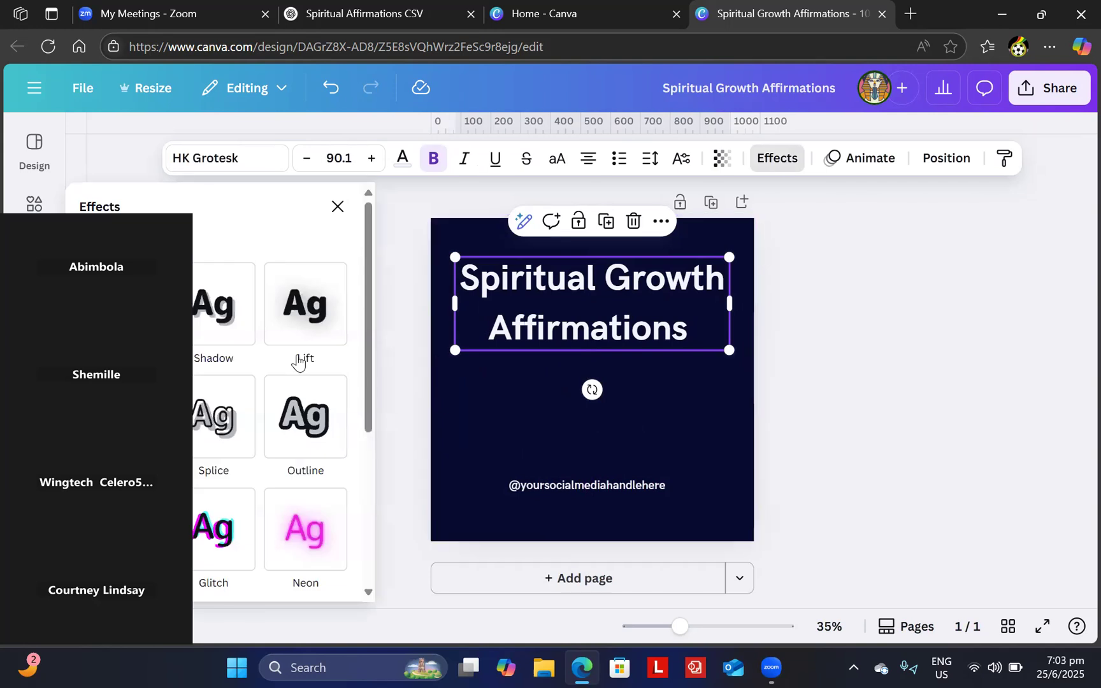
drag(1074, 308, 1051, 190)
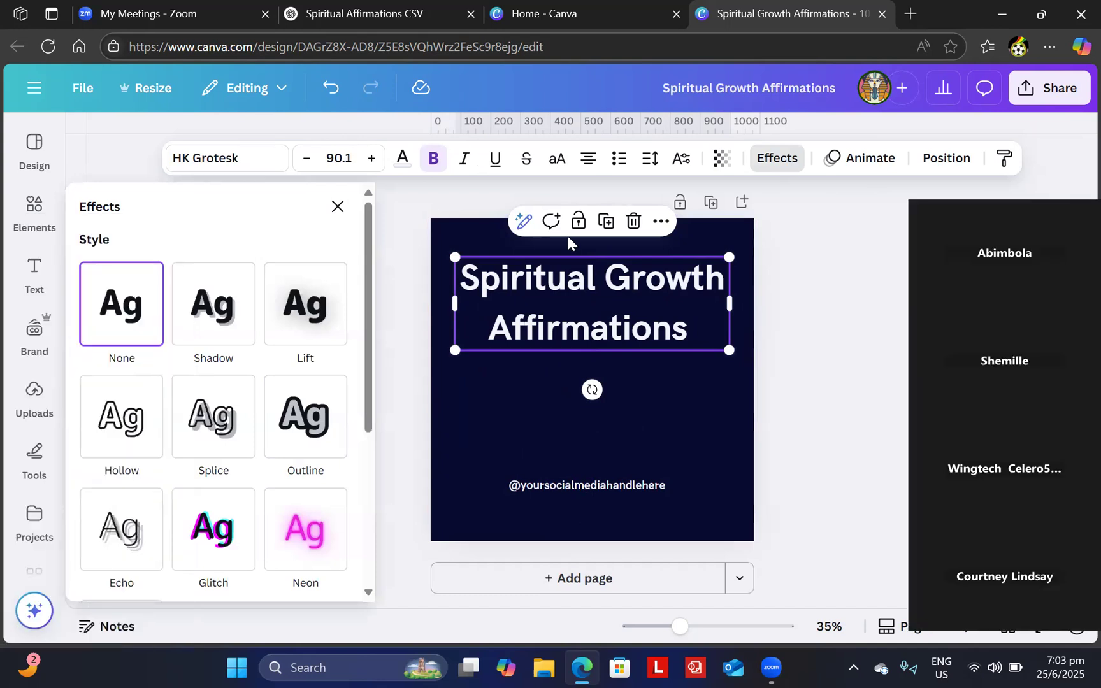
click(304, 414)
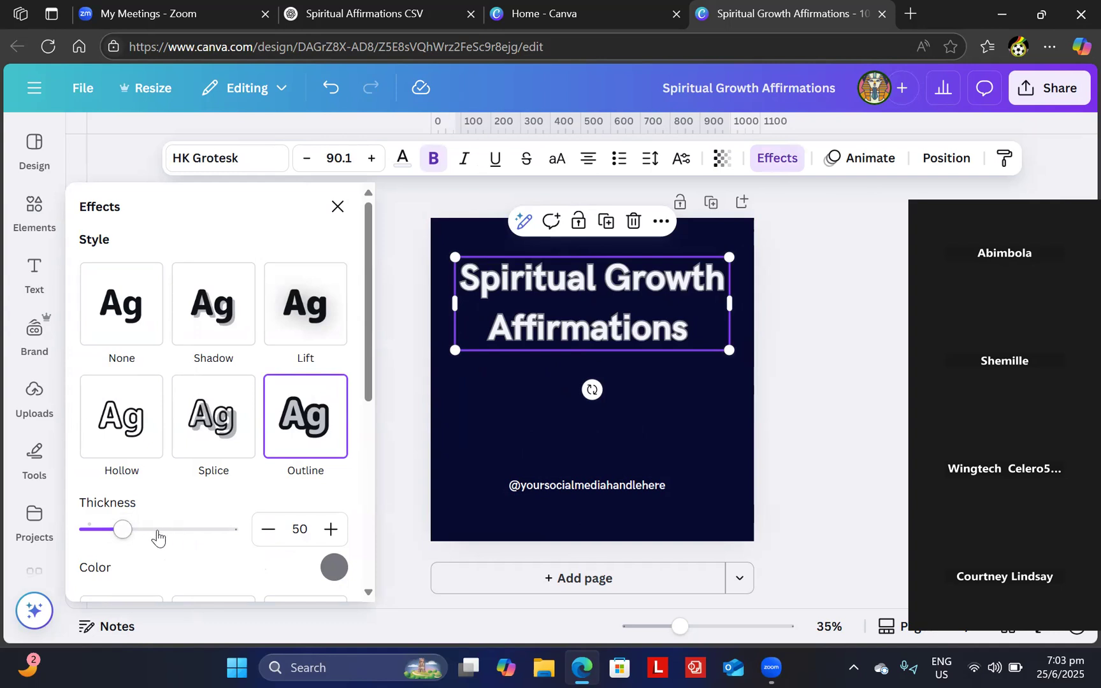
drag(123, 530, 158, 530)
click(202, 534)
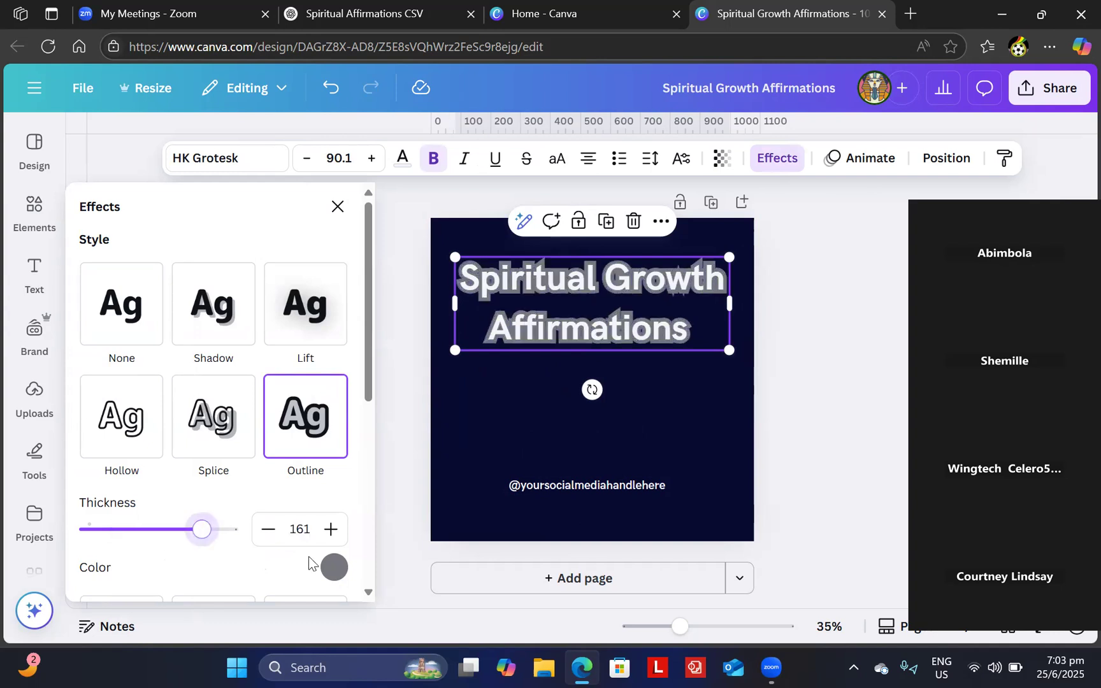
click(333, 569)
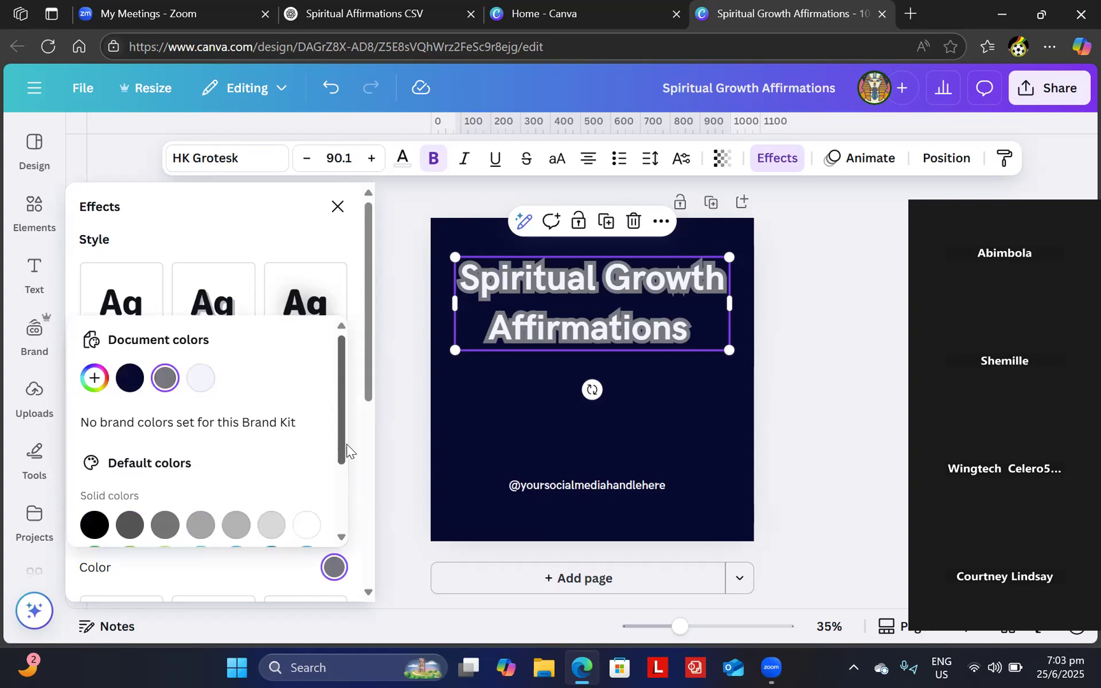
scroll(339, 506, down, 3)
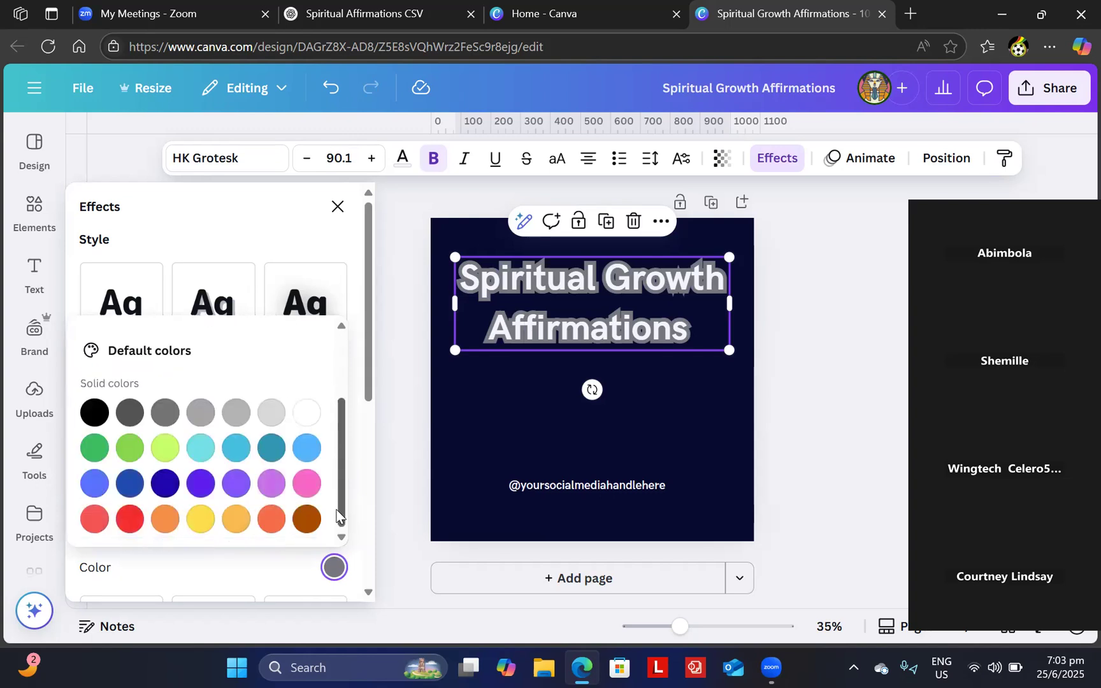
click(309, 449)
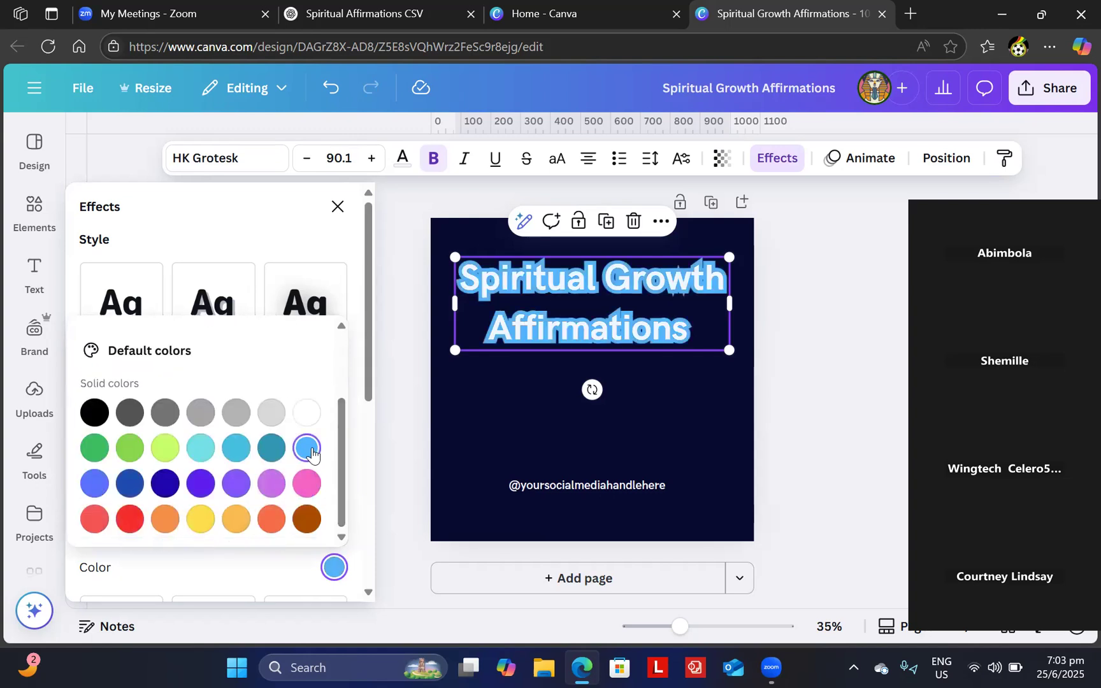
click(304, 485)
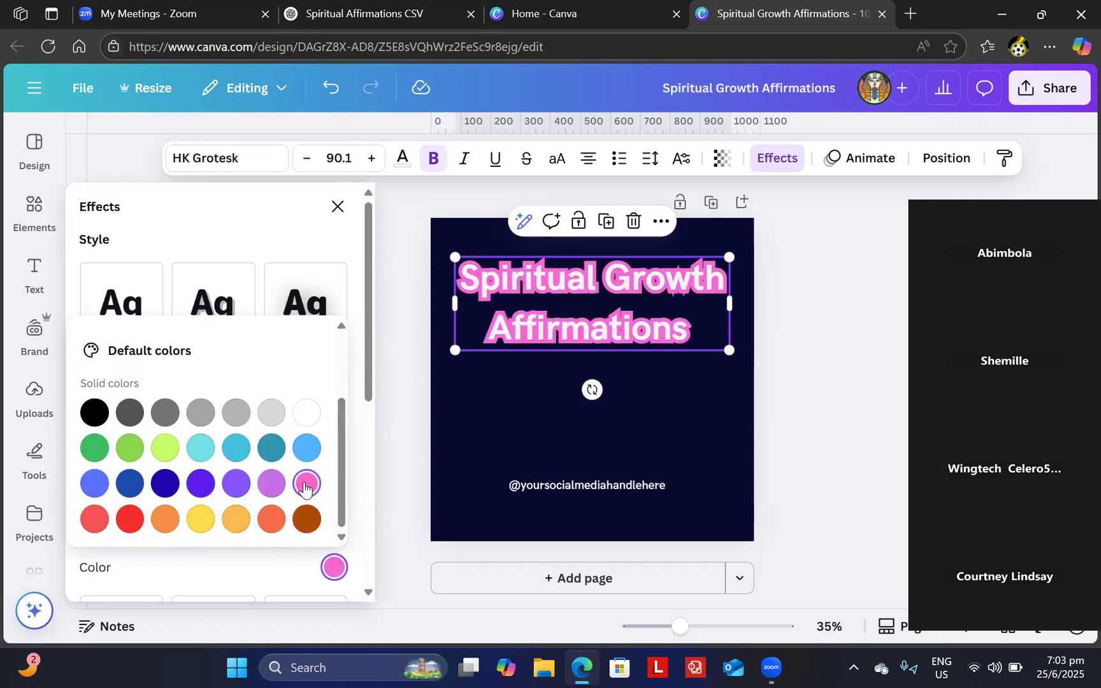
click(862, 380)
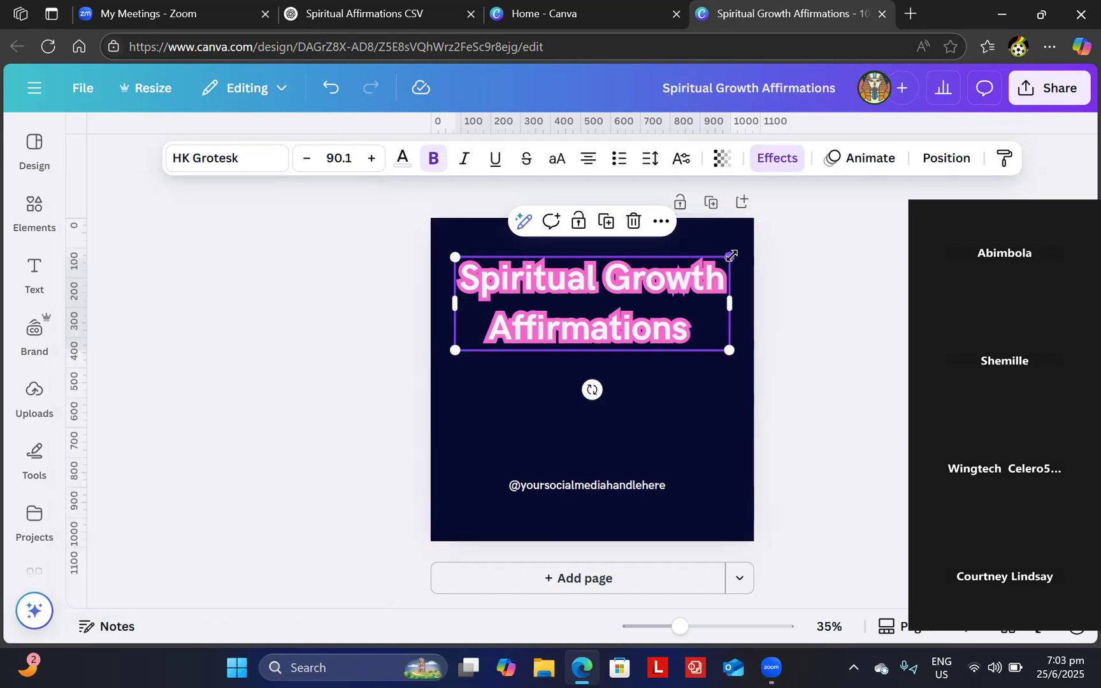
drag(730, 255, 721, 260)
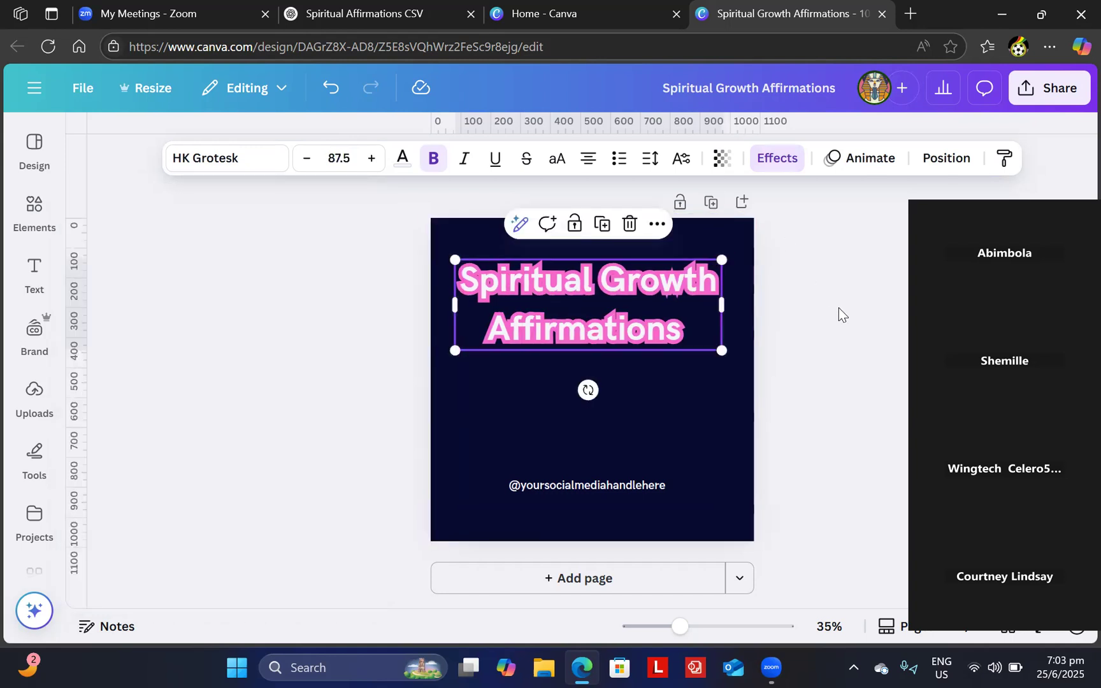
click(838, 308)
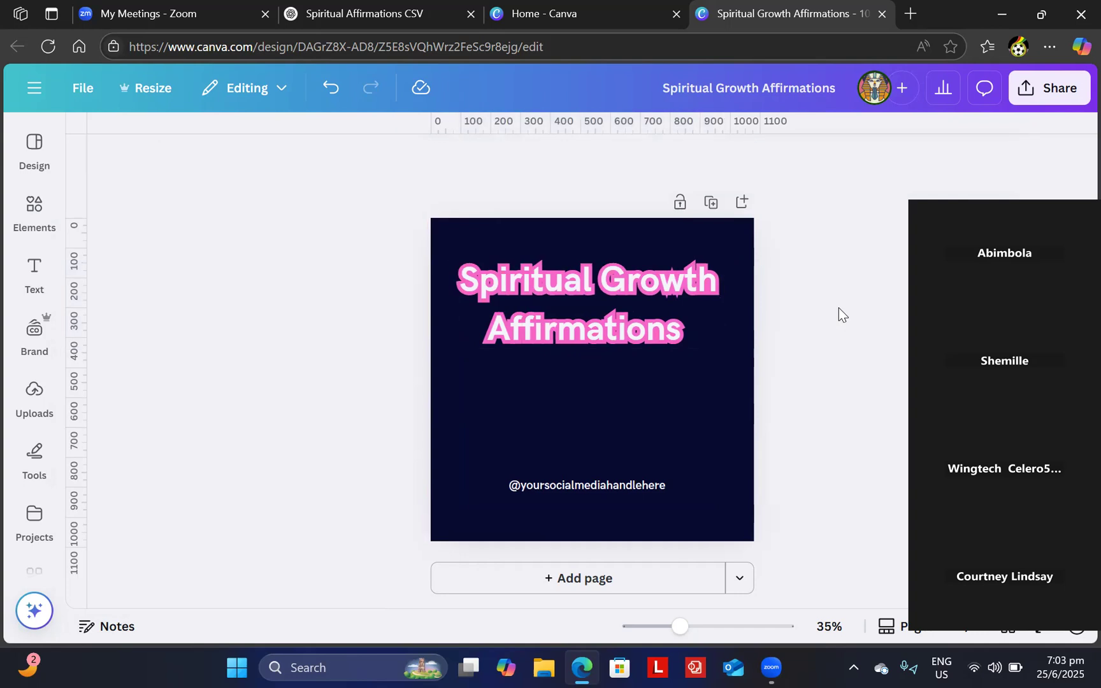
click(631, 304)
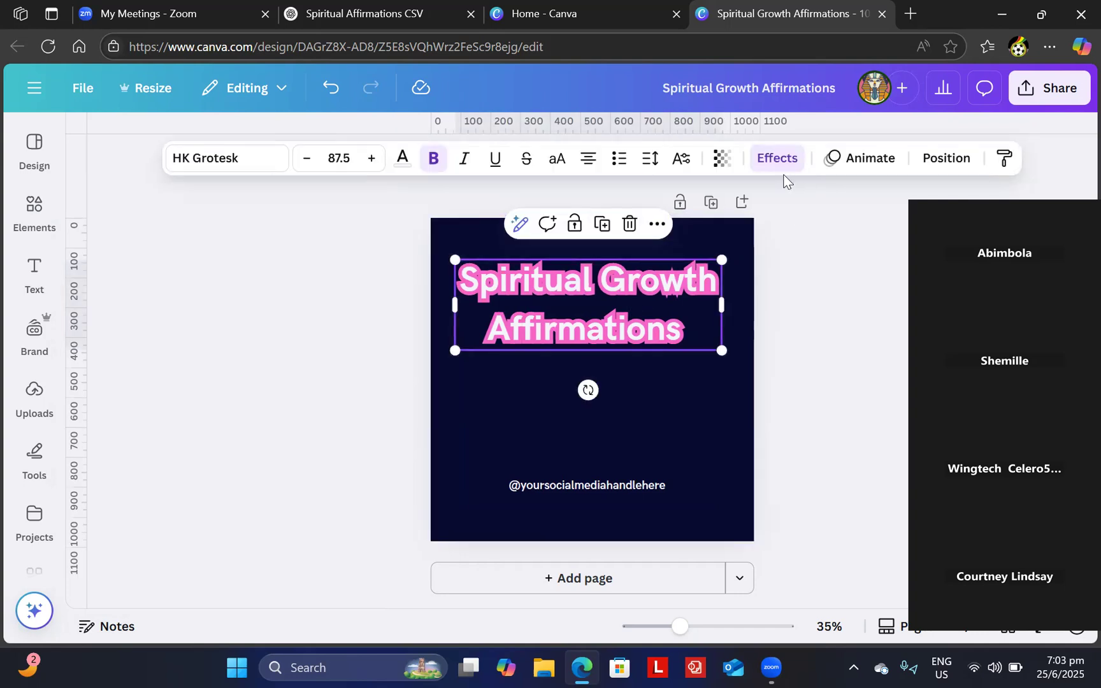
- Reapply the title's outline at thickness 191 in pink
click(773, 160)
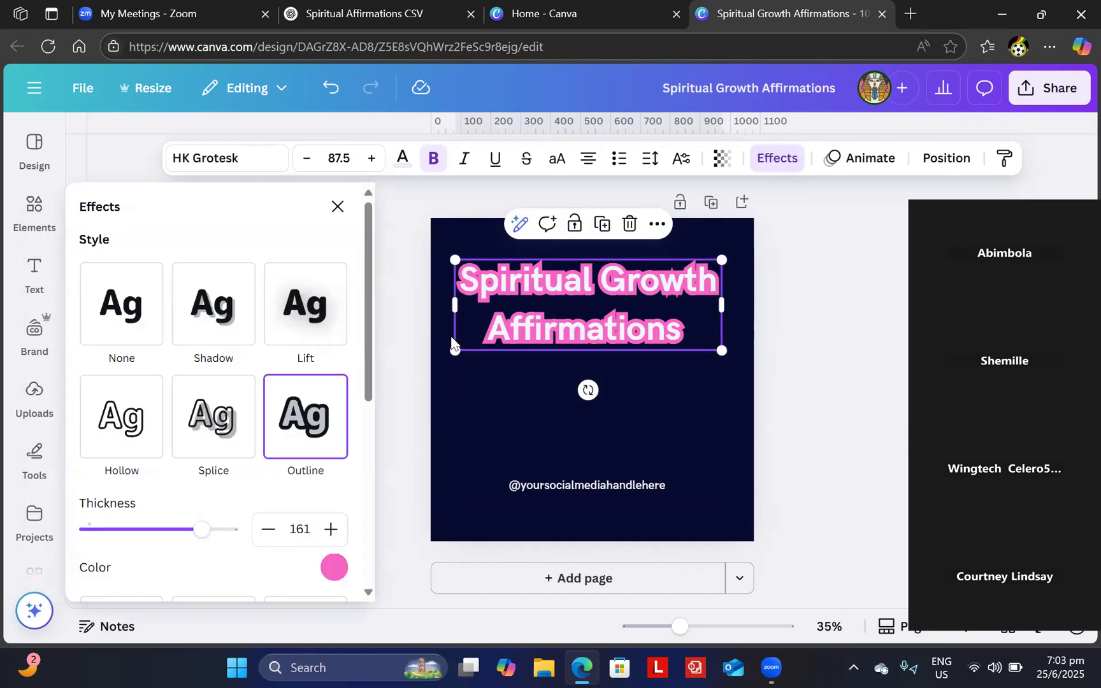
click(326, 413)
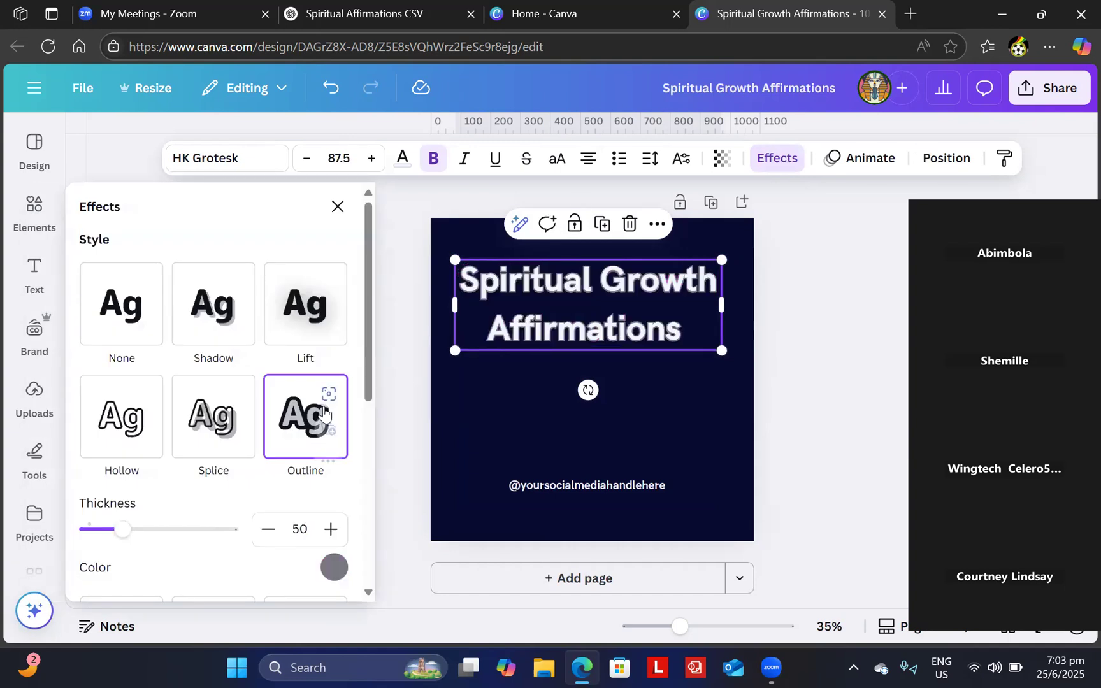
click(314, 417)
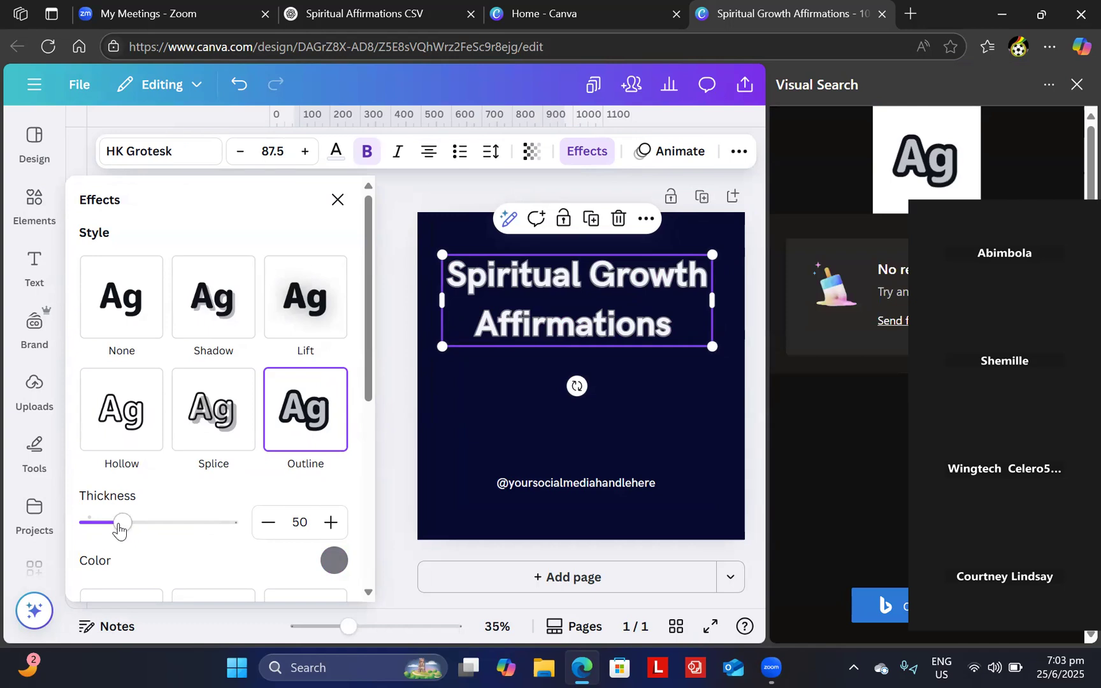
drag(181, 520, 224, 519)
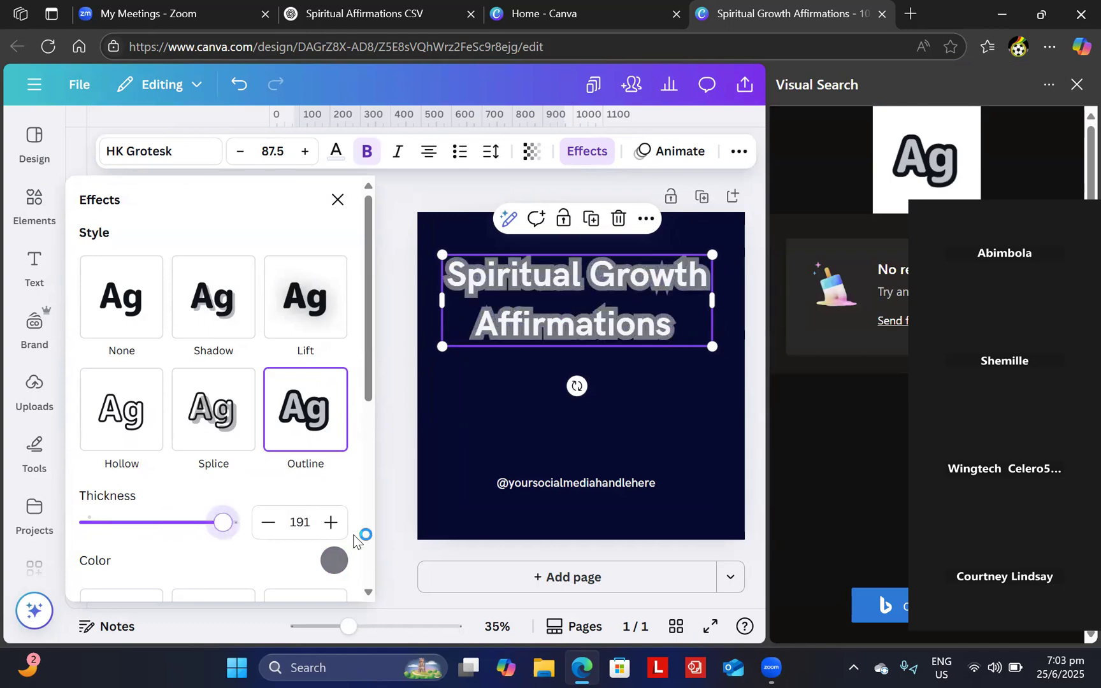
click(332, 561)
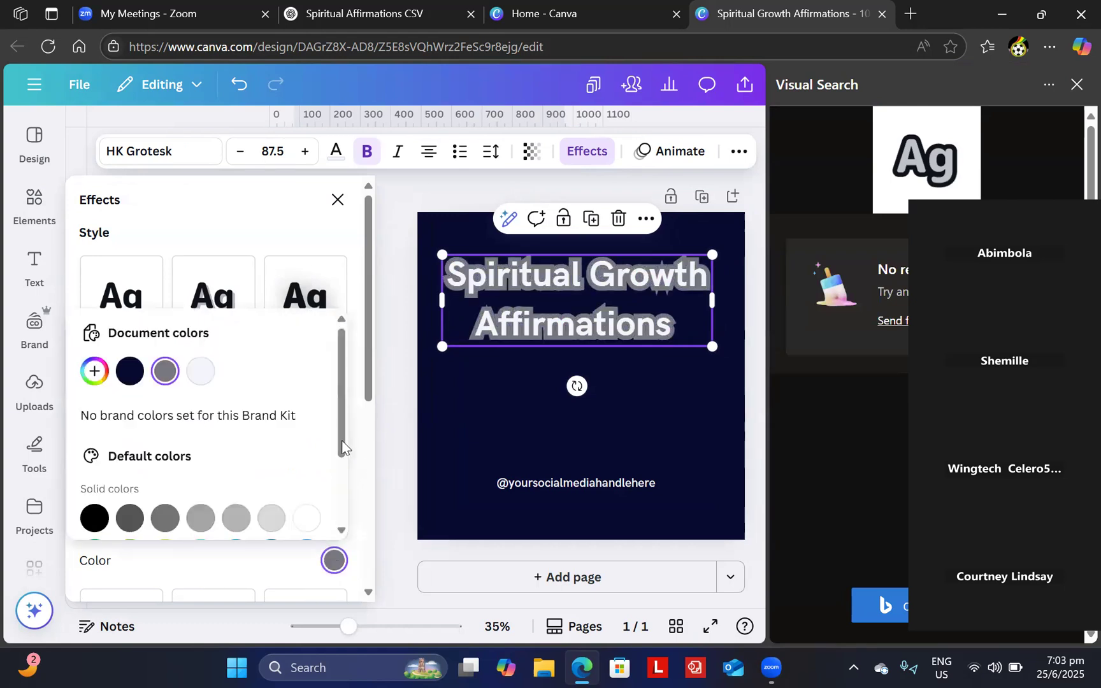
scroll(326, 481, down, 3)
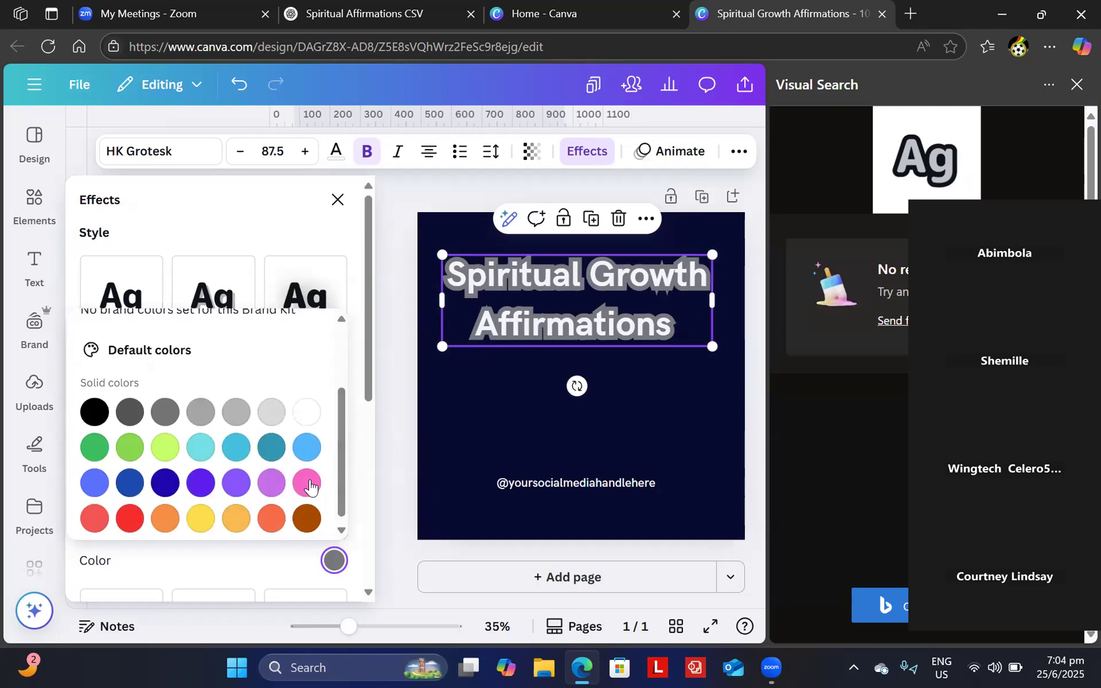
click(309, 485)
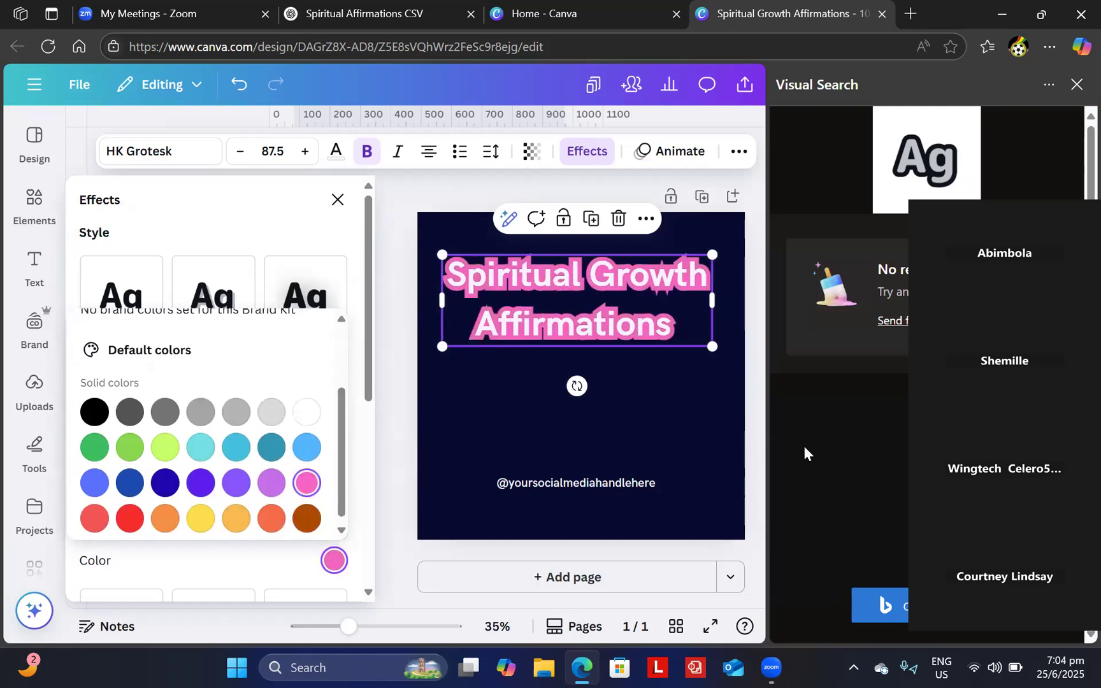
click(723, 442)
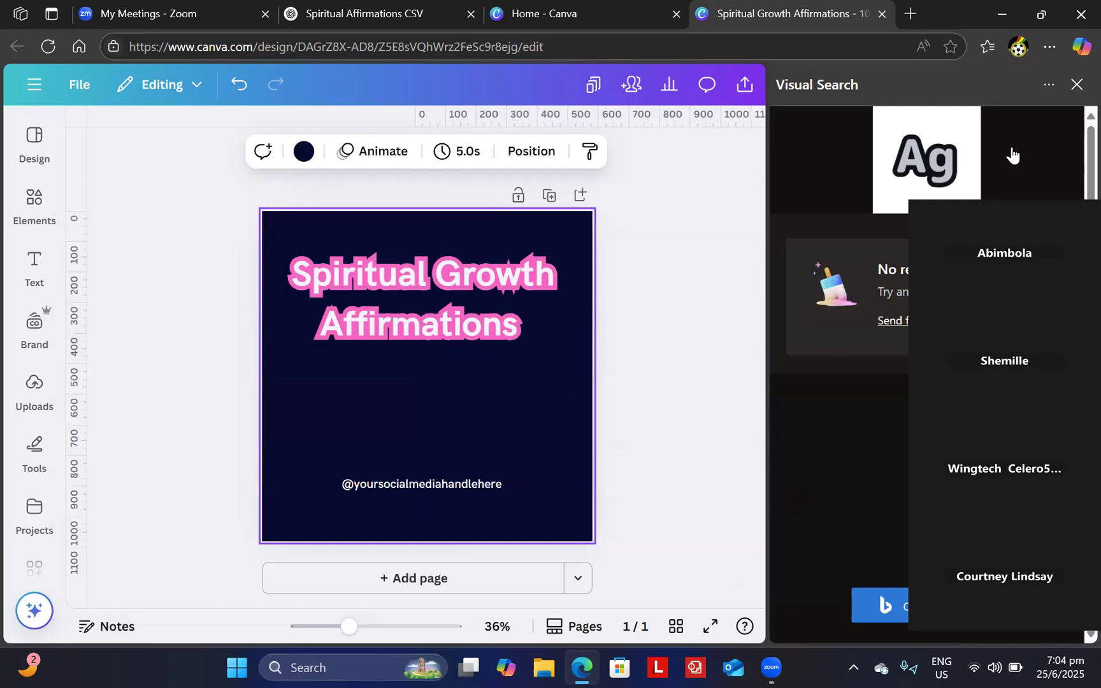
click(1076, 85)
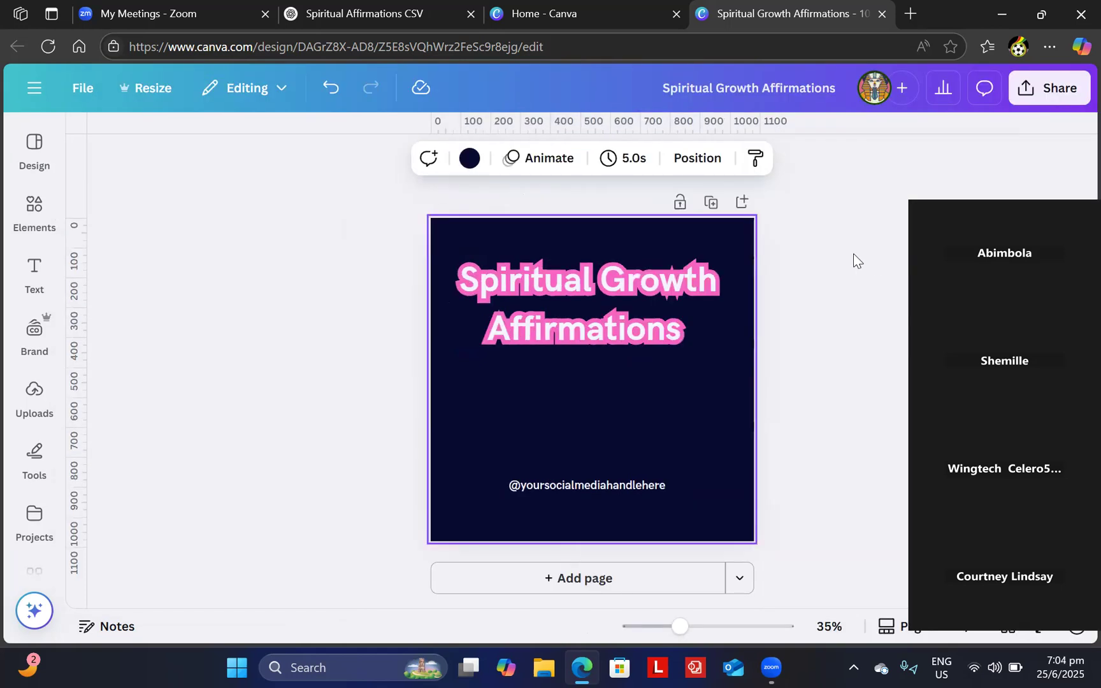
- Delete the blank page 2 and add a duplicate of the title page in its place
click(853, 254)
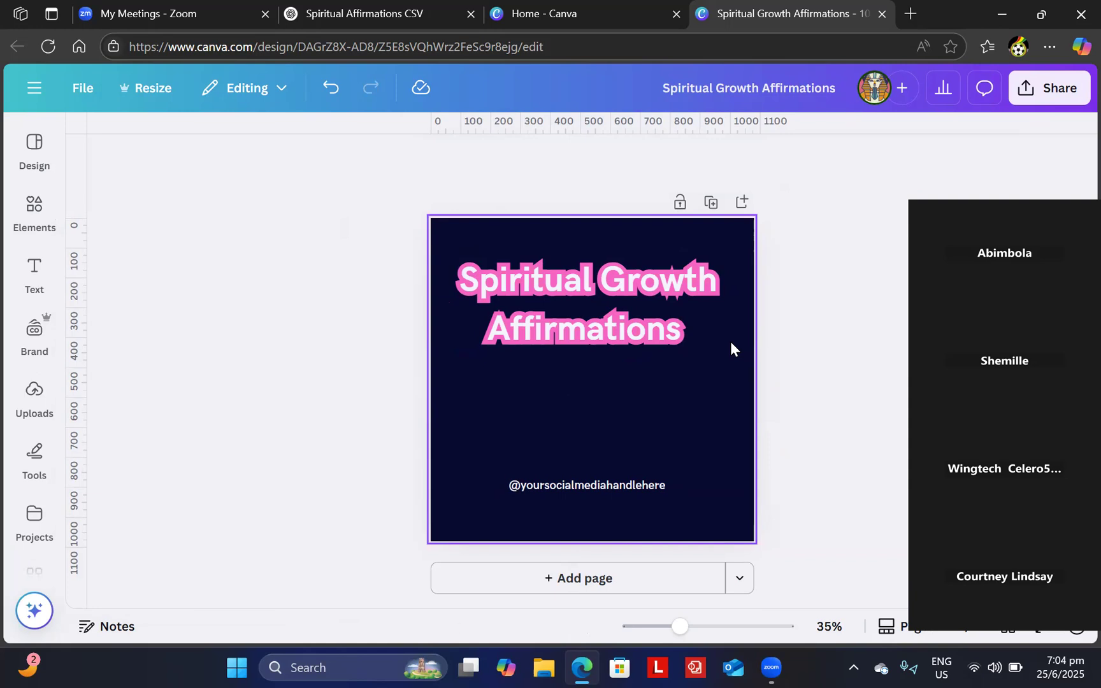
click(673, 576)
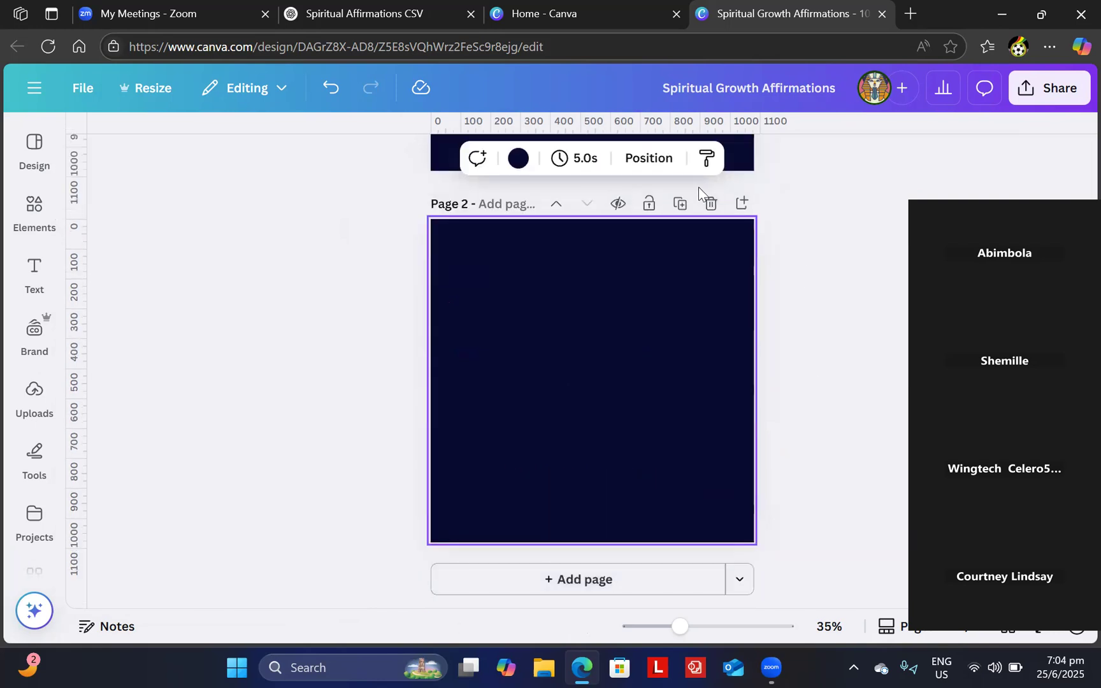
click(712, 207)
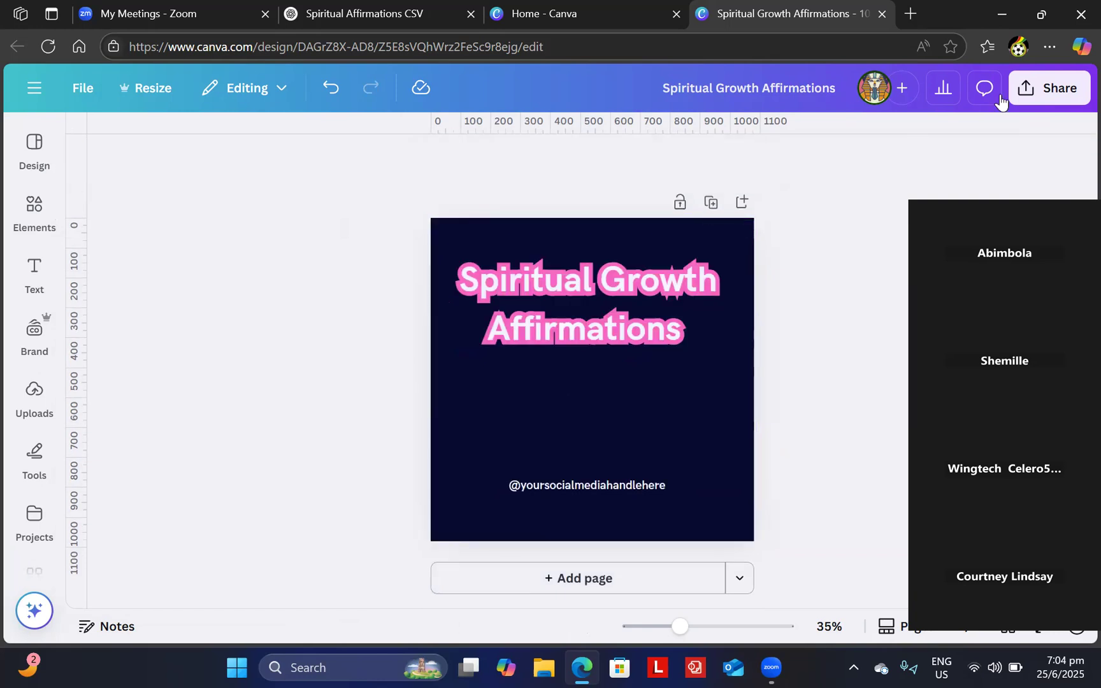
click(711, 202)
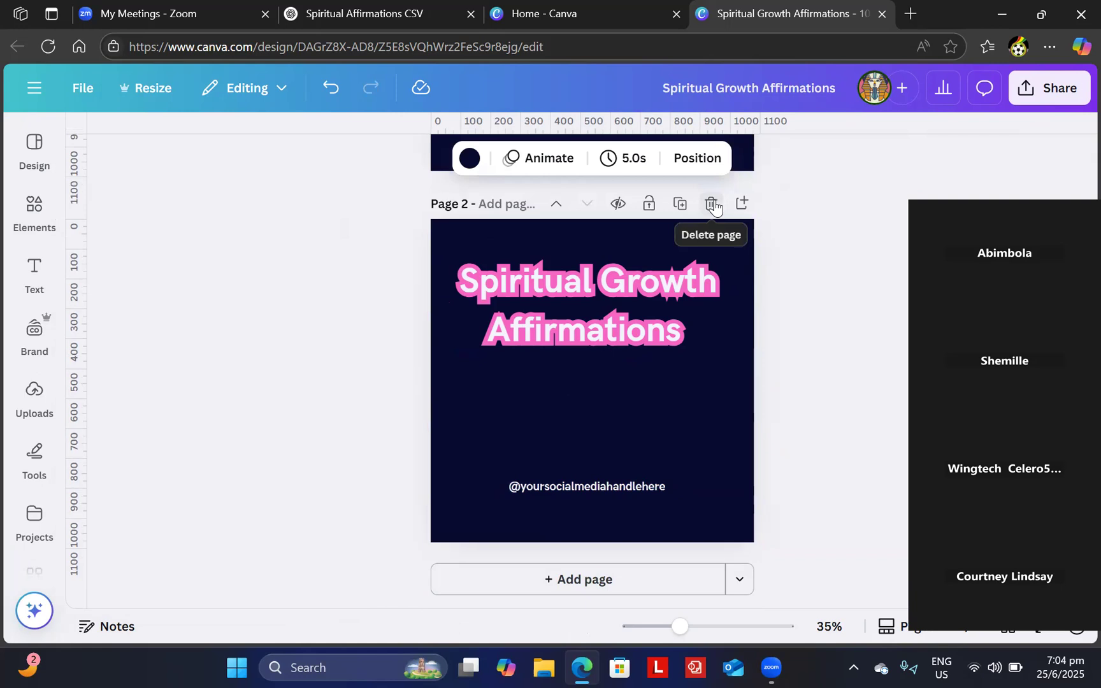
click(692, 397)
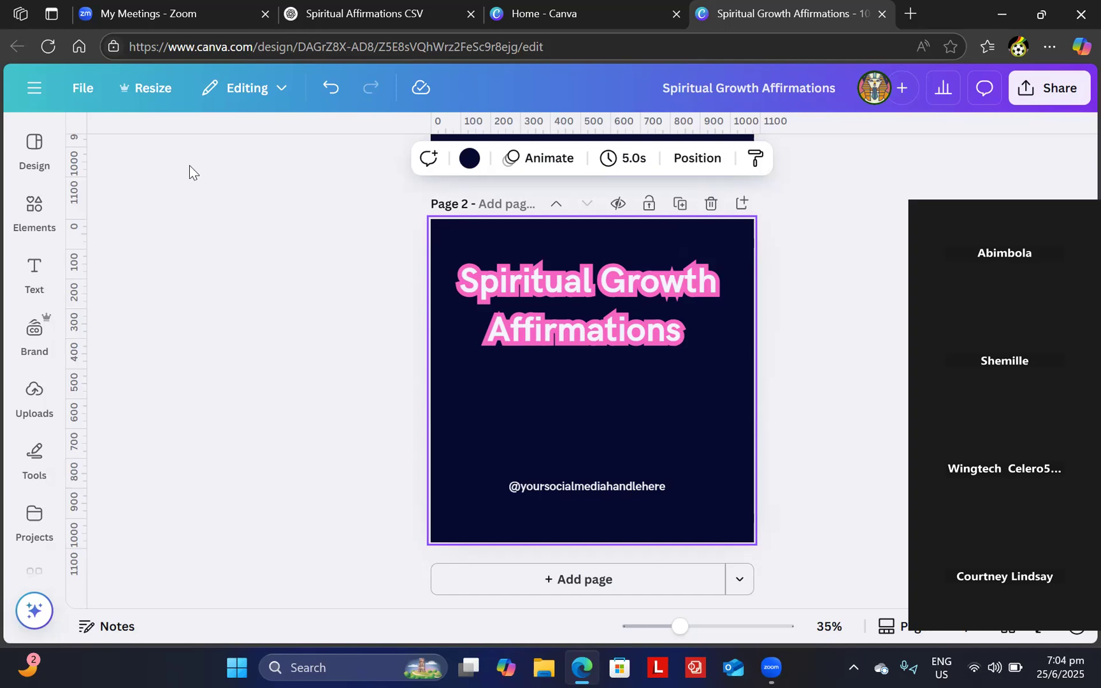
click(26, 151)
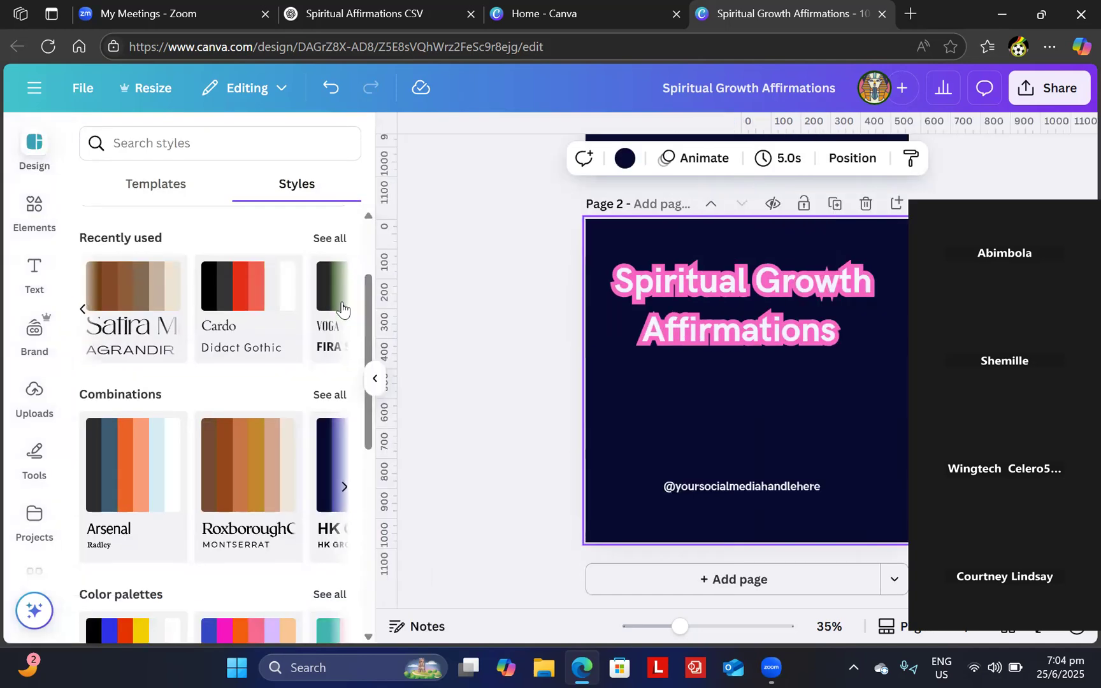
- Apply the HK Grotesk style from Recently used to page 2
click(342, 308)
click(343, 308)
click(342, 308)
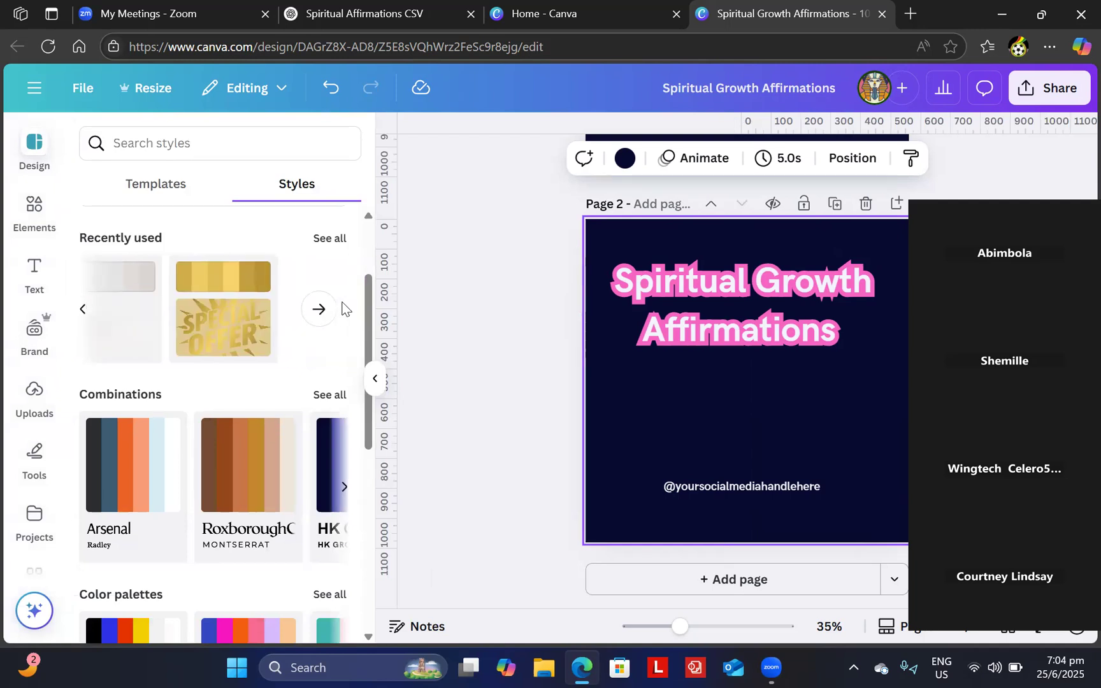
click(83, 311)
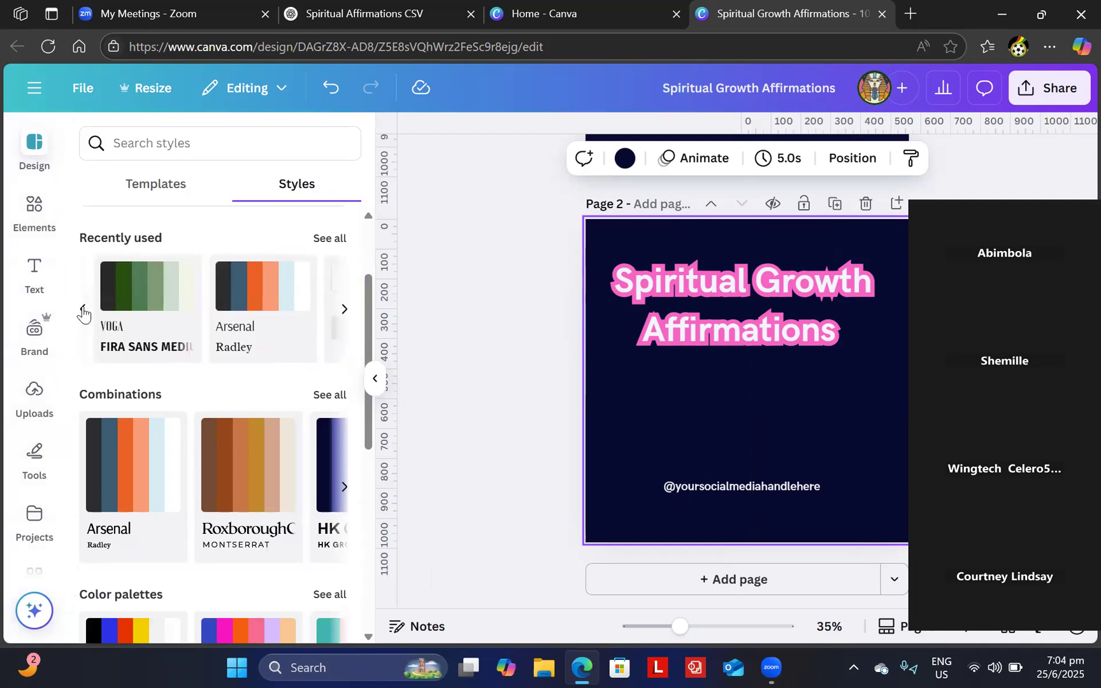
click(83, 311)
click(83, 312)
click(83, 312)
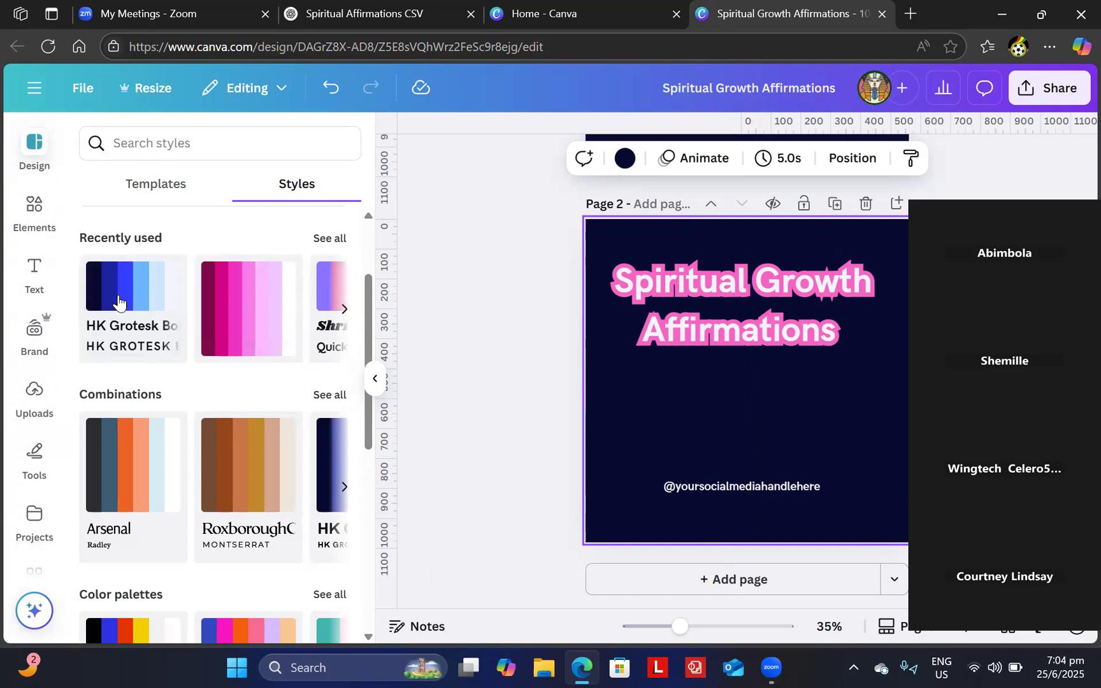
click(115, 298)
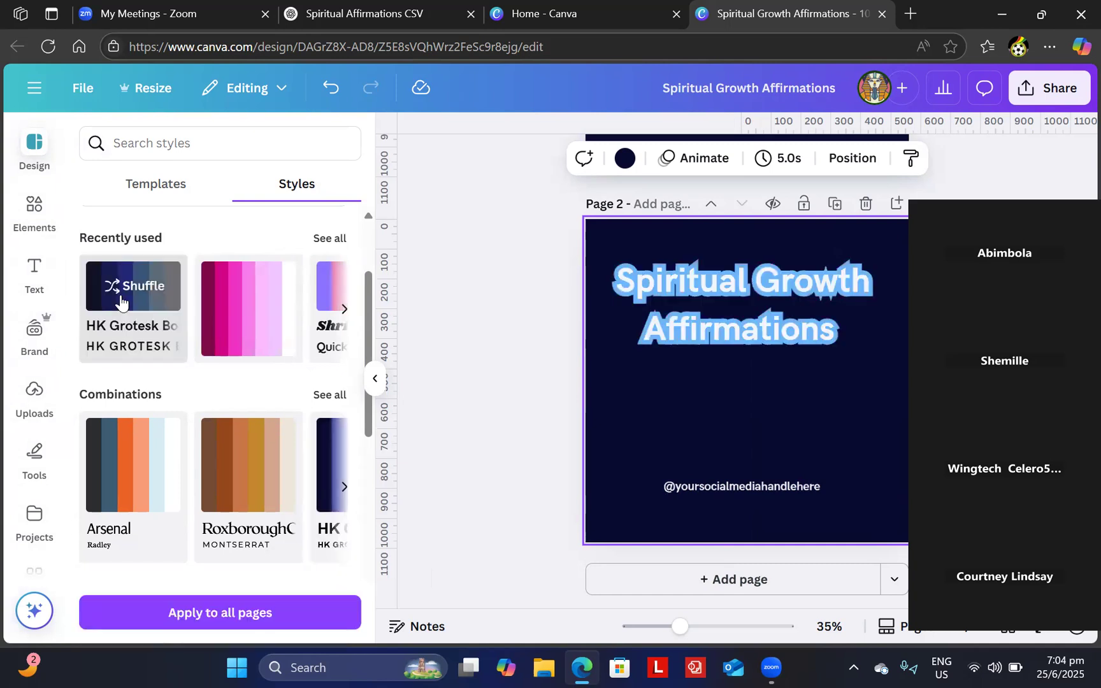
- Shuffle the style's colours until page 2 has a bright blue background
click(133, 296)
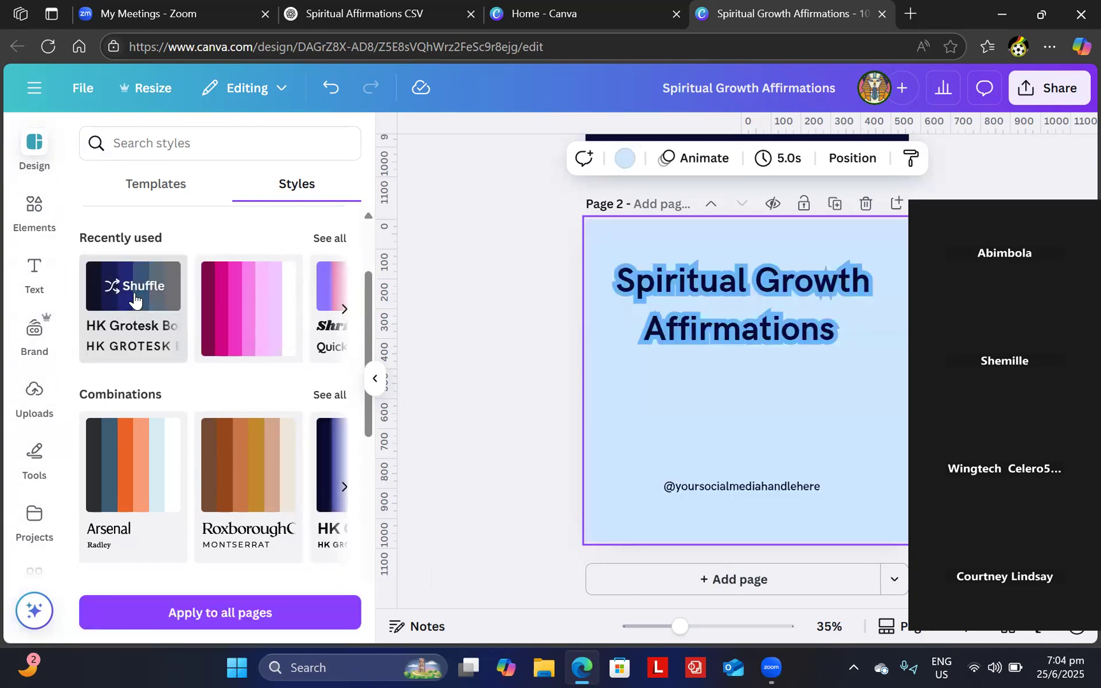
click(134, 297)
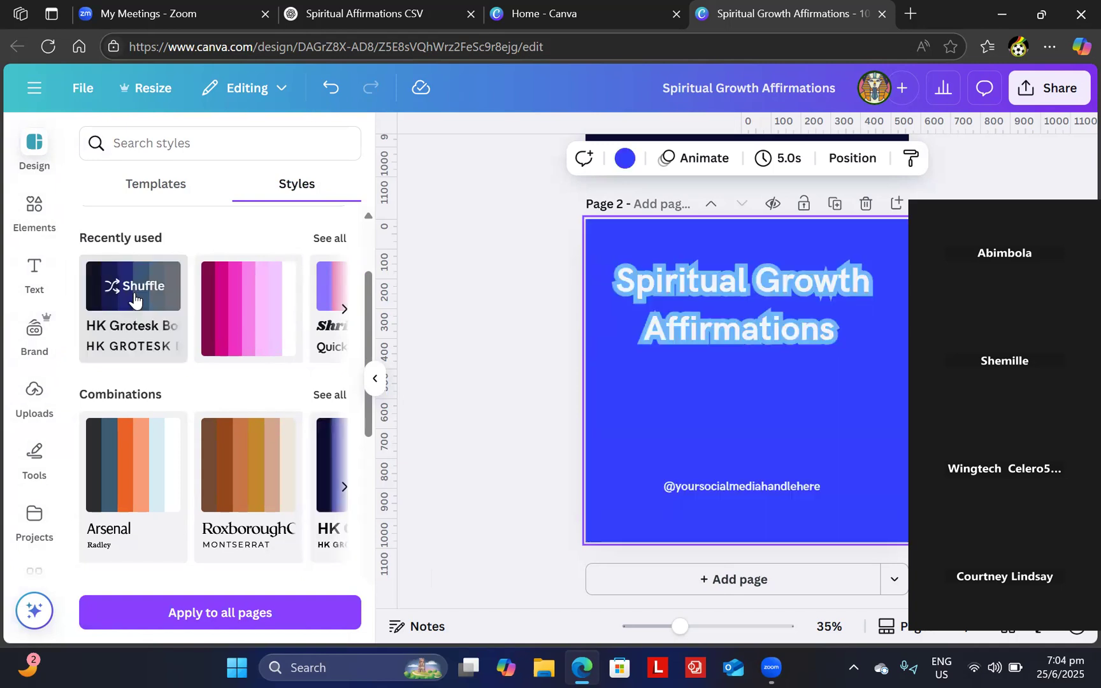
click(526, 396)
scroll(679, 444, up, 1)
scroll(679, 444, up, 5)
scroll(680, 444, down, 4)
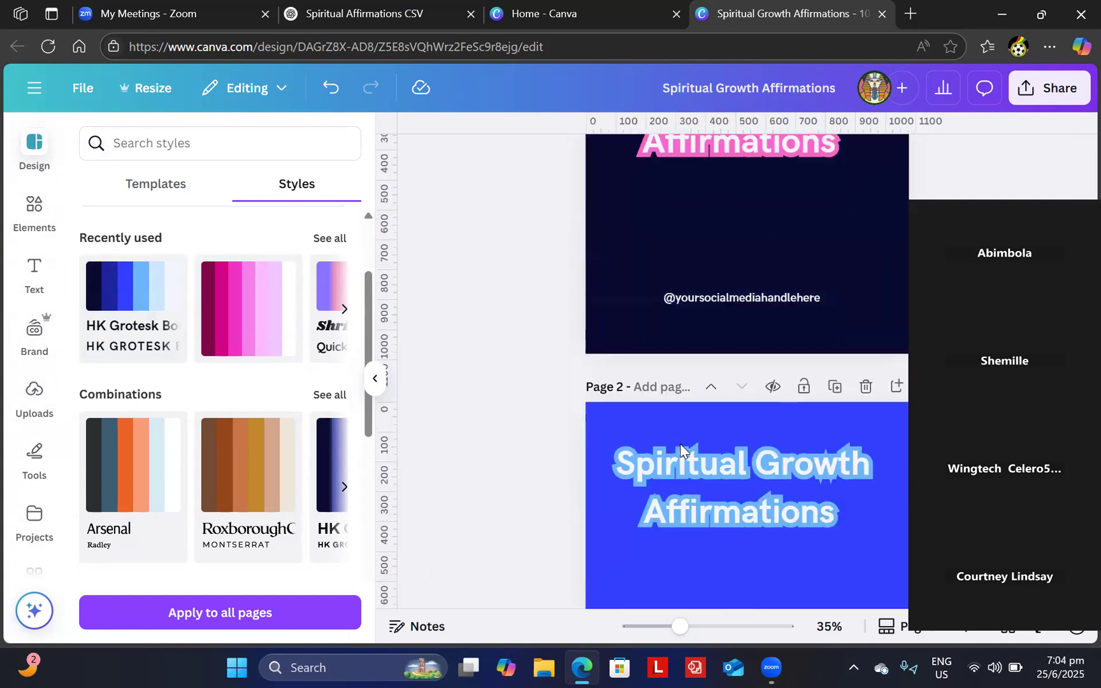
scroll(679, 445, up, 5)
scroll(679, 444, down, 2)
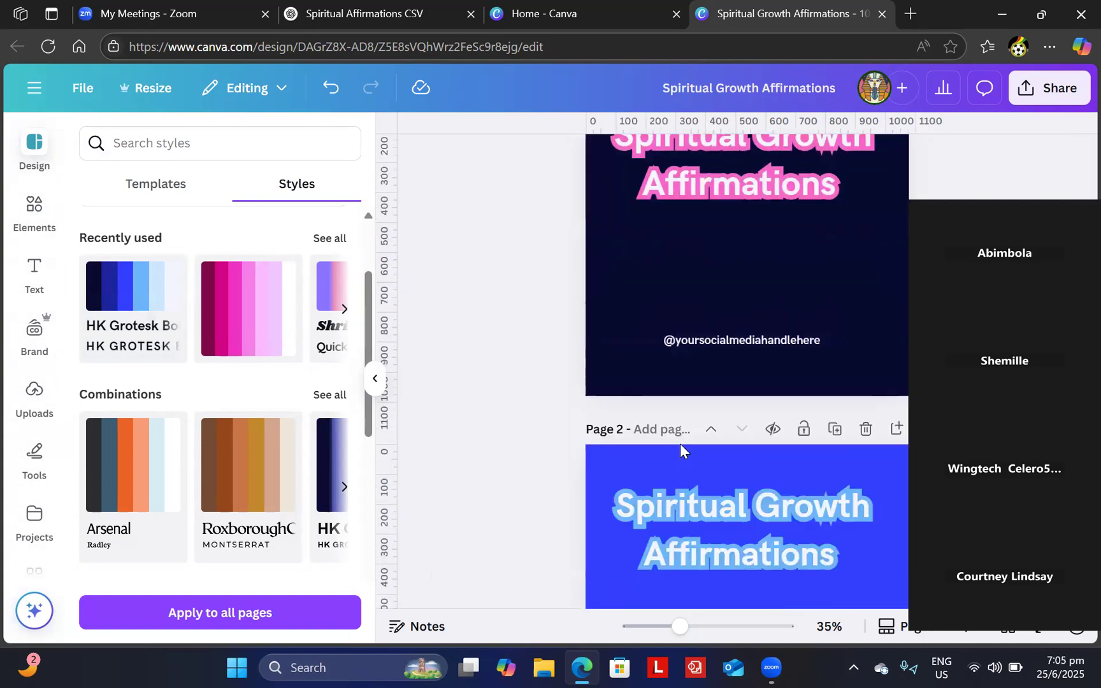
scroll(666, 440, down, 3)
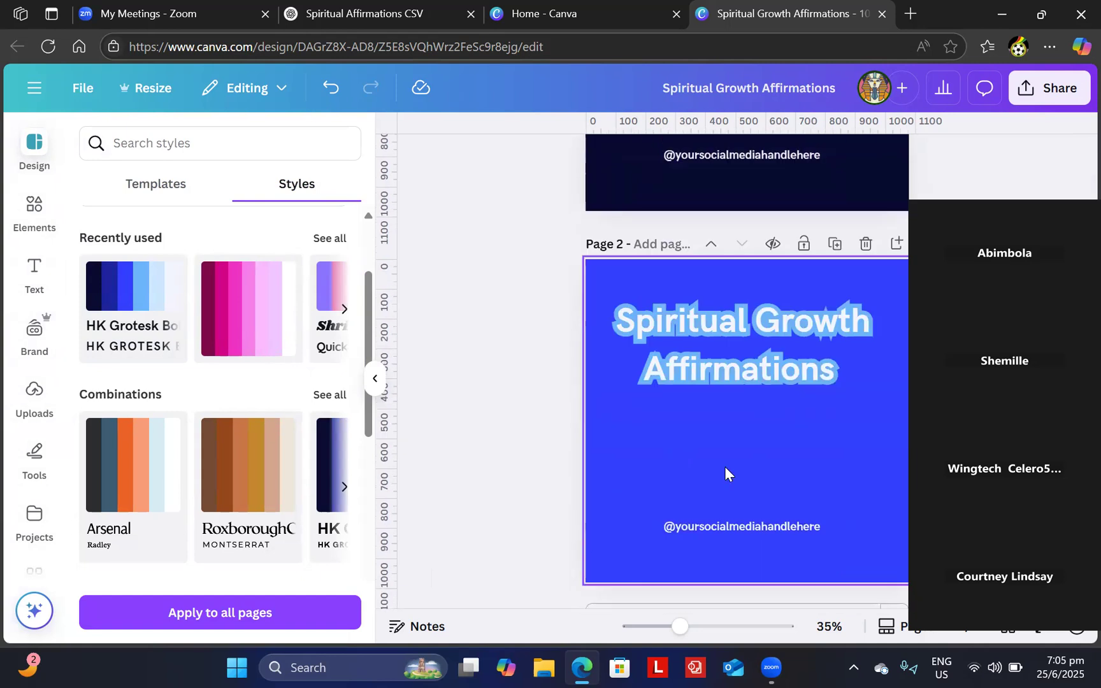
click(740, 341)
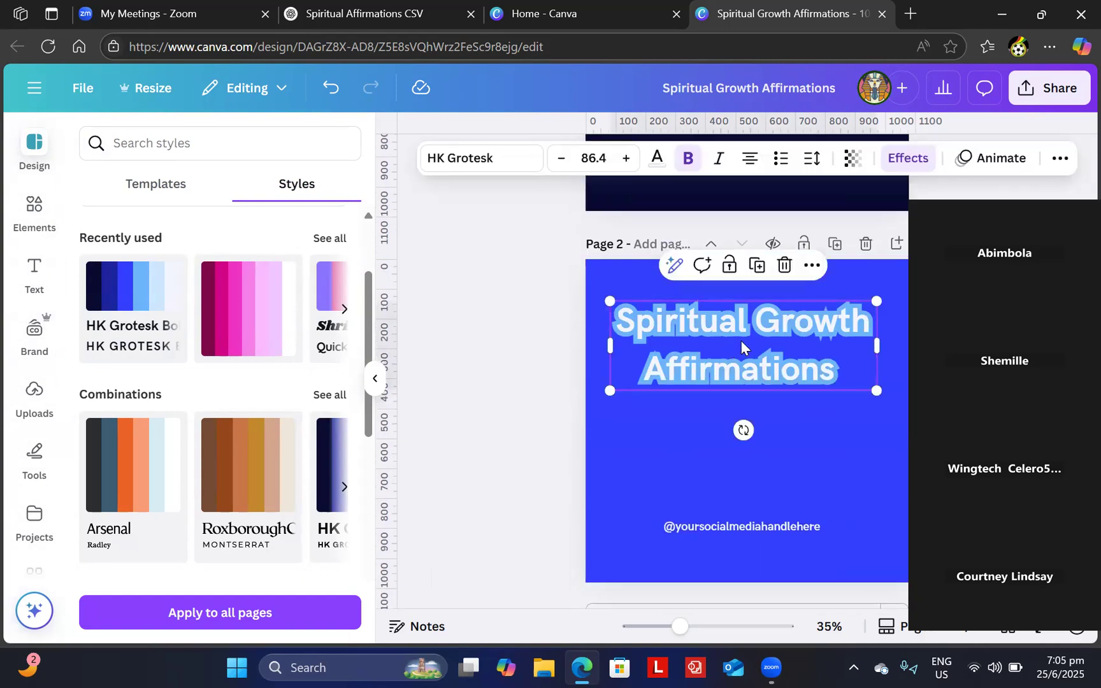
- Change page 2's title outline colour to pink
click(904, 159)
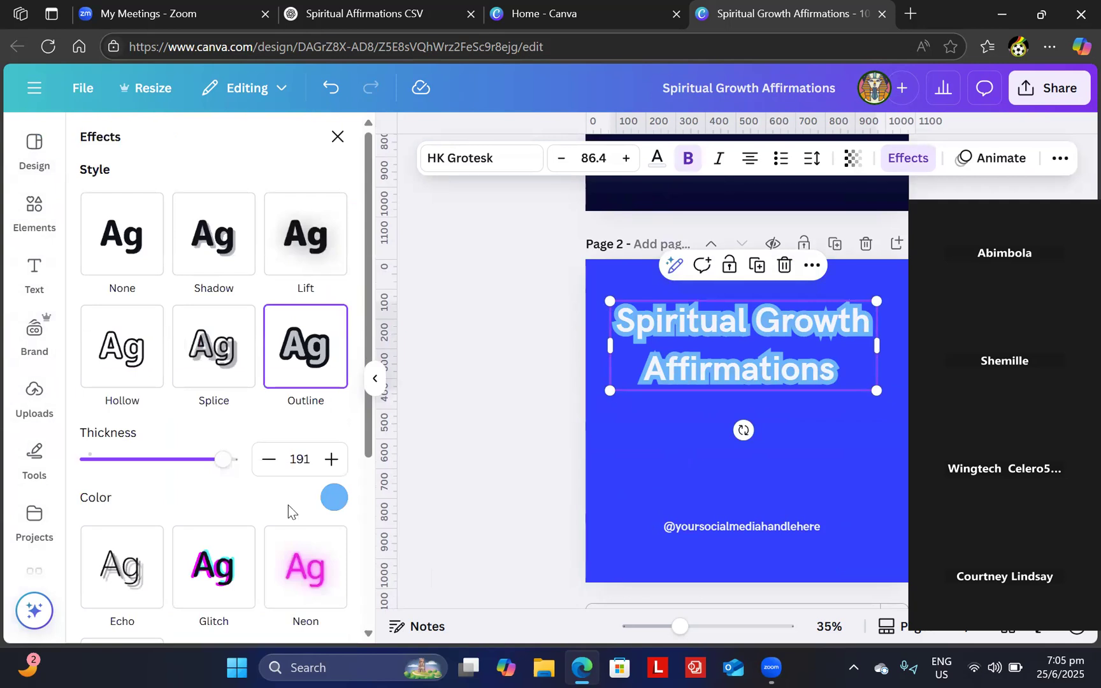
click(333, 499)
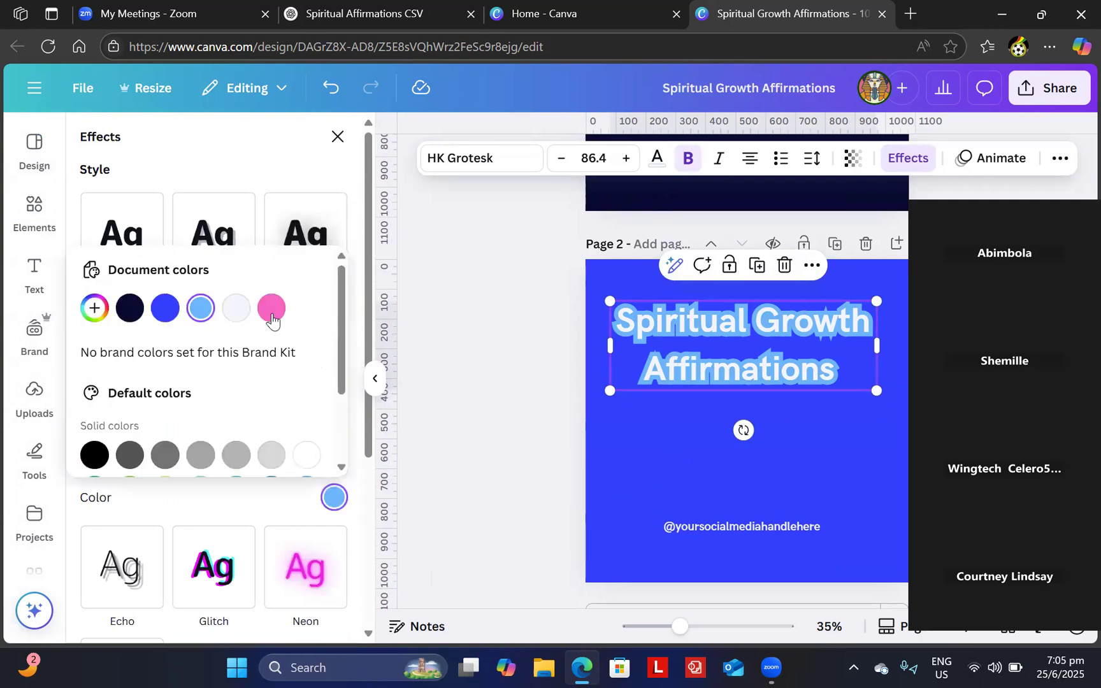
click(272, 308)
key(Escape)
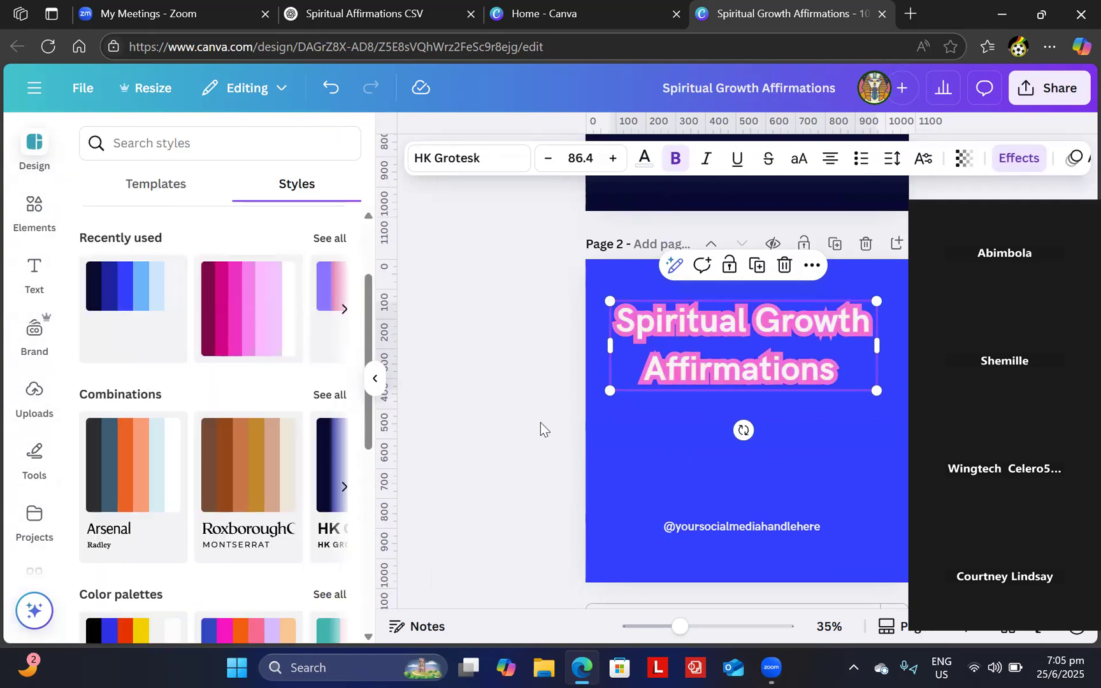
click(540, 459)
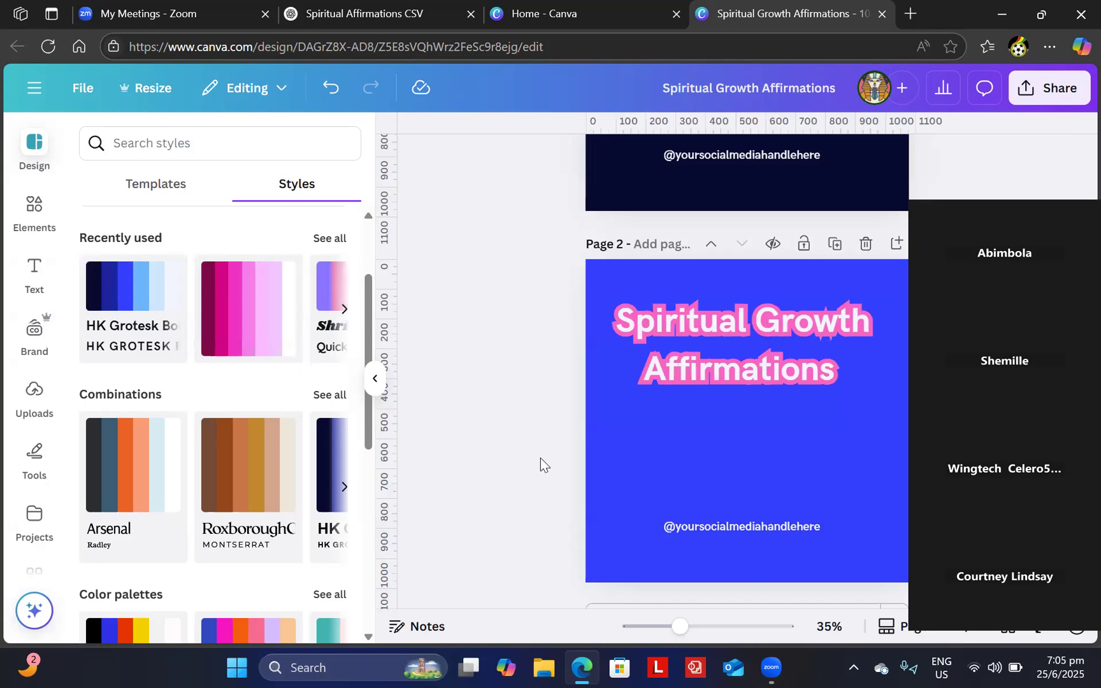
- Set page 2's title line spacing to 1.13 and anchor its text to the middle
click(752, 344)
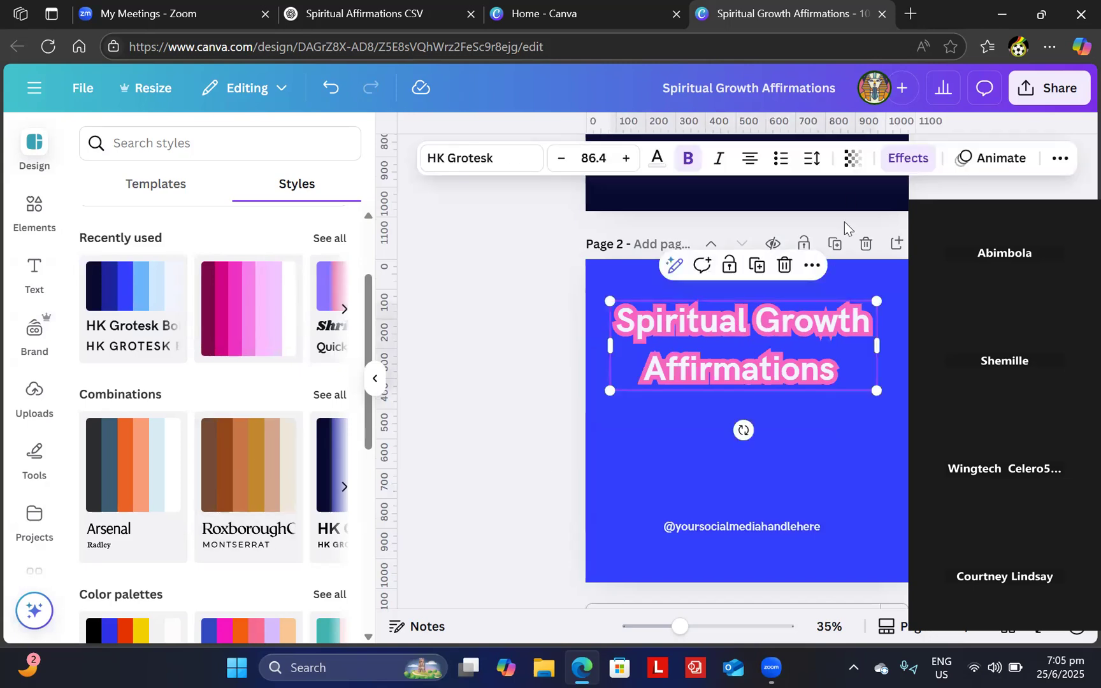
click(811, 165)
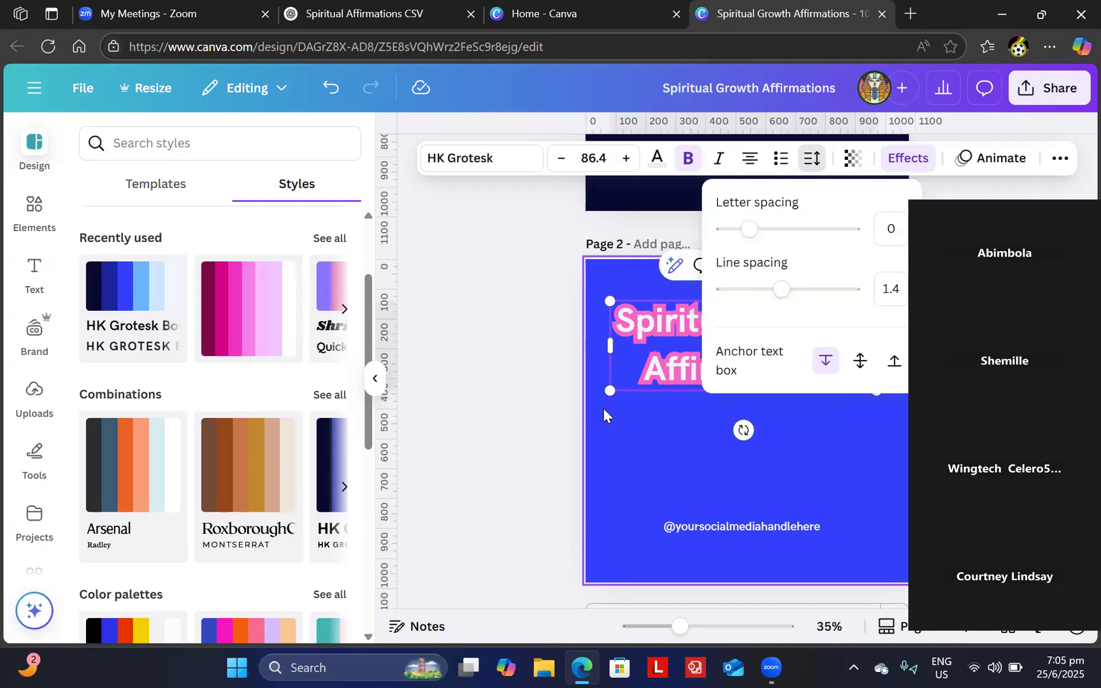
click(683, 418)
click(713, 345)
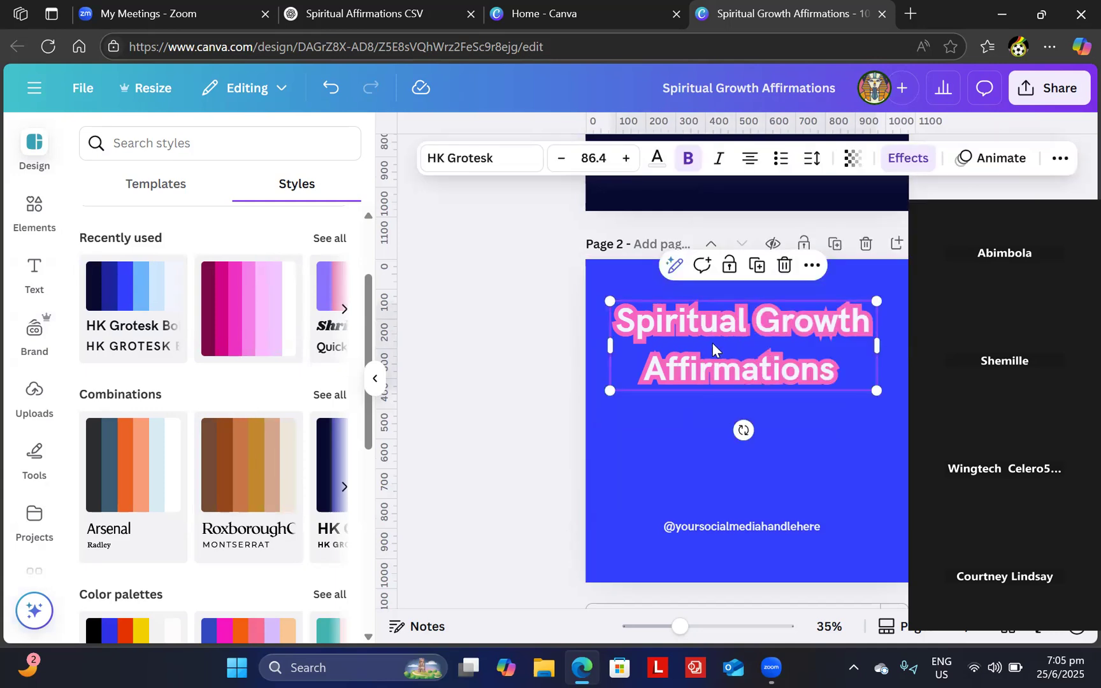
click(810, 164)
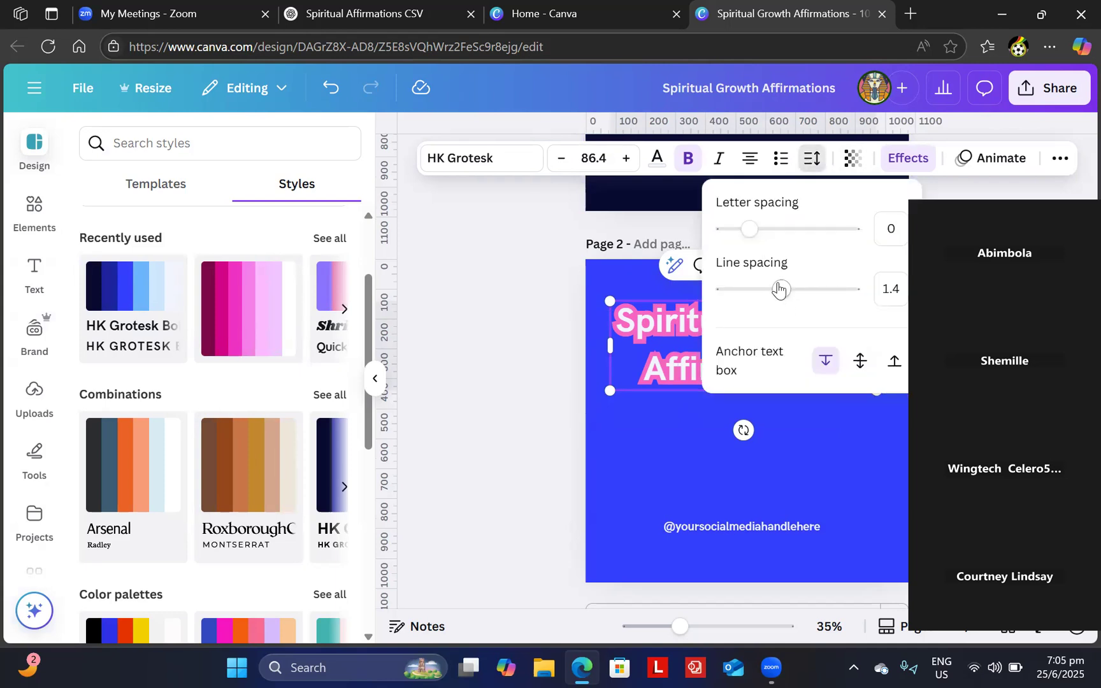
drag(778, 289, 764, 290)
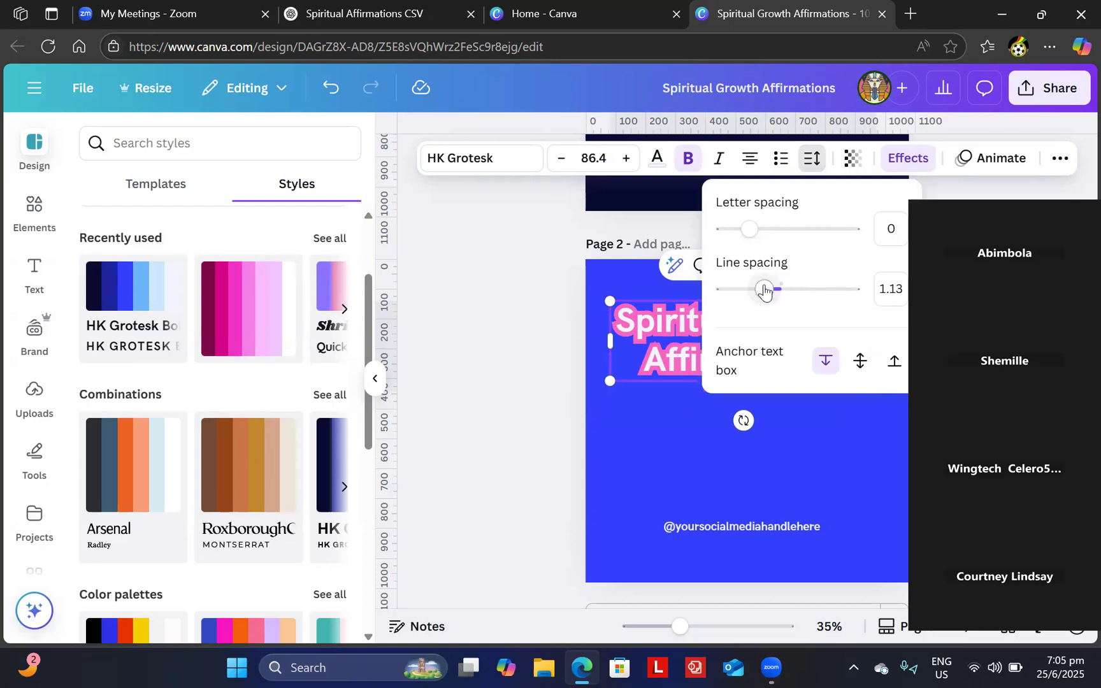
click(860, 362)
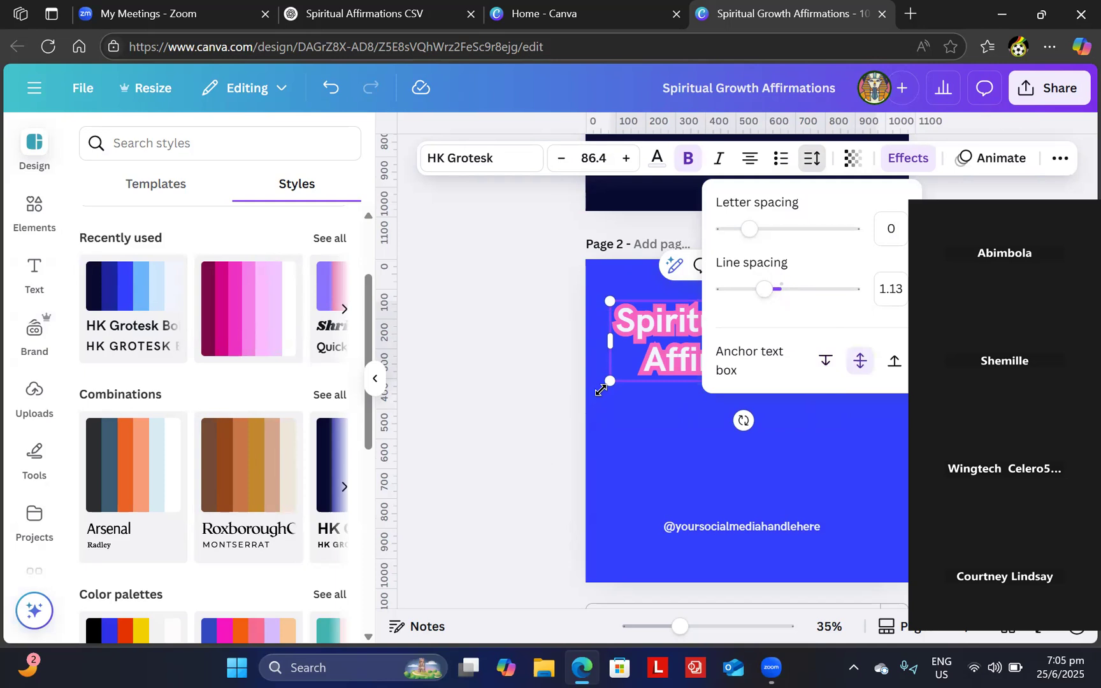
key(Escape)
click(551, 398)
scroll(551, 398, up, 5)
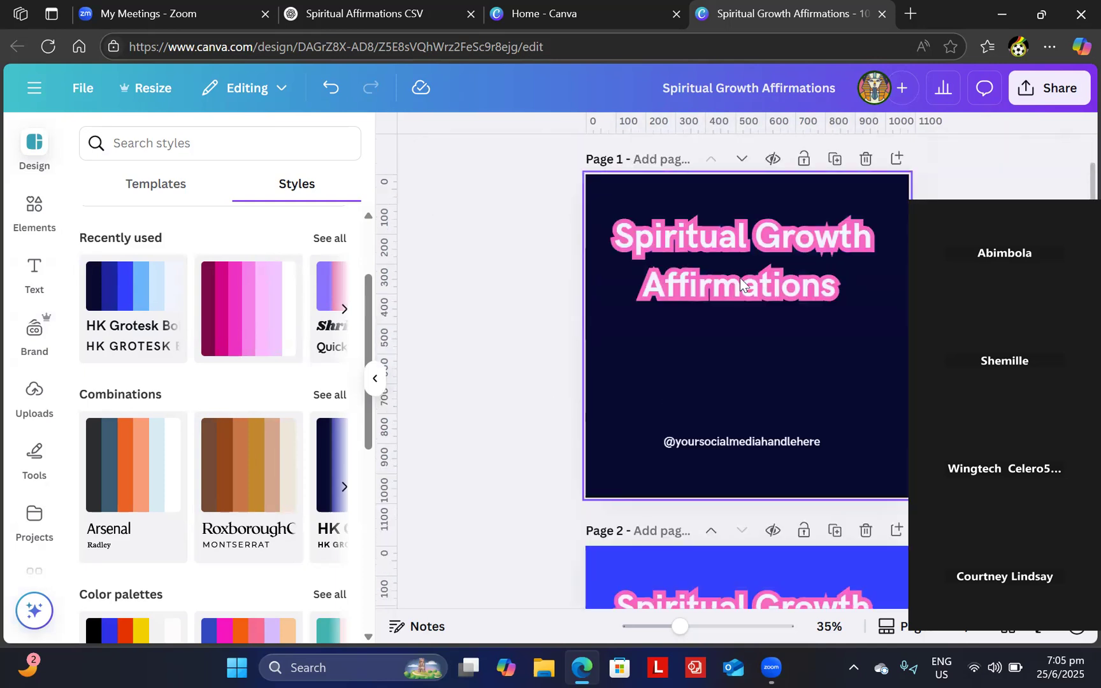
- Set page 1's title line spacing to 1.16 with middle anchoring
click(740, 278)
click(812, 158)
drag(776, 290, 766, 290)
click(858, 360)
click(548, 369)
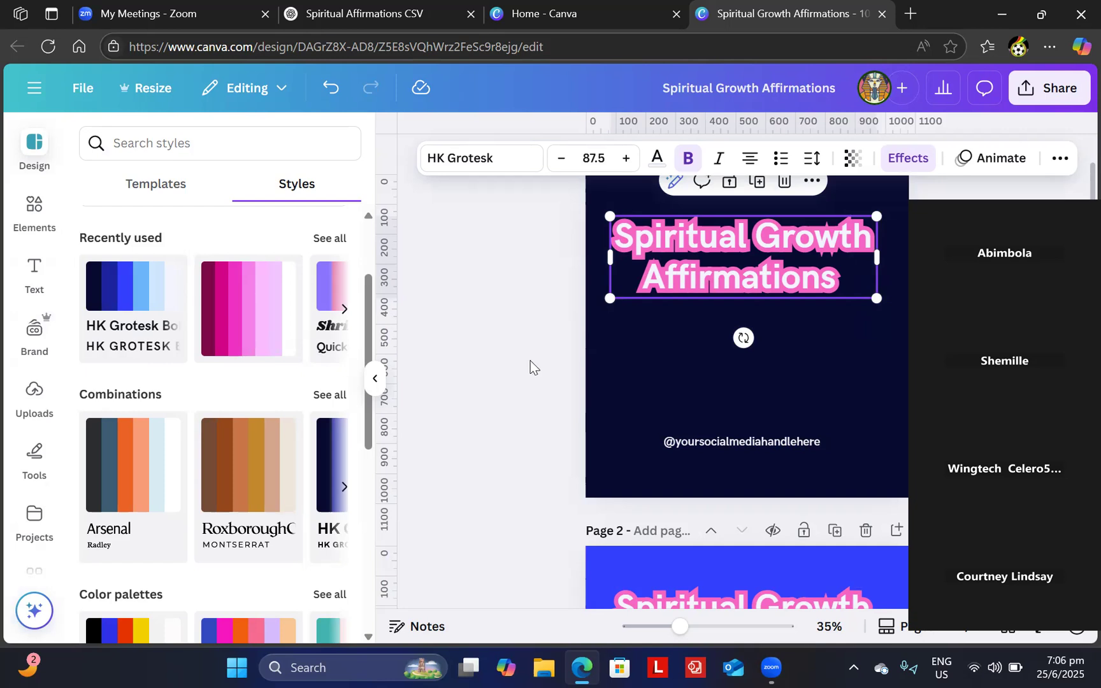
click(530, 368)
scroll(530, 368, down, 5)
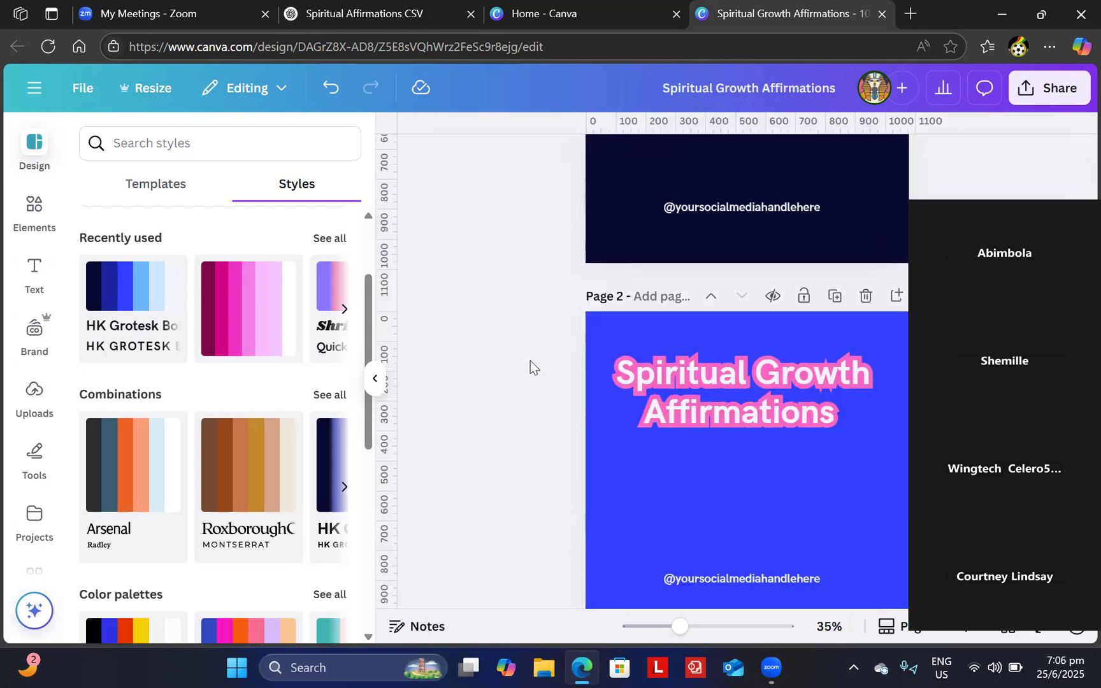
scroll(531, 367, up, 5)
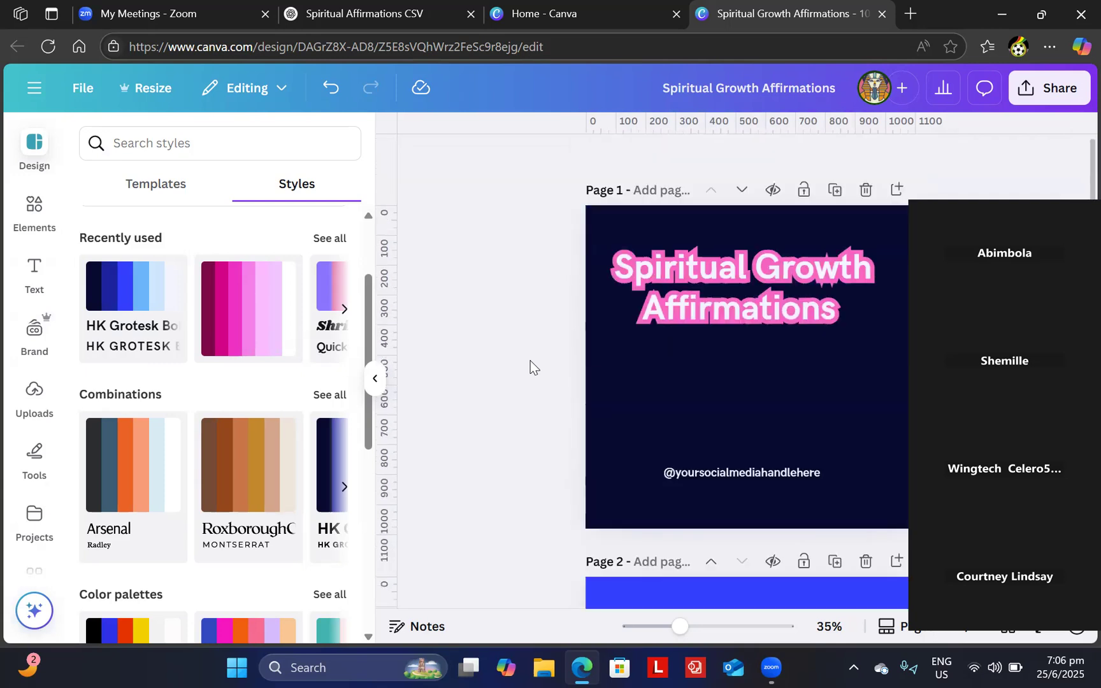
scroll(530, 368, down, 1)
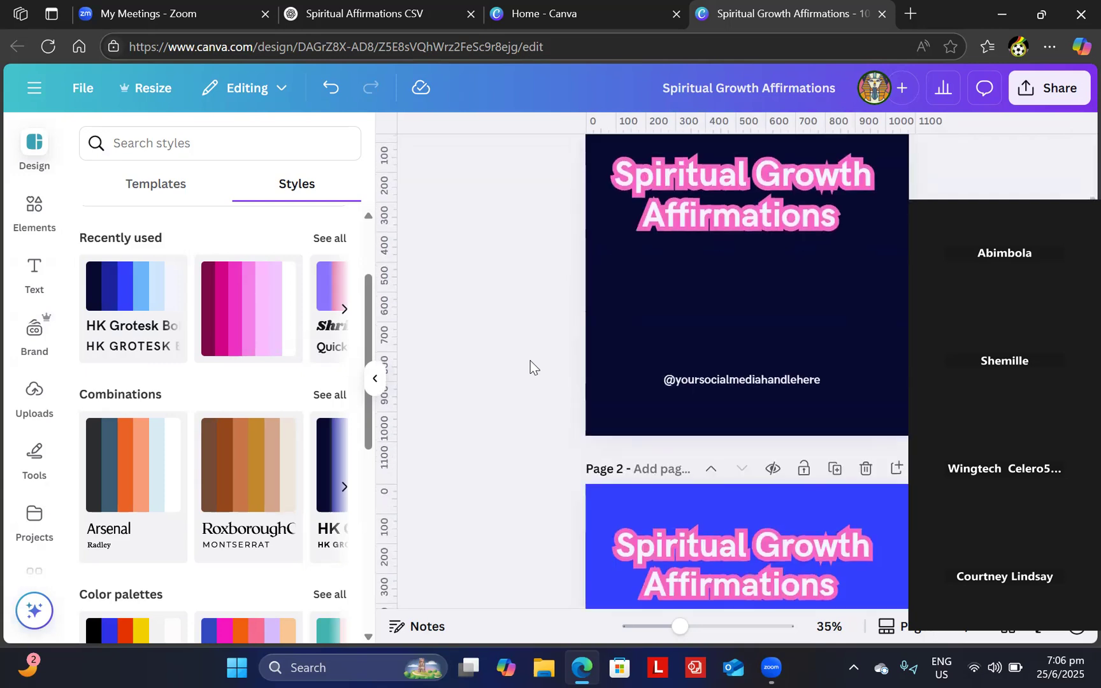
- Add the pink-haired woman's photo from Uploads to page 1 and shrink it to a small square
click(39, 396)
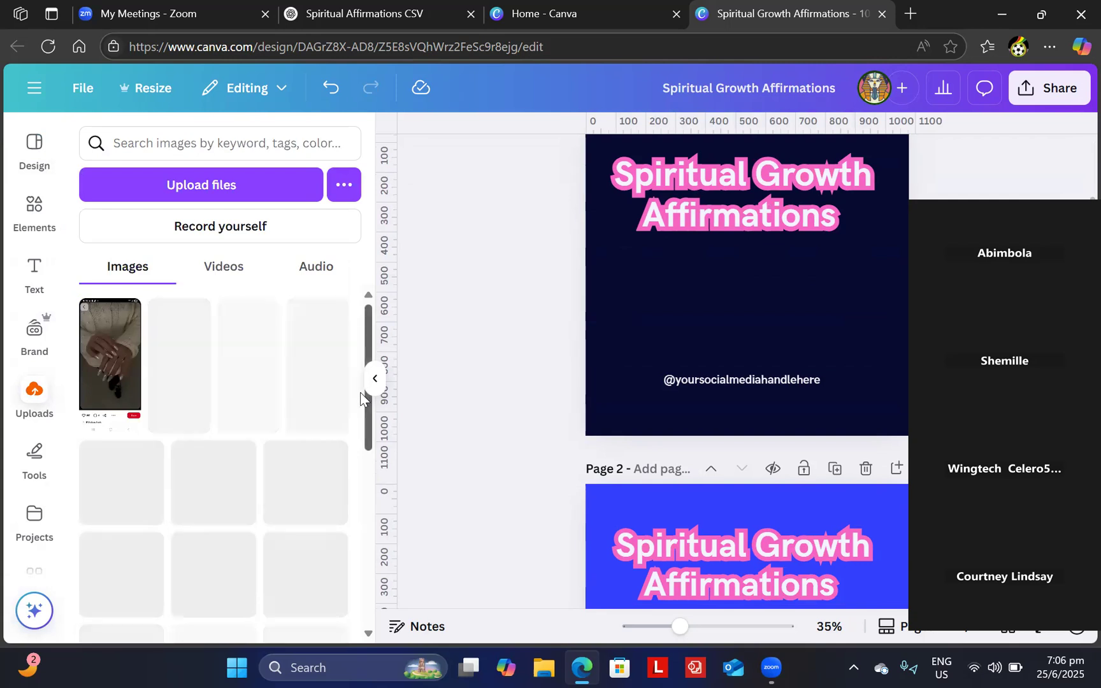
scroll(360, 408, down, 5)
scroll(362, 292, up, 5)
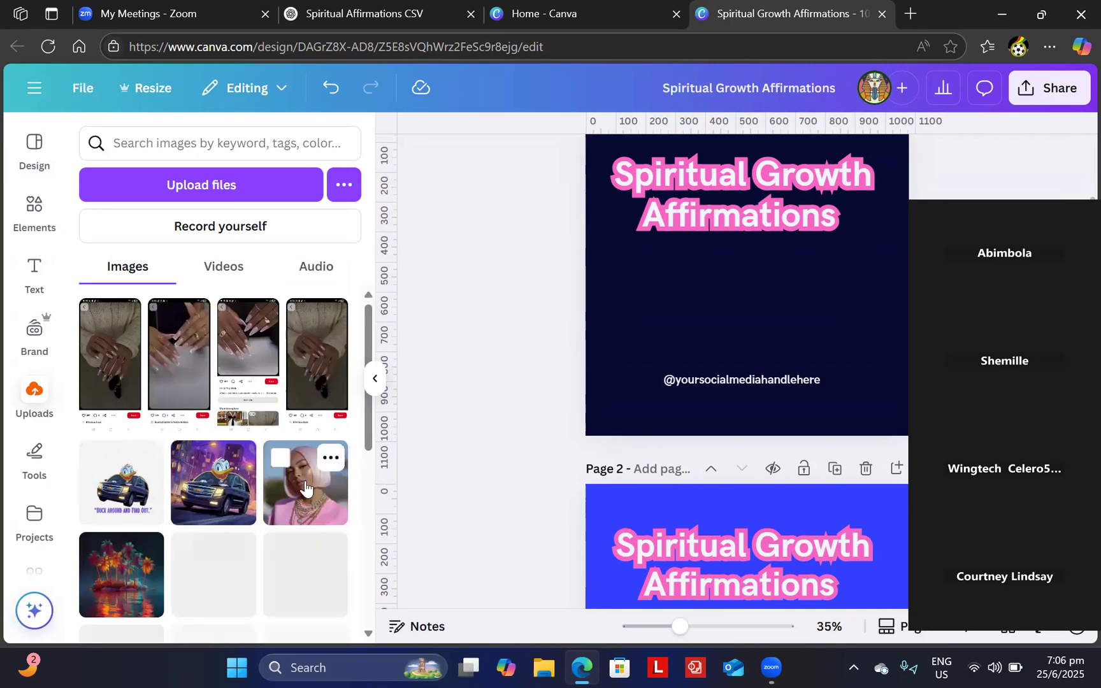
click(811, 331)
drag(868, 392, 760, 340)
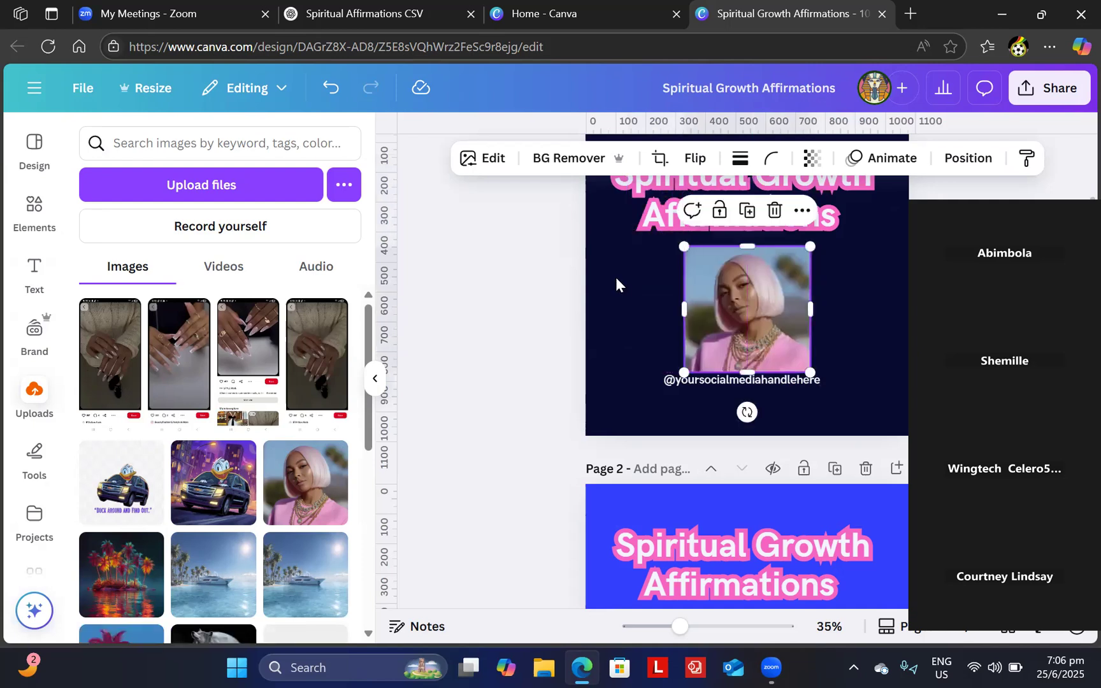
click(562, 160)
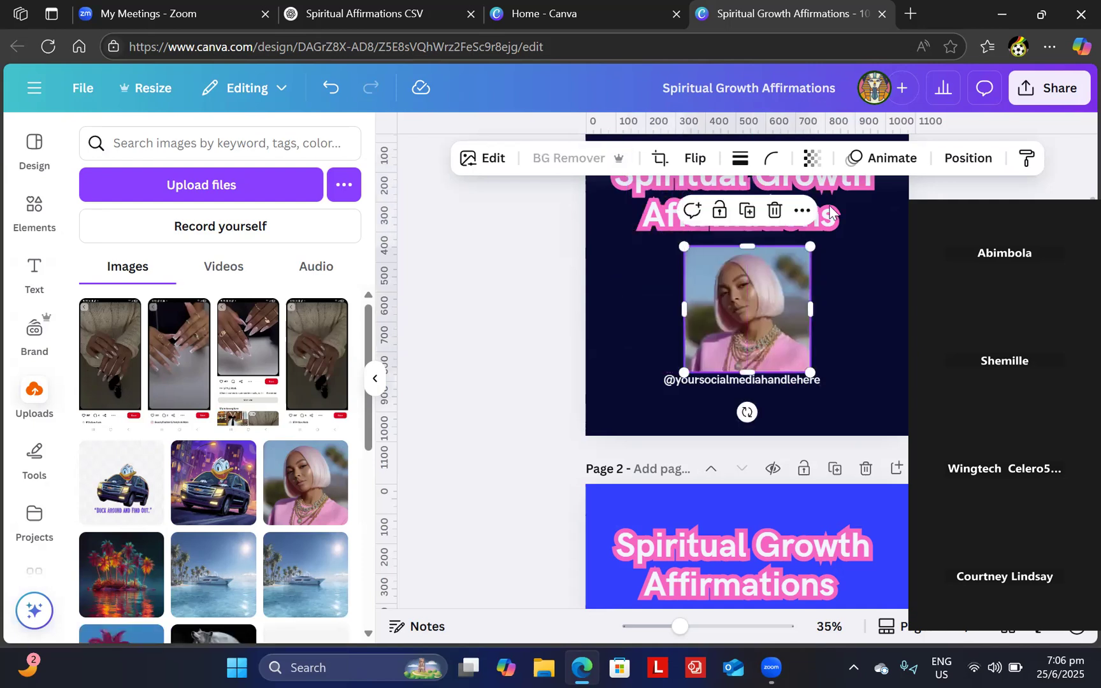
drag(809, 247, 783, 273)
click(830, 316)
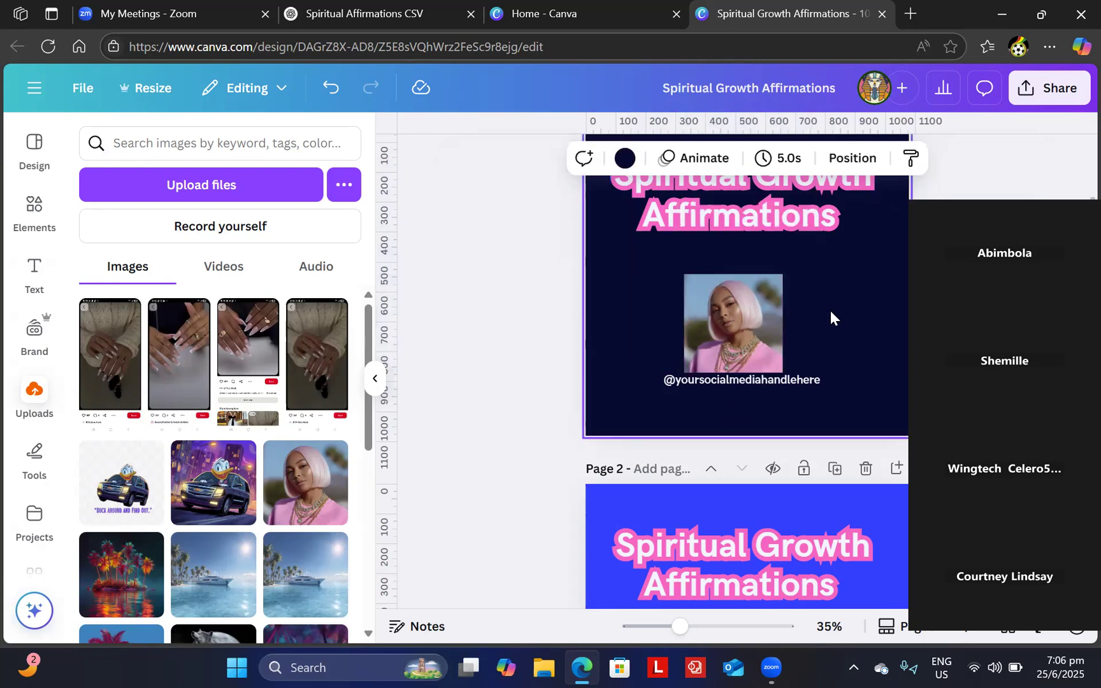
click(730, 322)
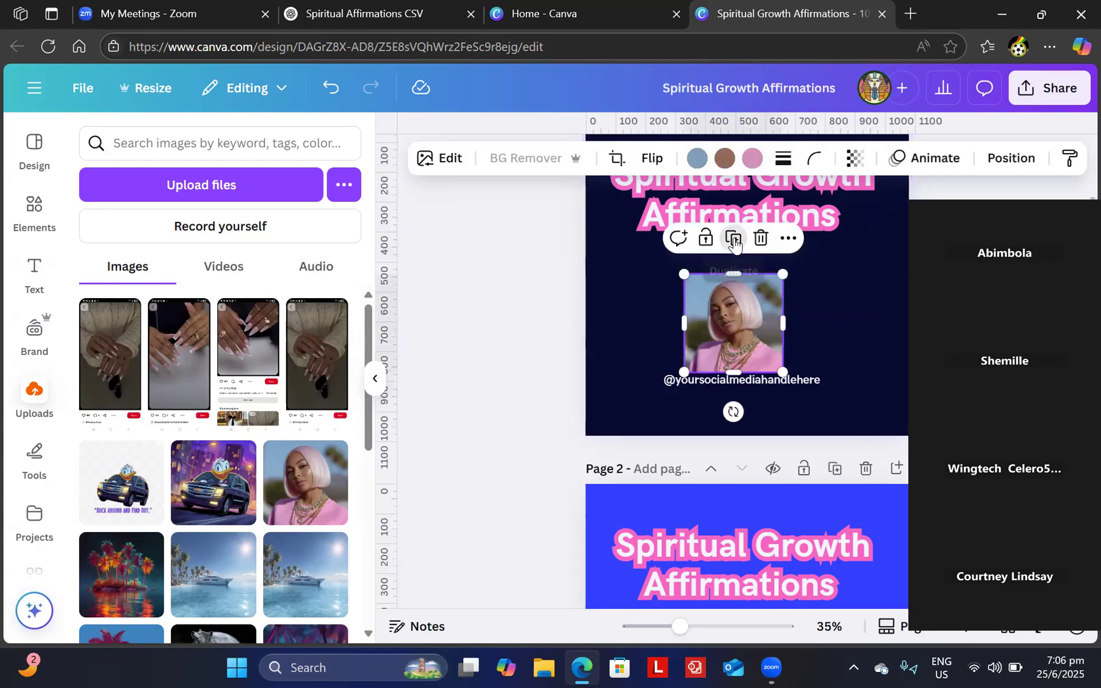
- Duplicate the photo onto page 2 below the title and remove its background
click(734, 241)
drag(743, 325, 771, 590)
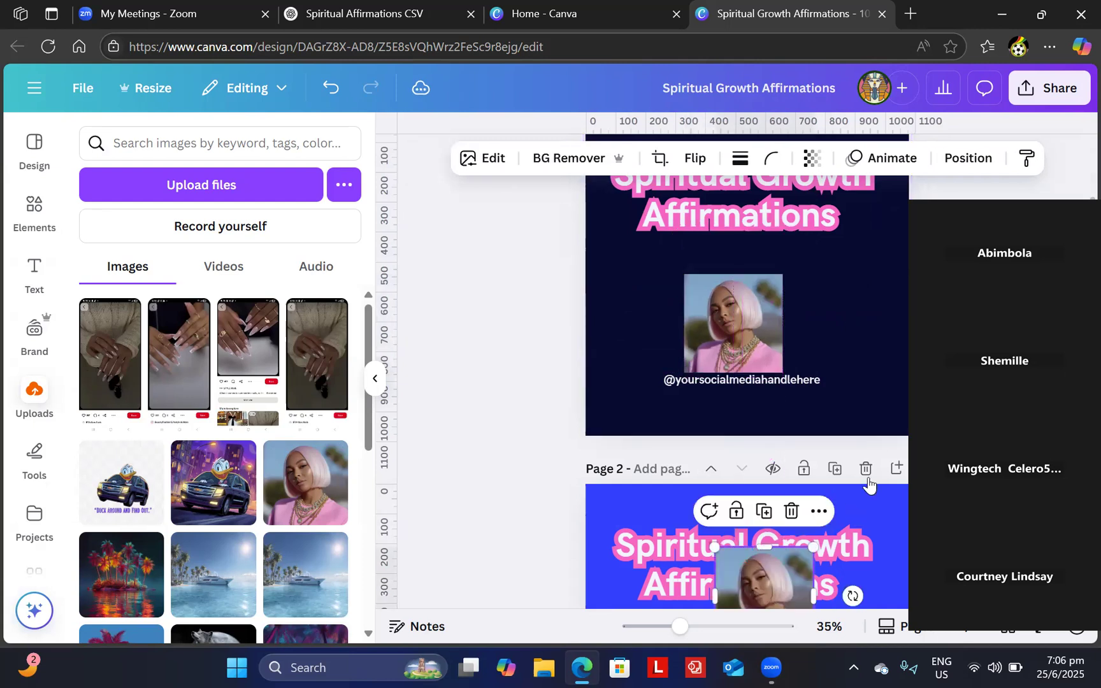
click(541, 477)
scroll(542, 478, down, 3)
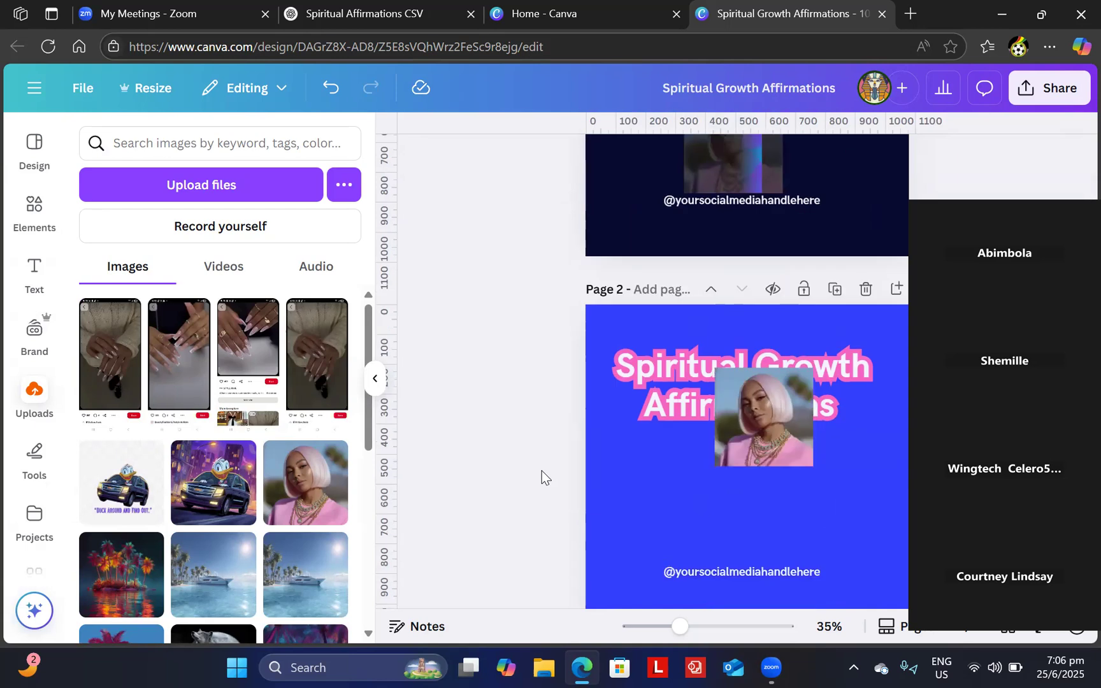
drag(778, 401, 744, 481)
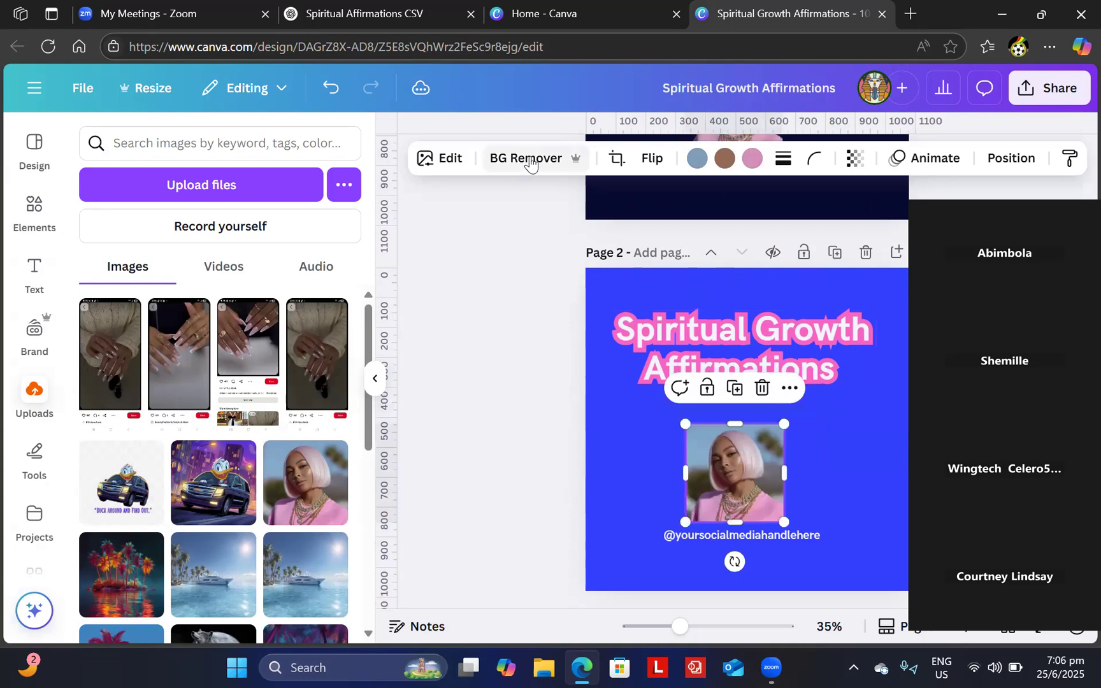
click(529, 164)
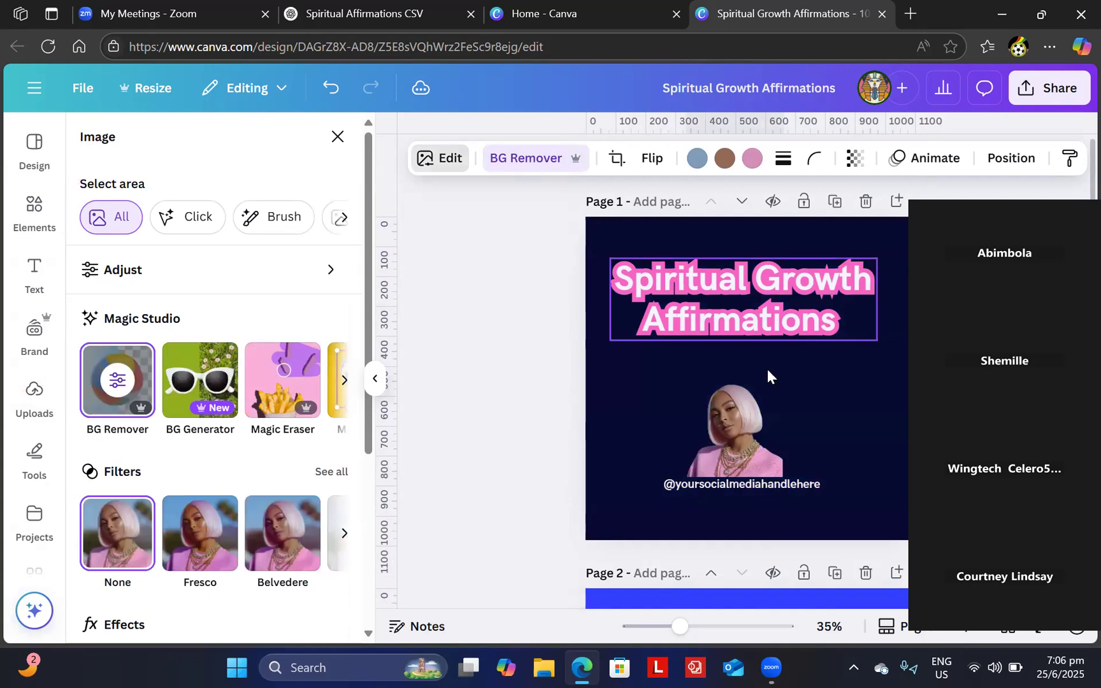
- Enlarge the cut-out photo and centre it above the handle text
click(771, 388)
drag(783, 380, 841, 197)
drag(789, 363, 804, 463)
drag(690, 451, 739, 453)
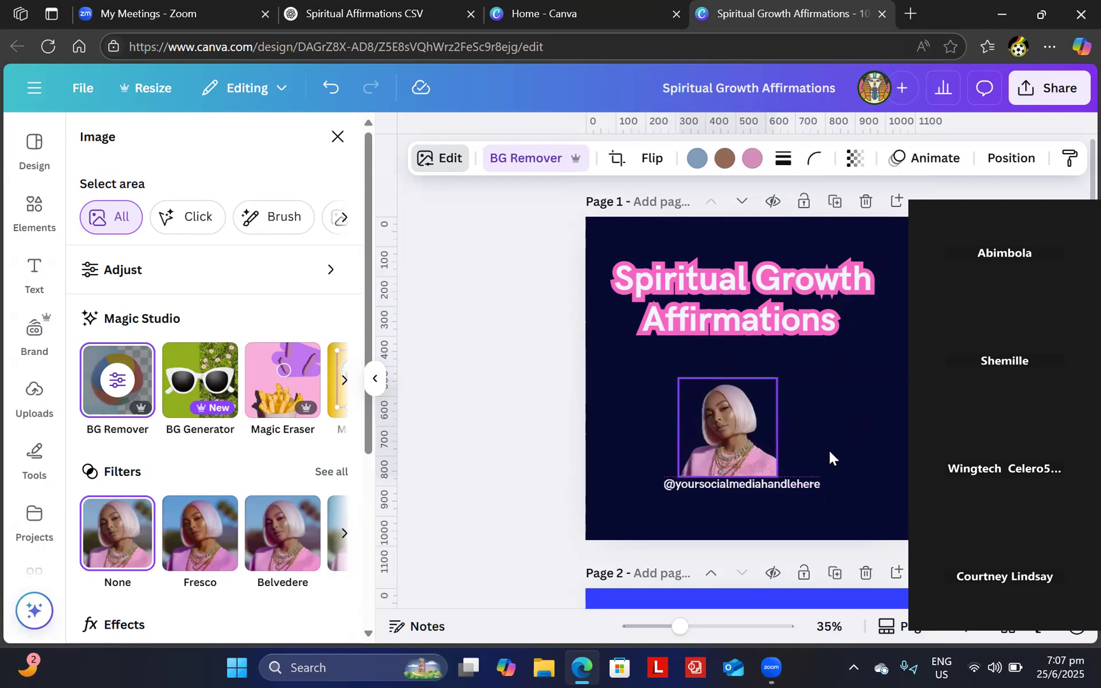
click(548, 535)
scroll(548, 540, down, 5)
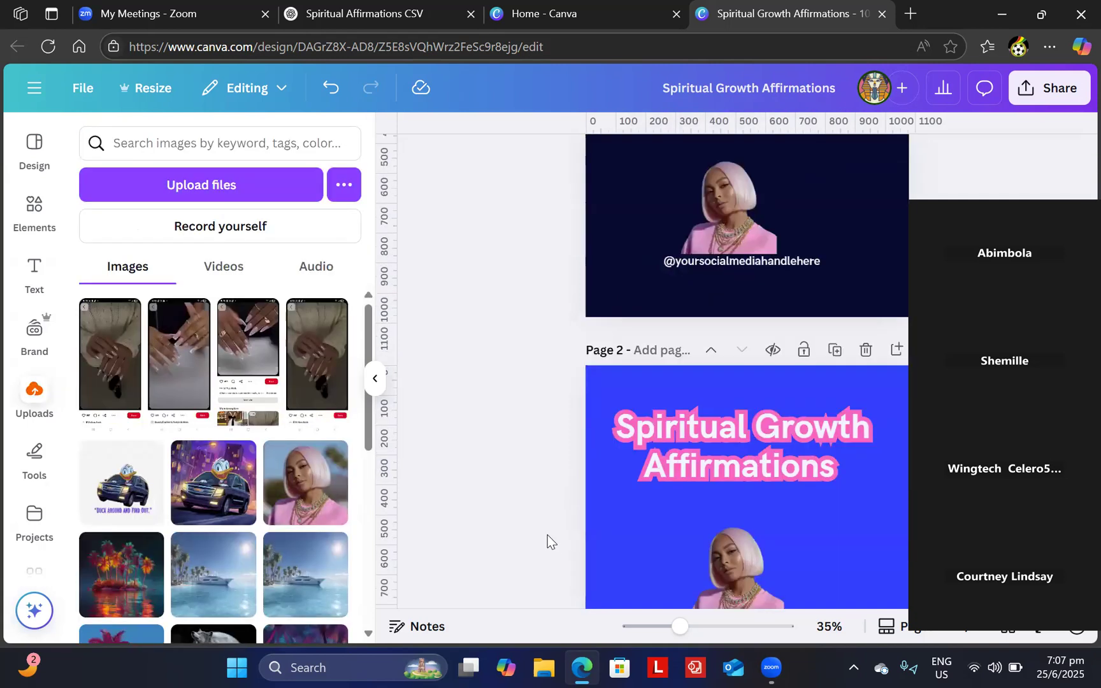
scroll(547, 540, up, 4)
scroll(548, 540, up, 1)
scroll(551, 542, up, 1)
scroll(550, 542, down, 1)
scroll(550, 542, down, 1)
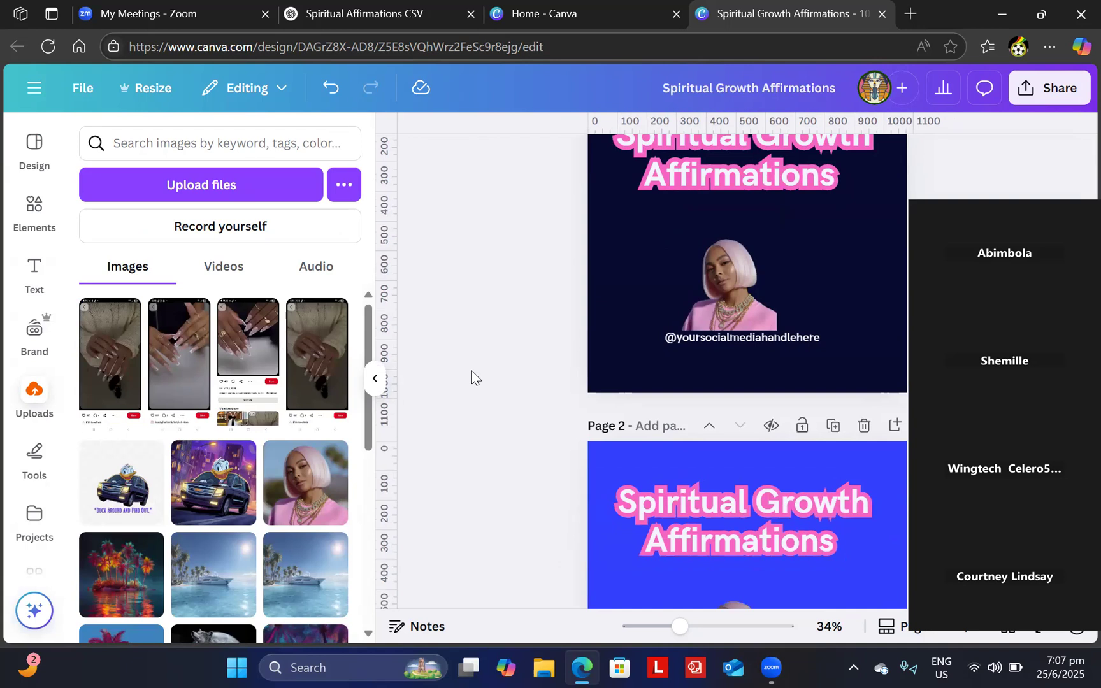
click(328, 17)
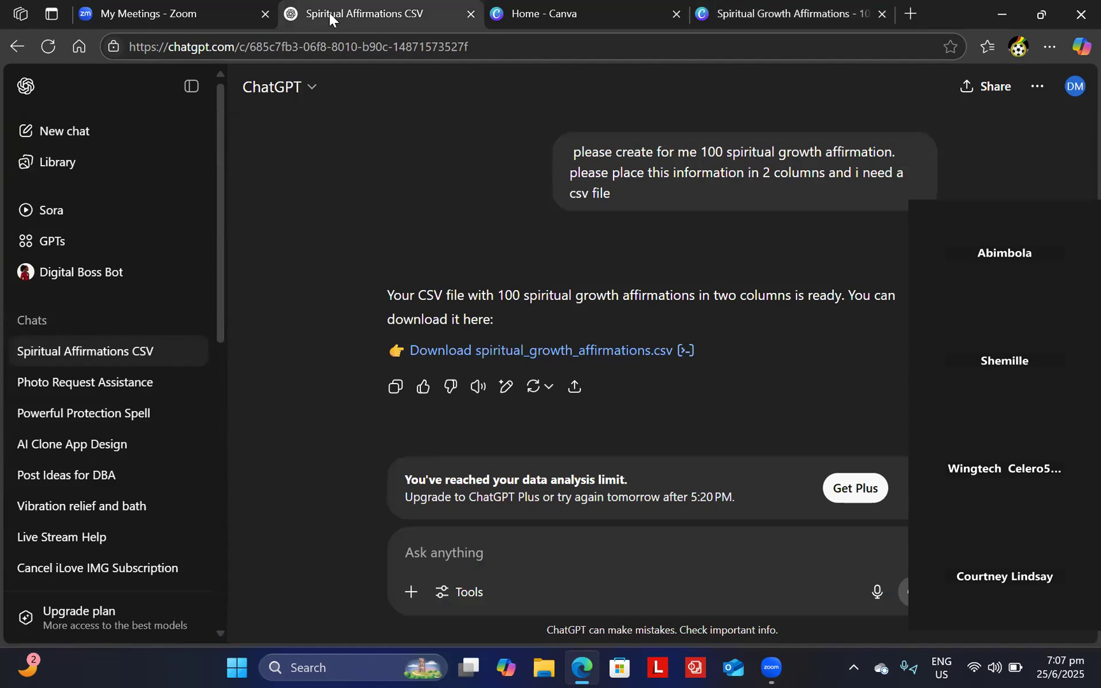
- Download spiritual_growth_affirmations.csv from the ChatGPT chat and open the file
click(579, 350)
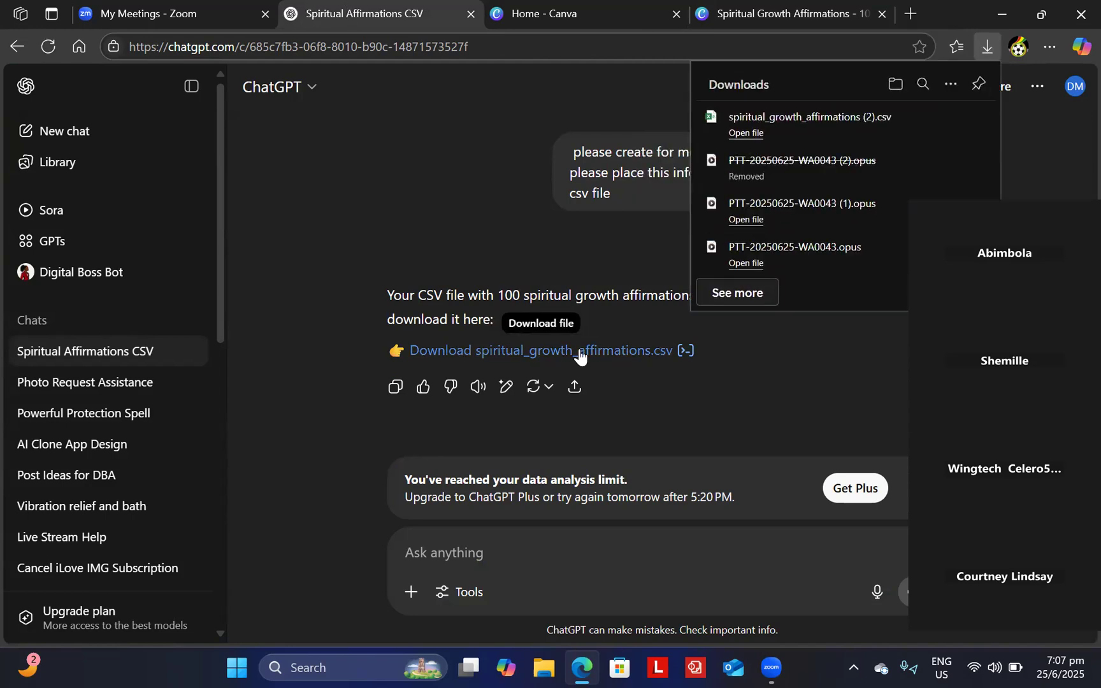
click(727, 143)
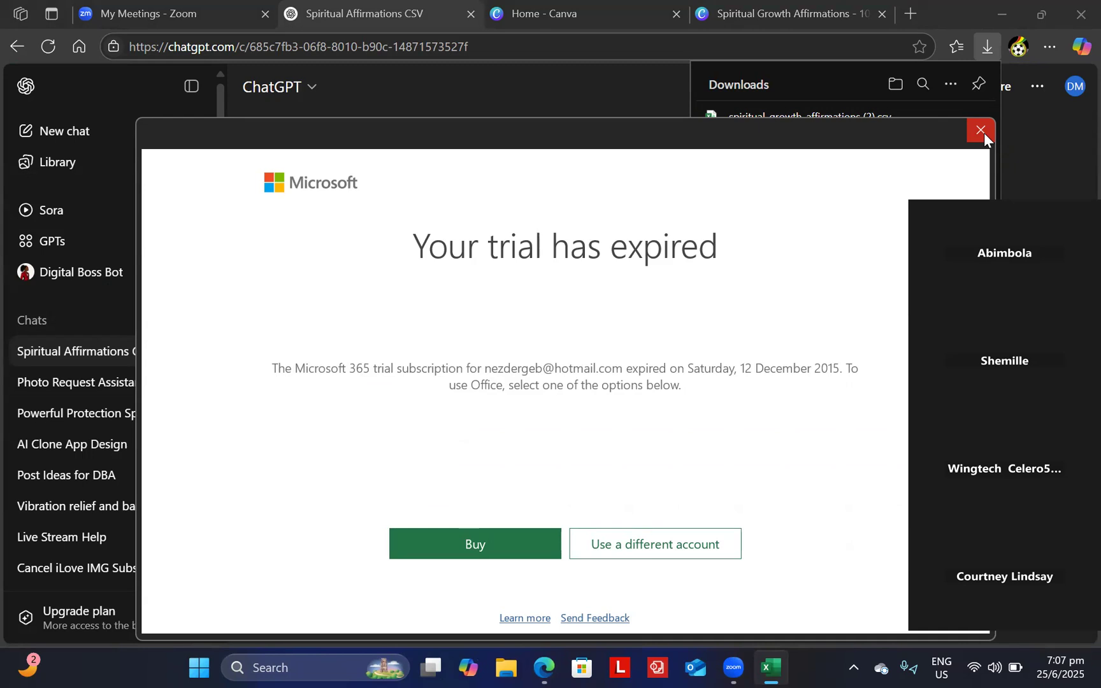
- Check the CSV's affirmation columns A and B in Excel, then close Excel and switch back to Canva
click(984, 133)
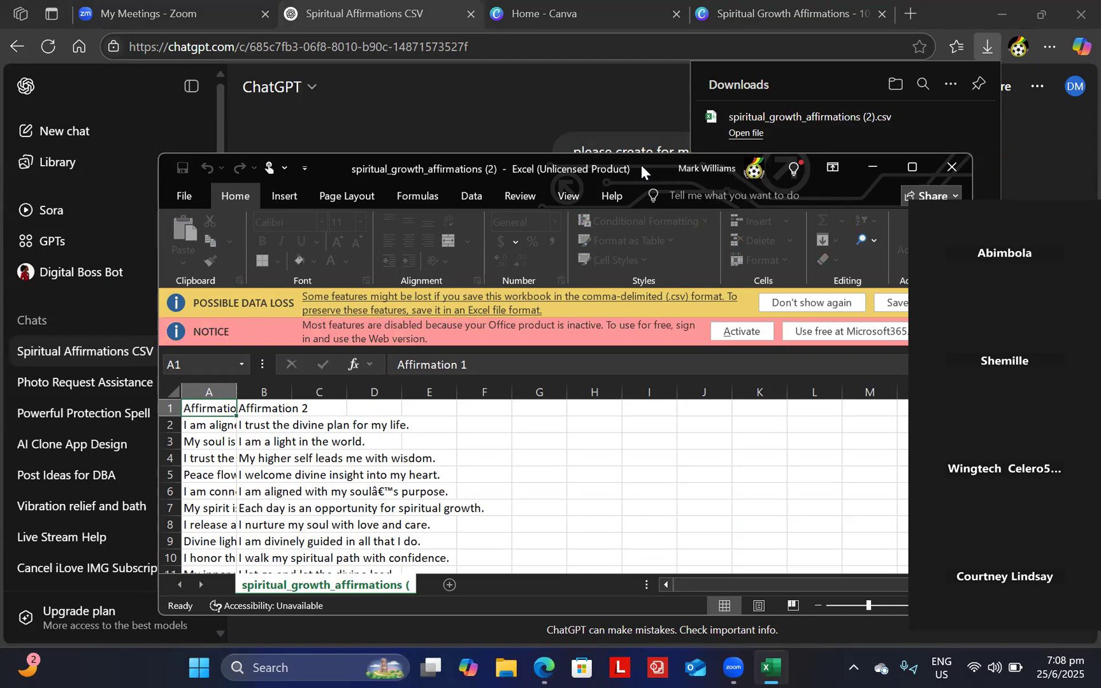
drag(641, 165, 641, 92)
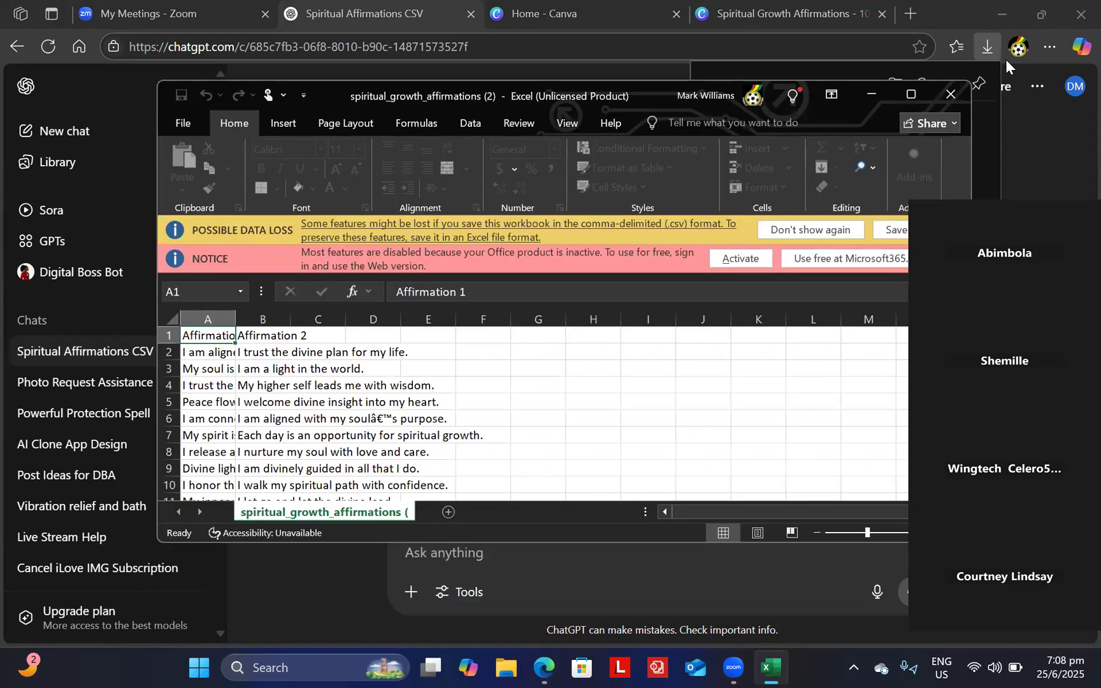
click(954, 95)
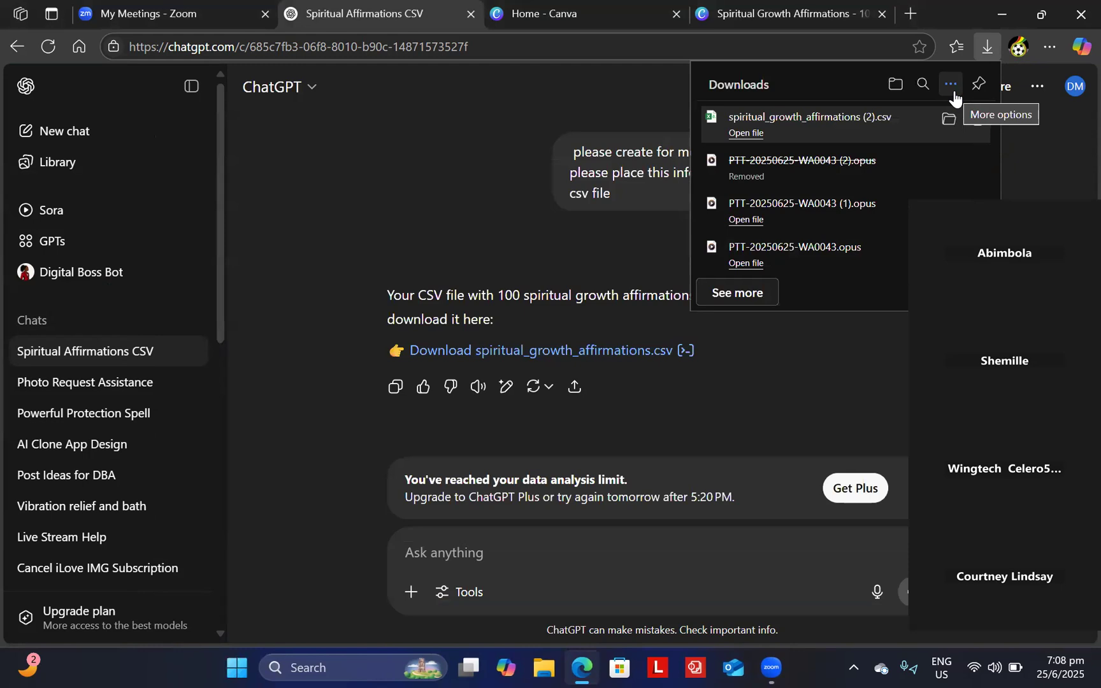
click(751, 15)
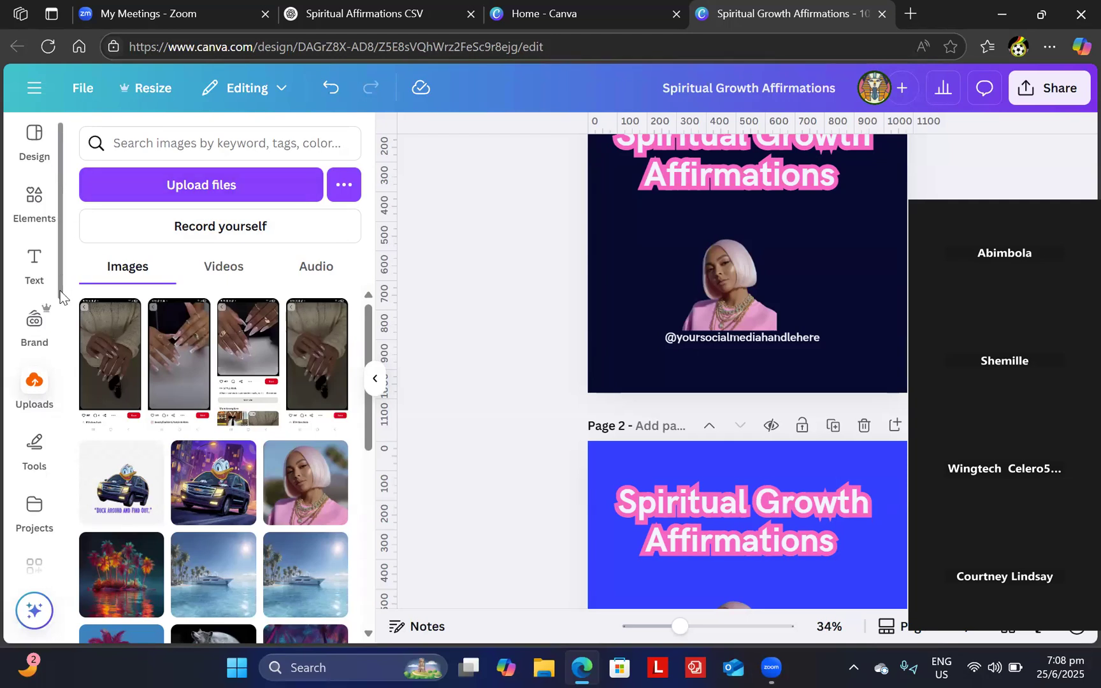
scroll(62, 401, down, 3)
- Search the Canva apps for 'bulk create' and open the Bulk create app
click(34, 423)
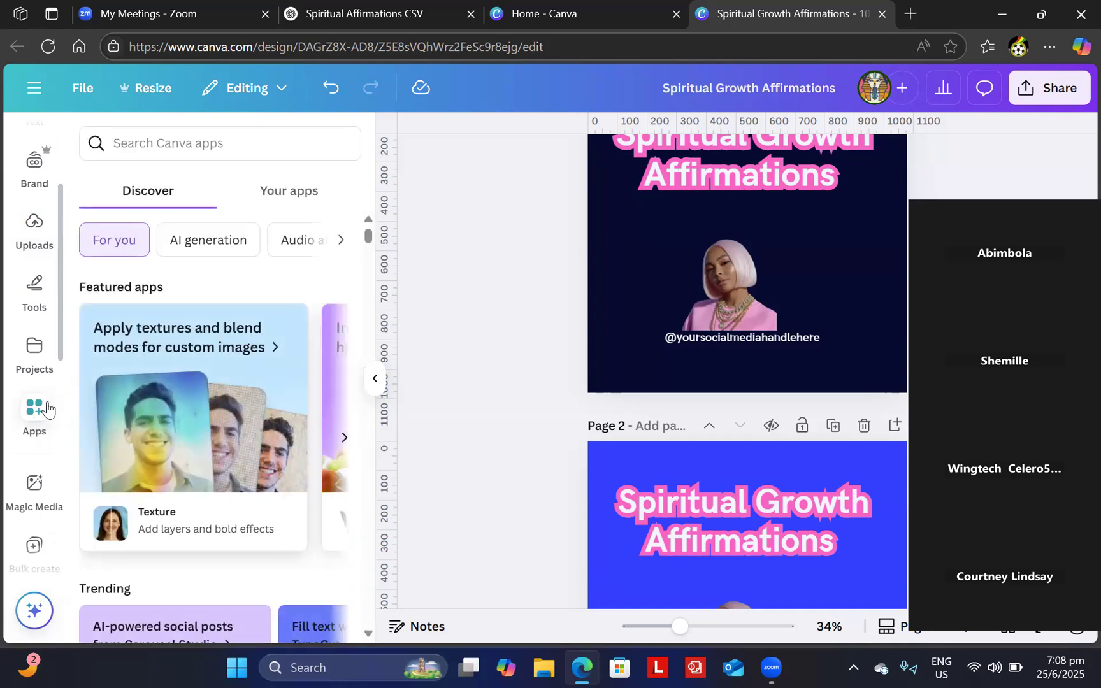
click(192, 146)
text(bulk cr)
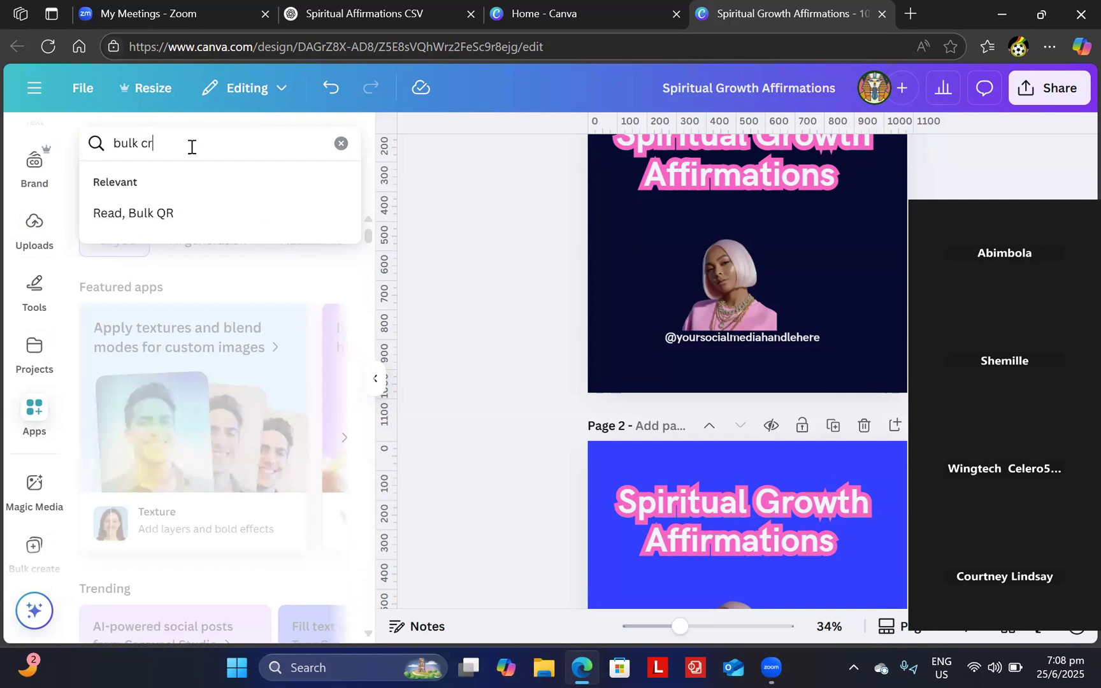
text(eate)
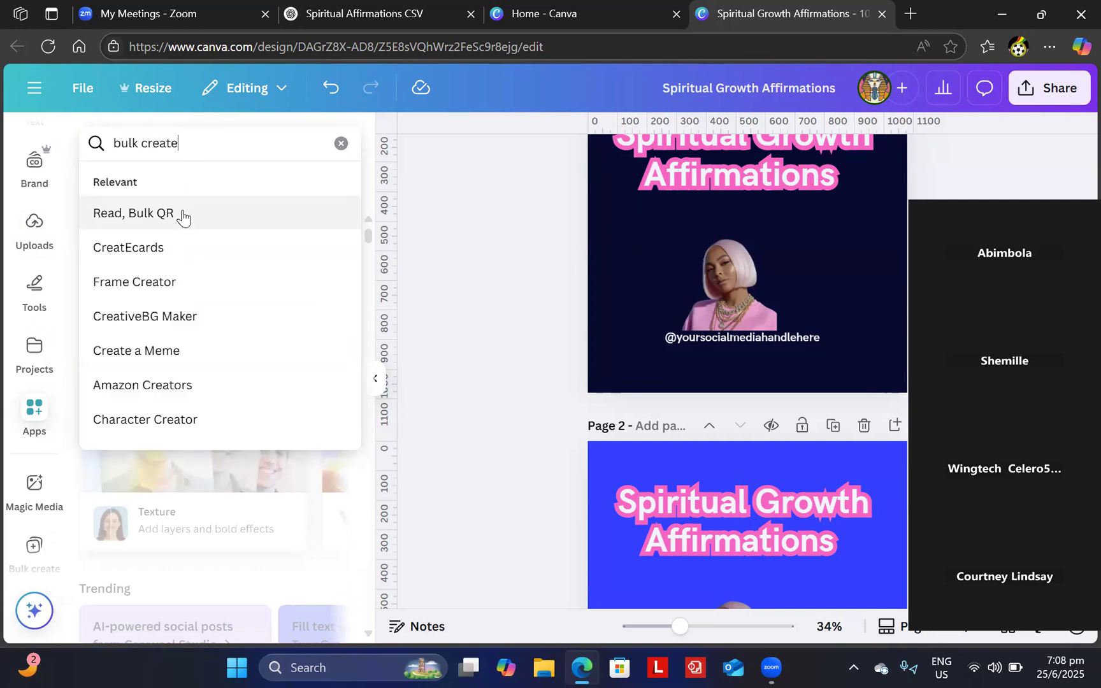
key(Return)
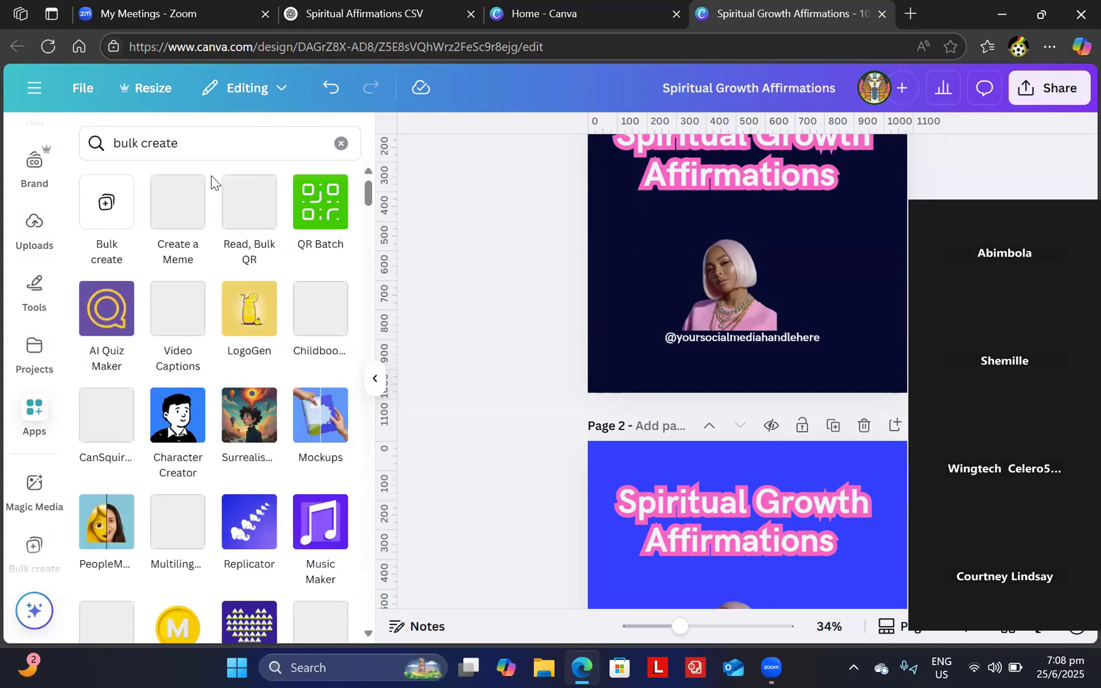
click(104, 217)
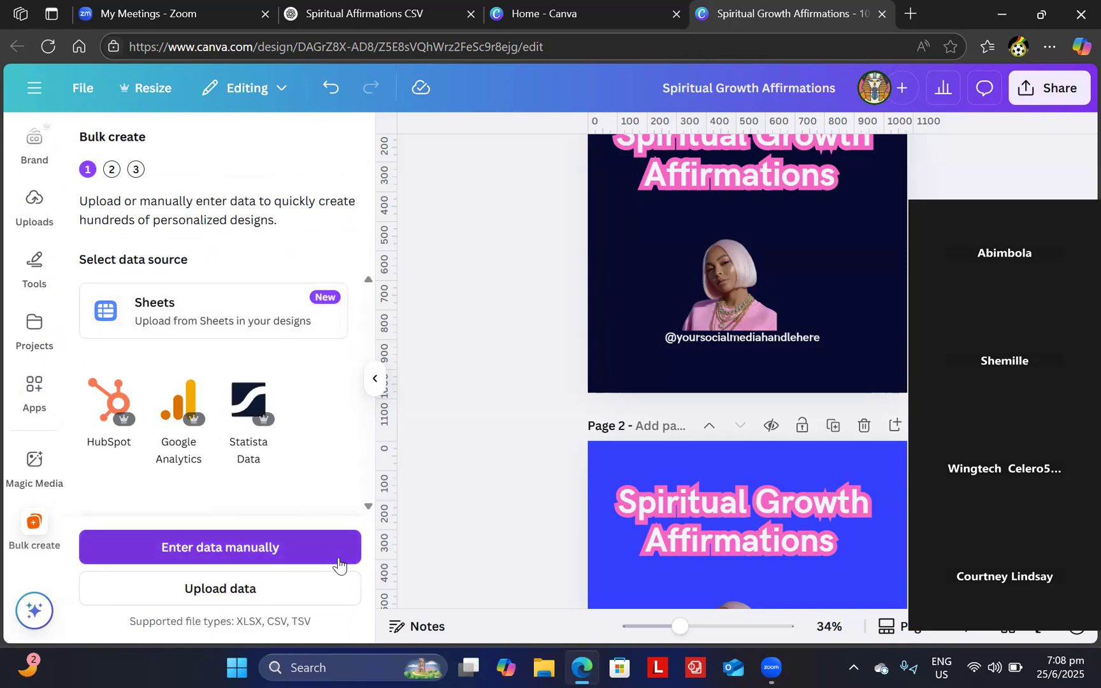
- Upload the spiritual_growth_affirmations (2) CSV as the Bulk create data source
click(258, 602)
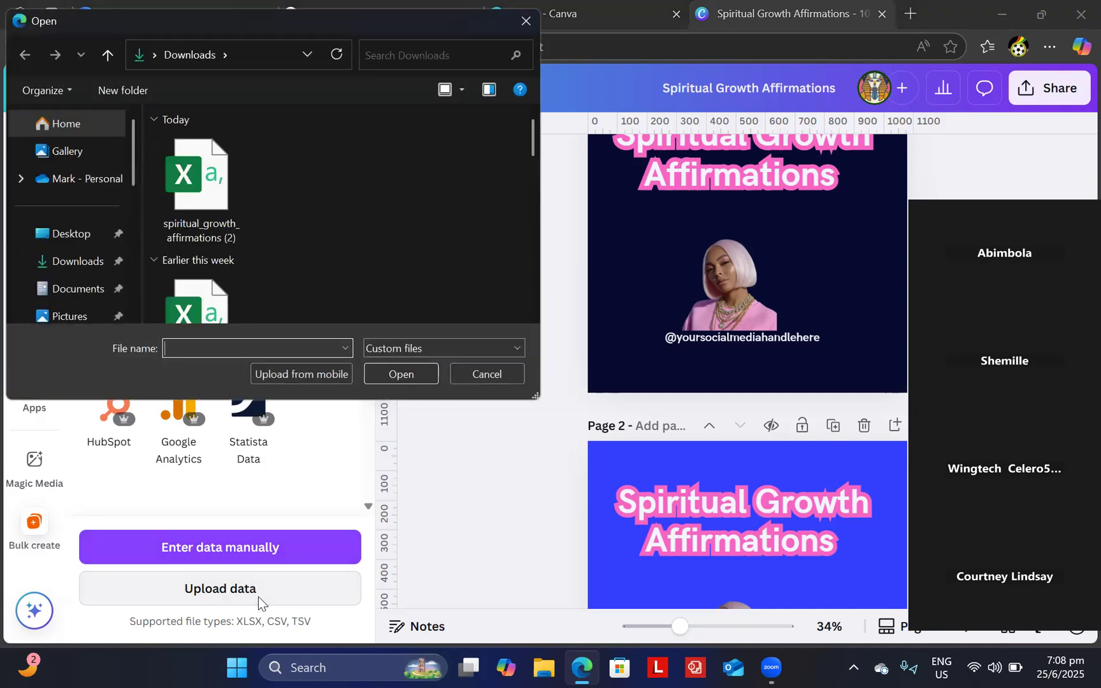
click(195, 159)
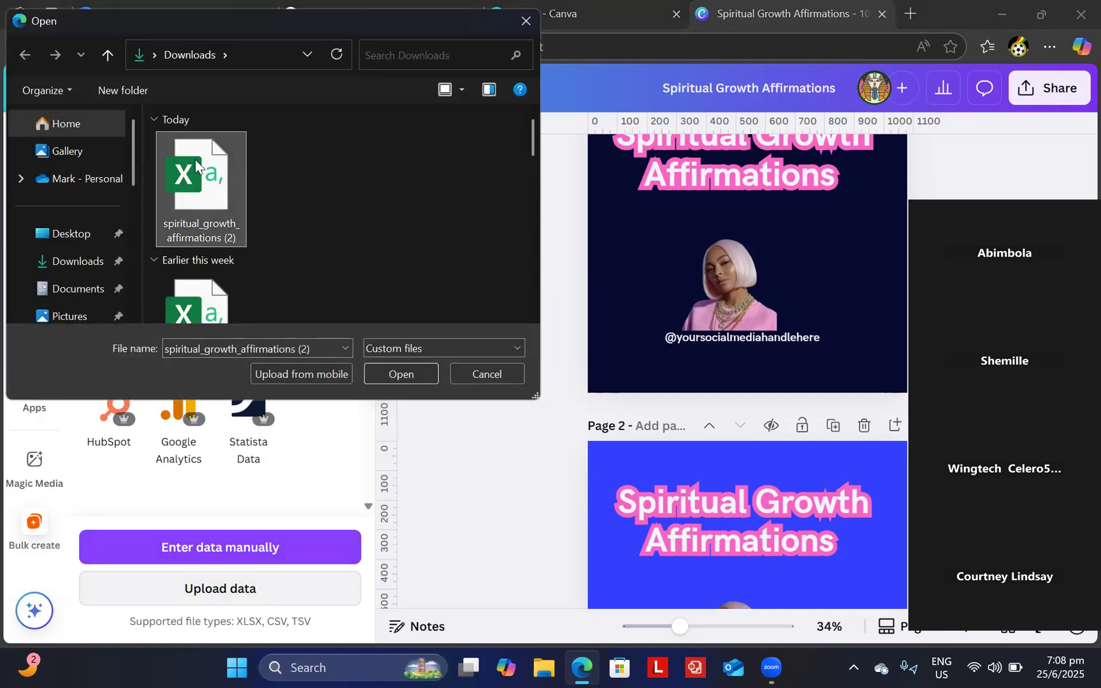
click(405, 376)
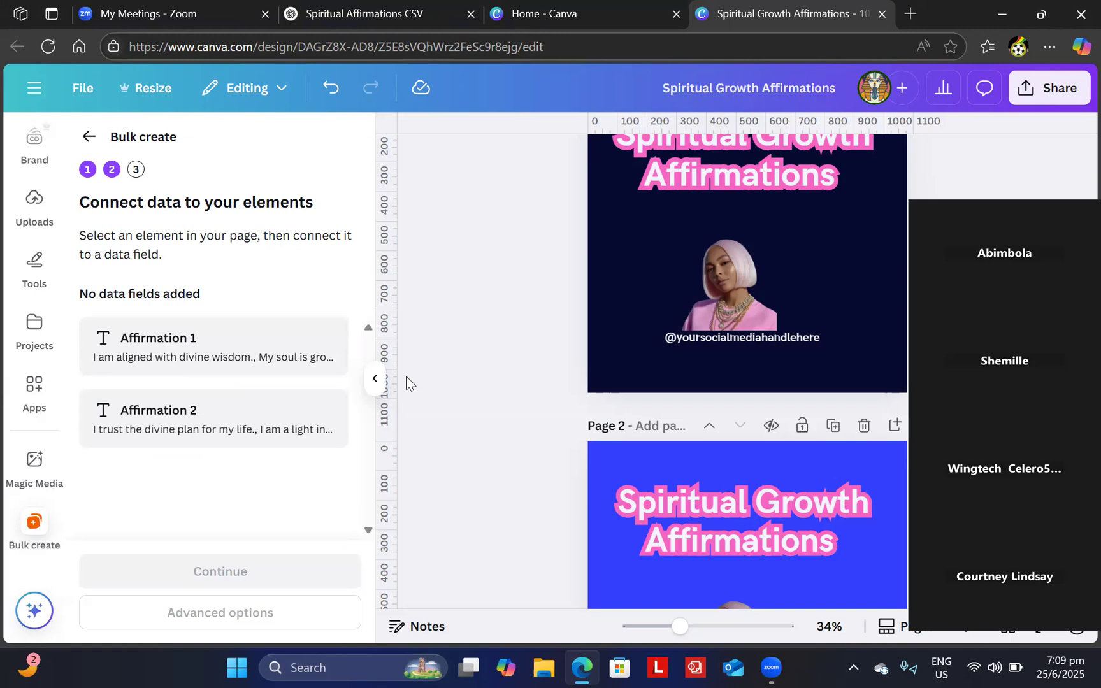
- Connect Page 1's 'Spiritual Growth Affirmations' title to the Affirmation 1 field and continue
scroll(406, 382, up, 1)
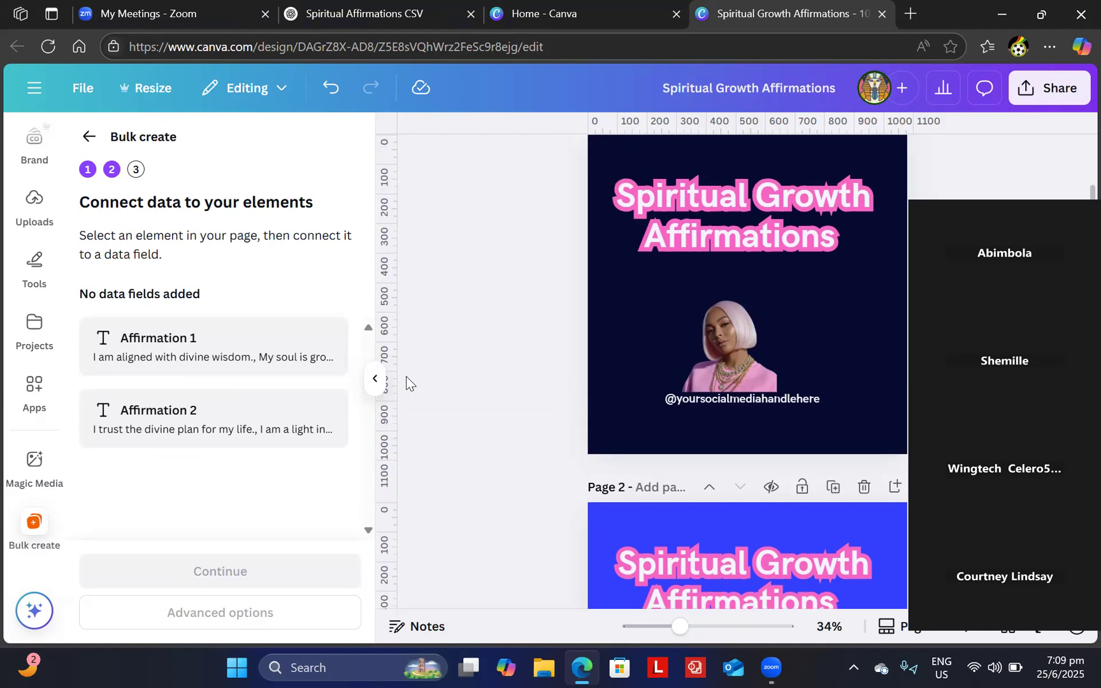
click(762, 203)
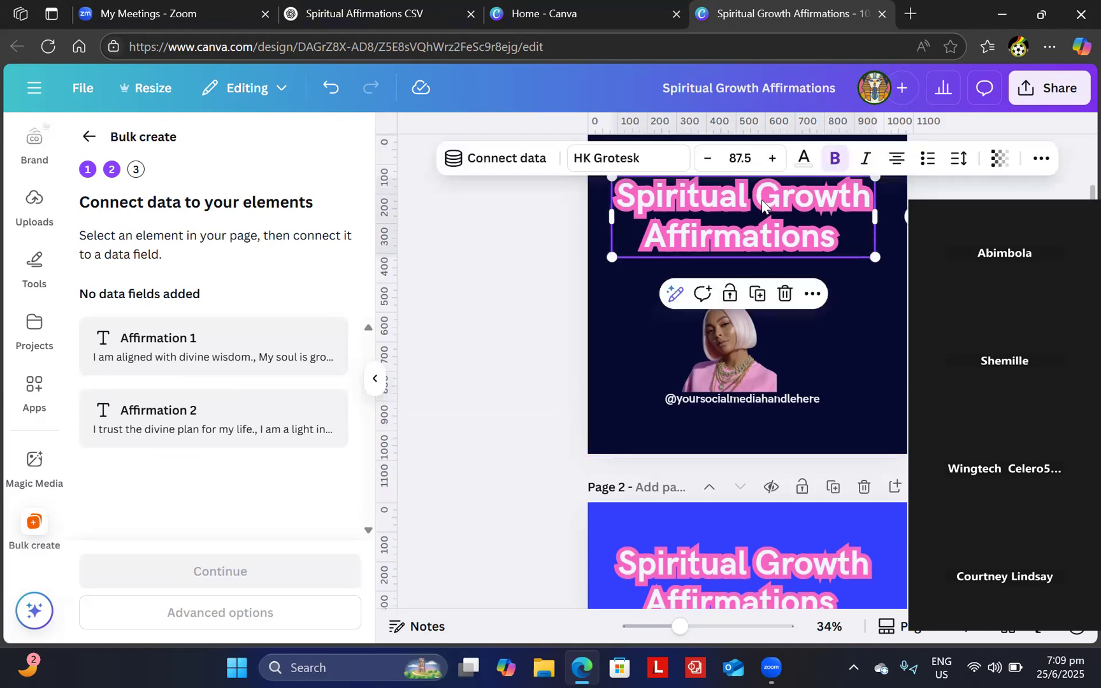
click(506, 158)
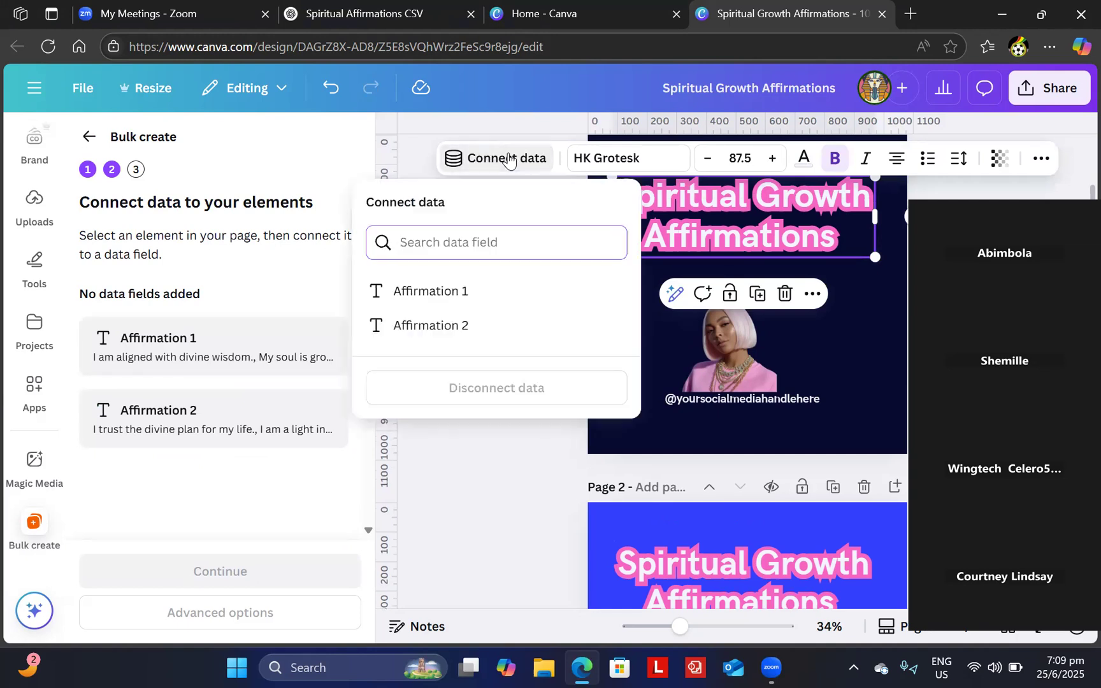
click(464, 291)
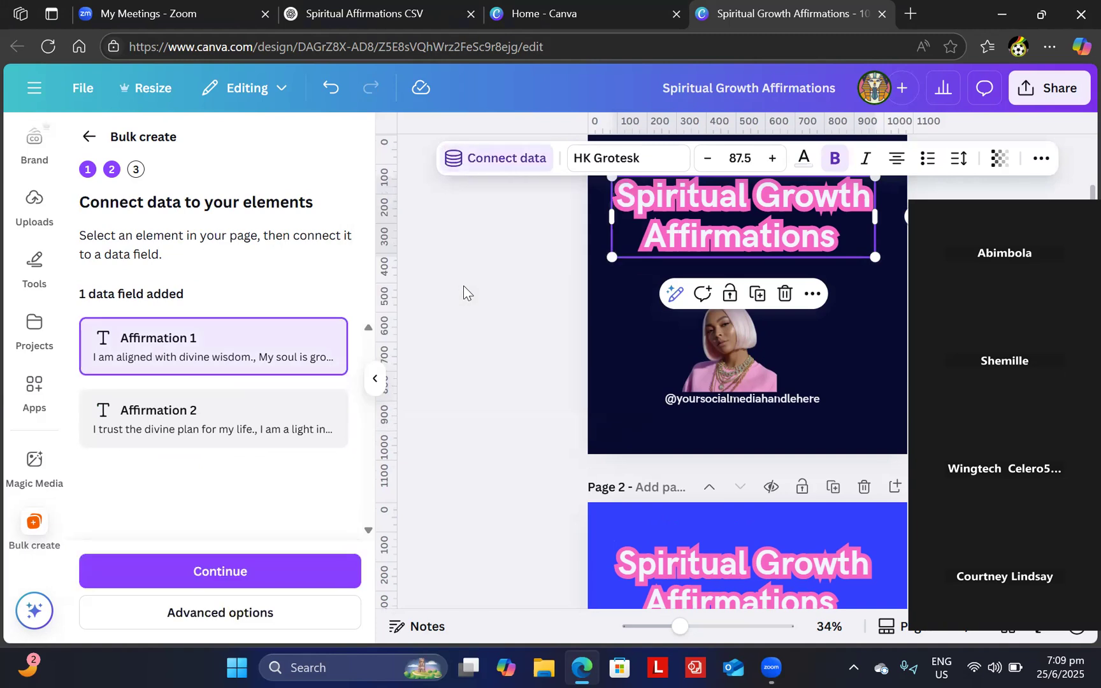
click(260, 573)
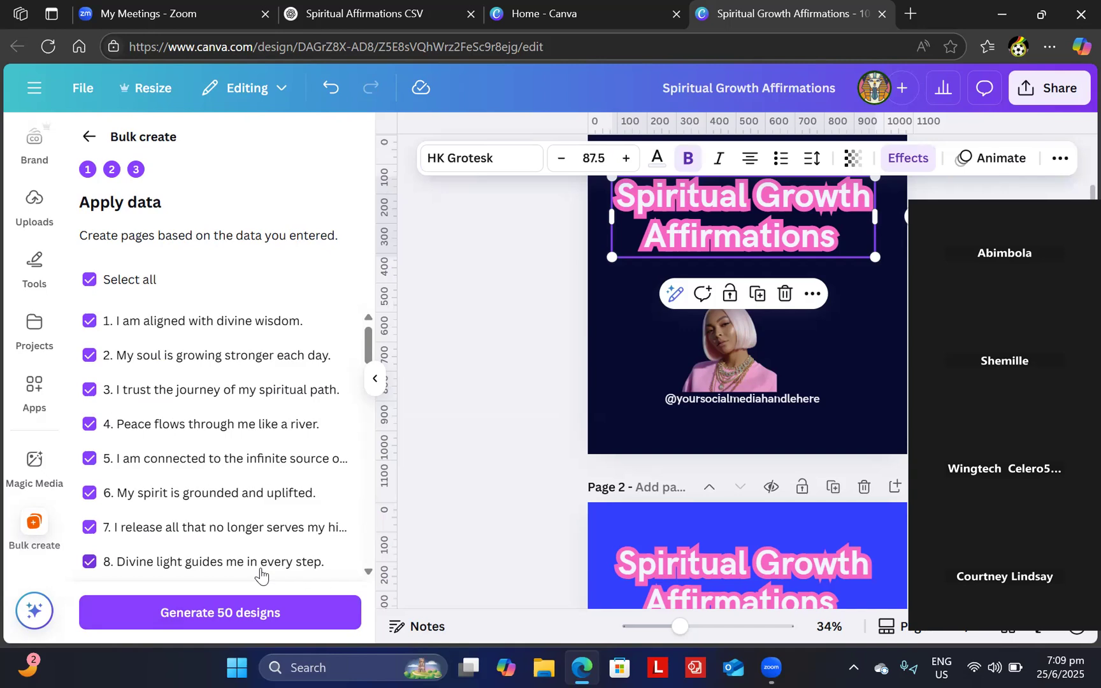
- Generate the 50 designs, then select the Page 2 title text box
click(247, 613)
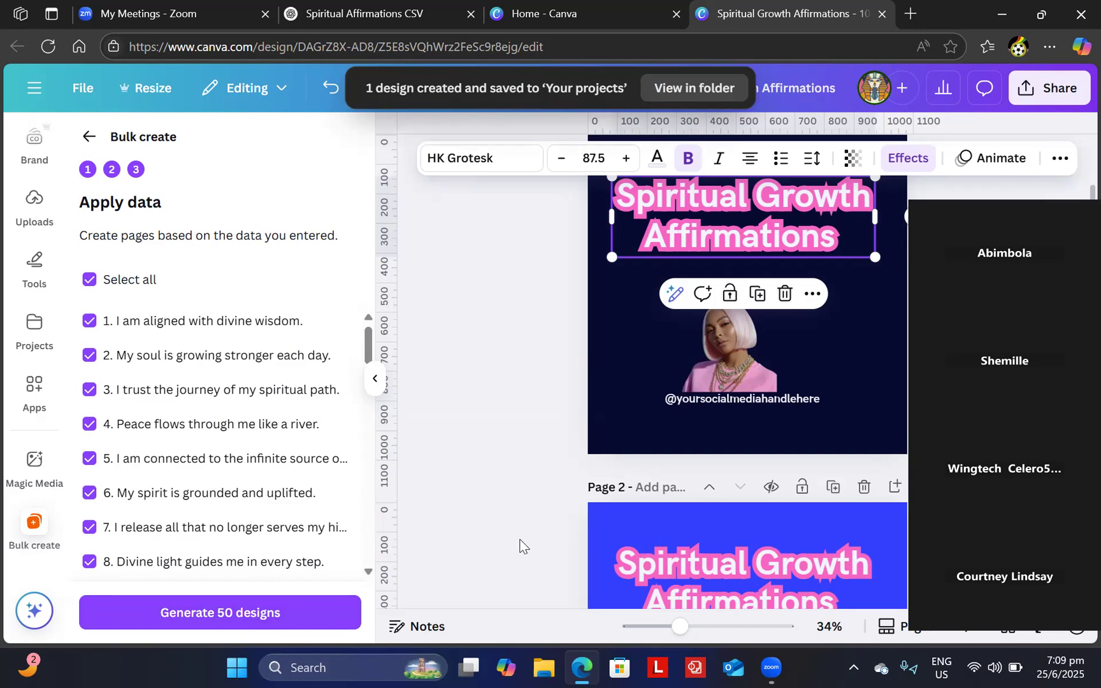
scroll(519, 546, down, 2)
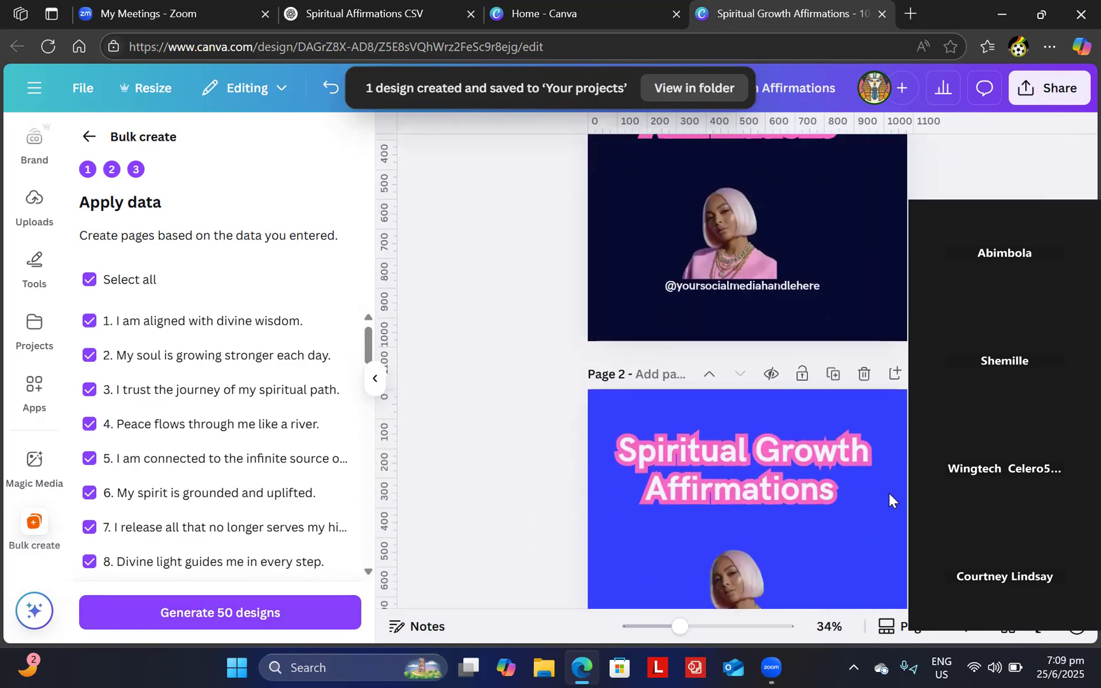
click(779, 476)
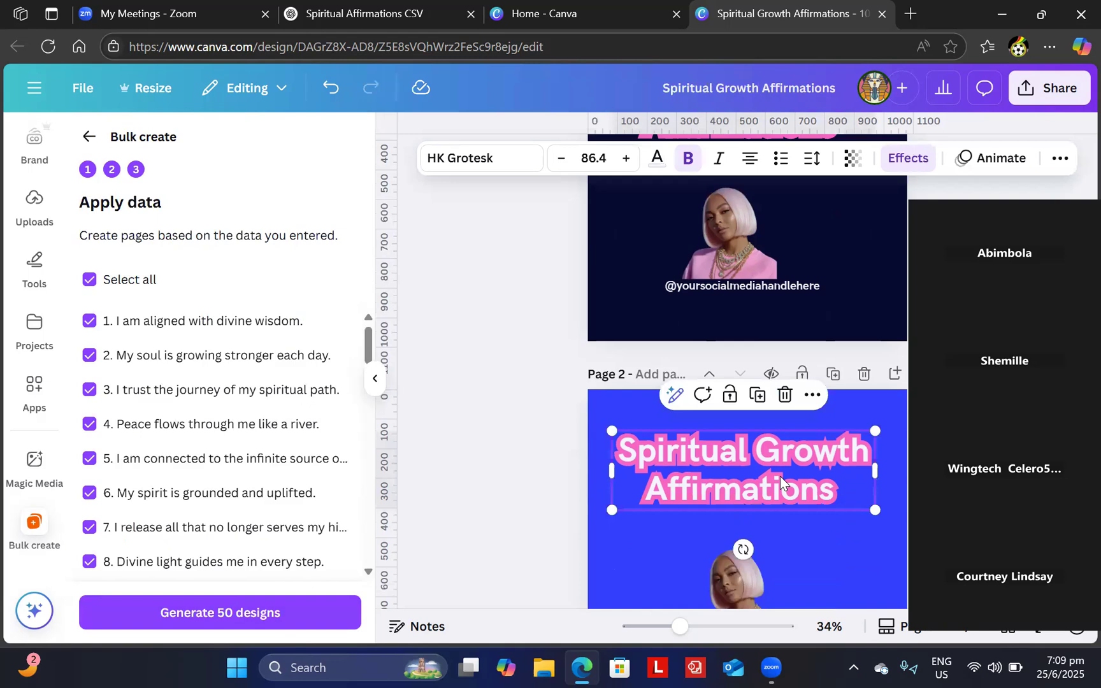
double_click(719, 459)
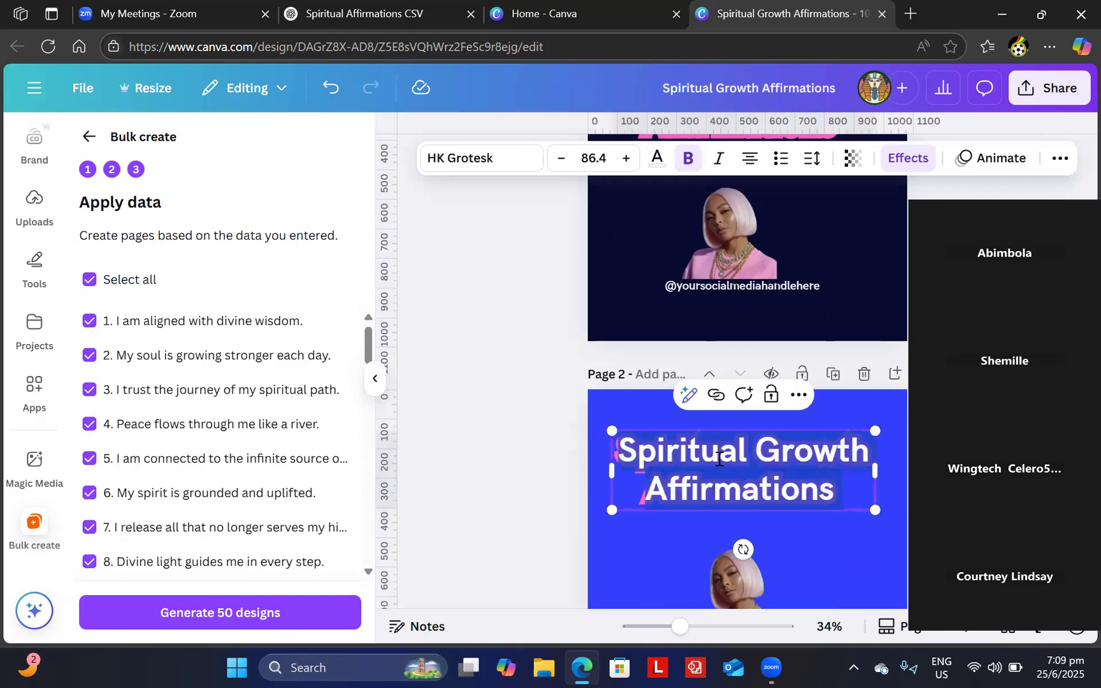
click(647, 576)
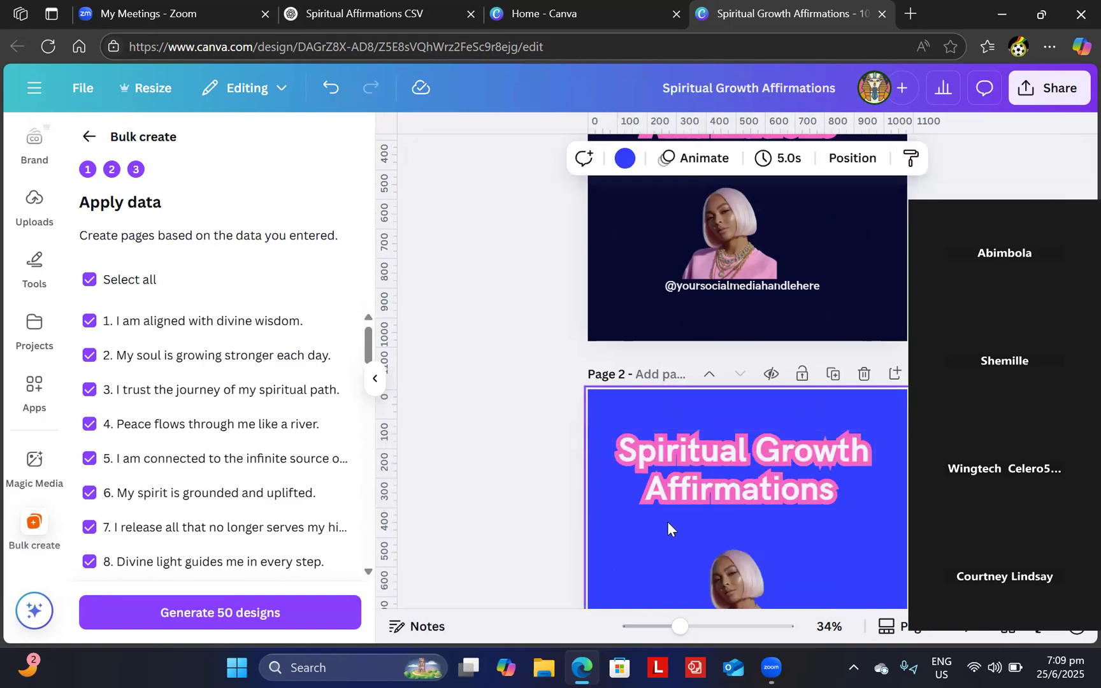
click(705, 481)
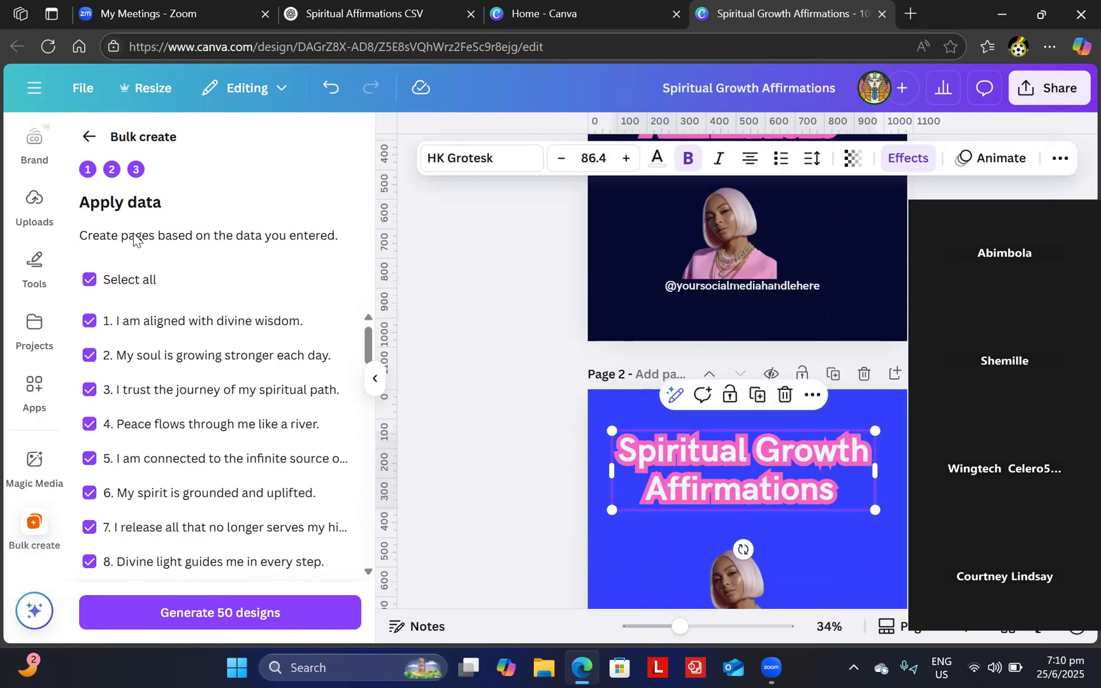
- Go back, connect Page 2's title to Affirmation 2, and generate the 50 designs again
click(87, 136)
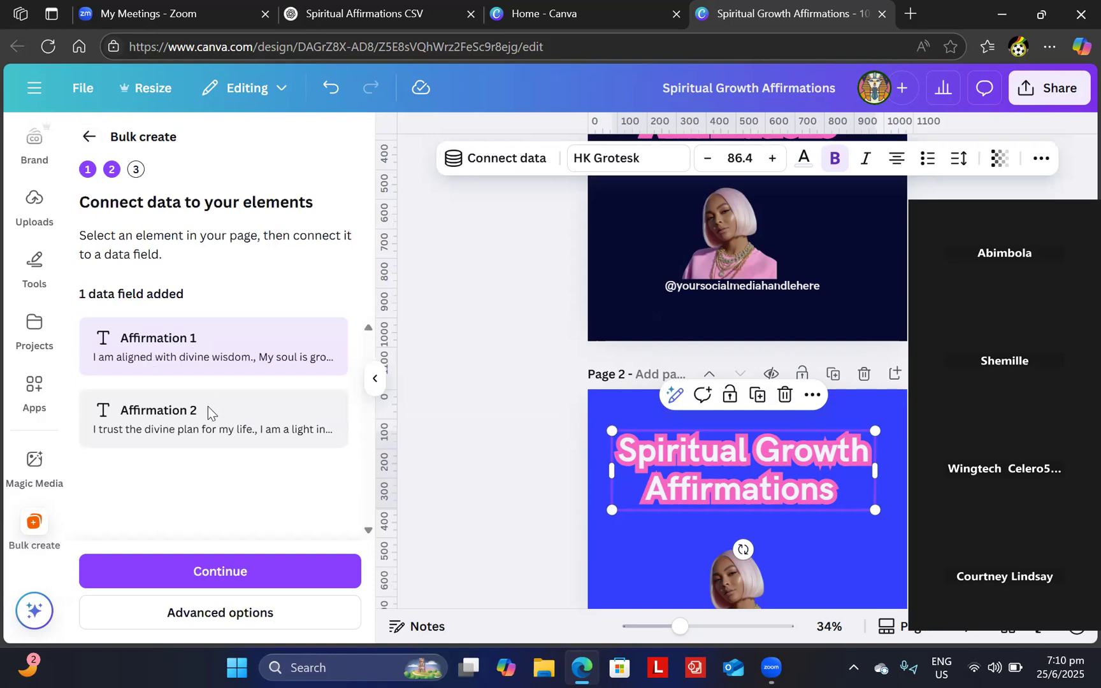
click(538, 161)
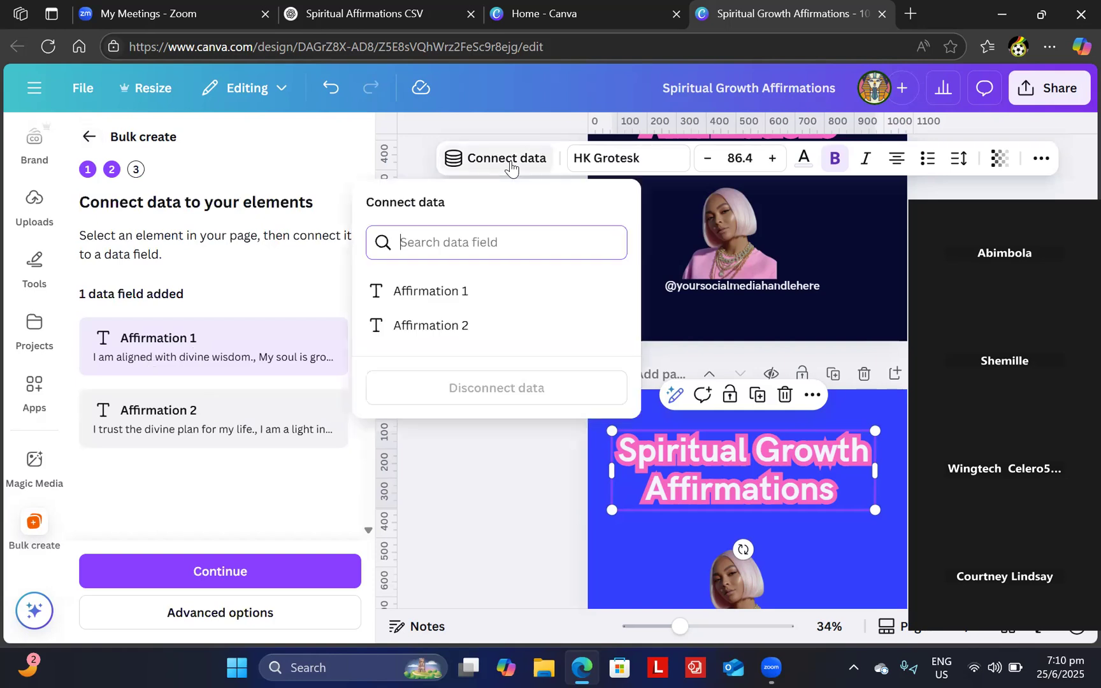
click(439, 326)
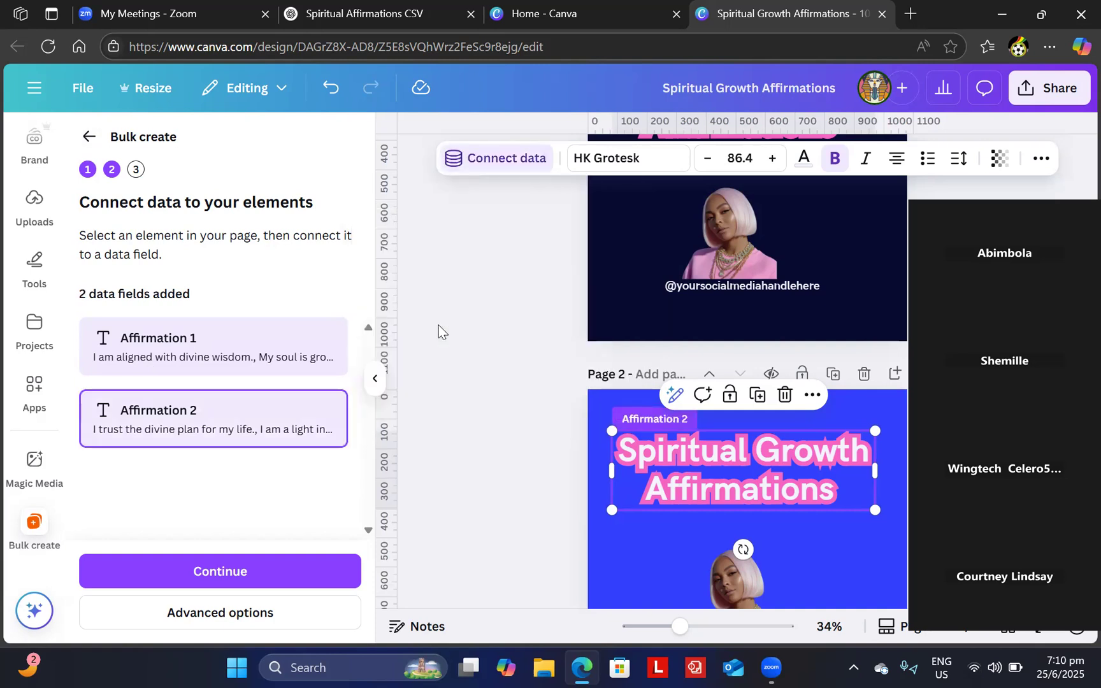
click(280, 587)
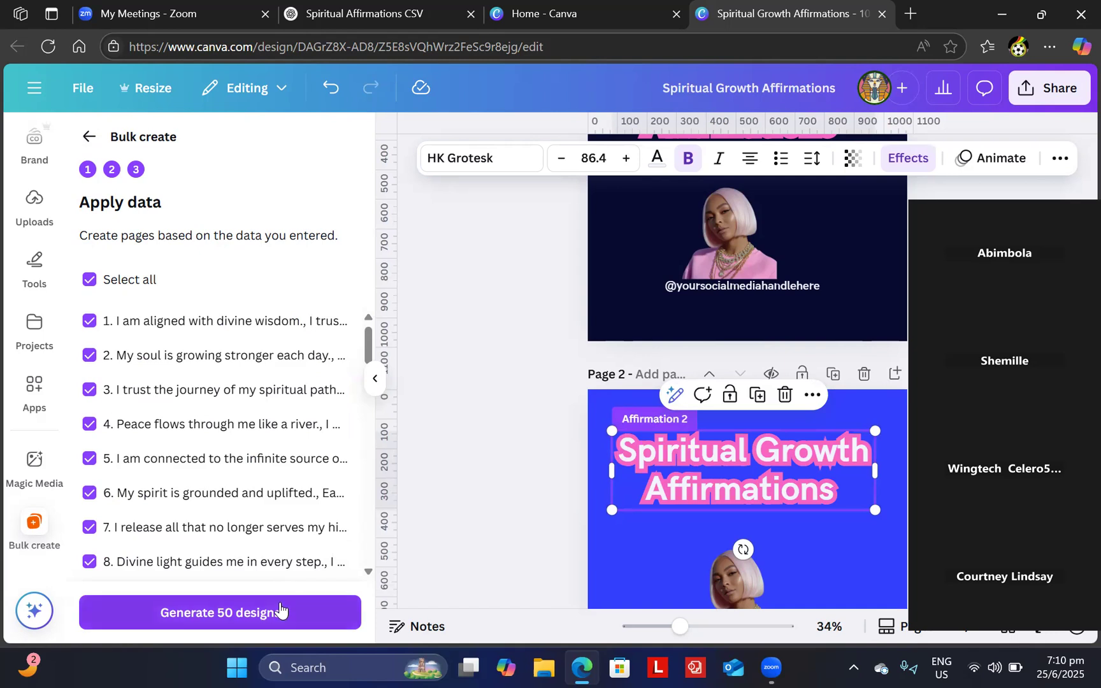
click(278, 614)
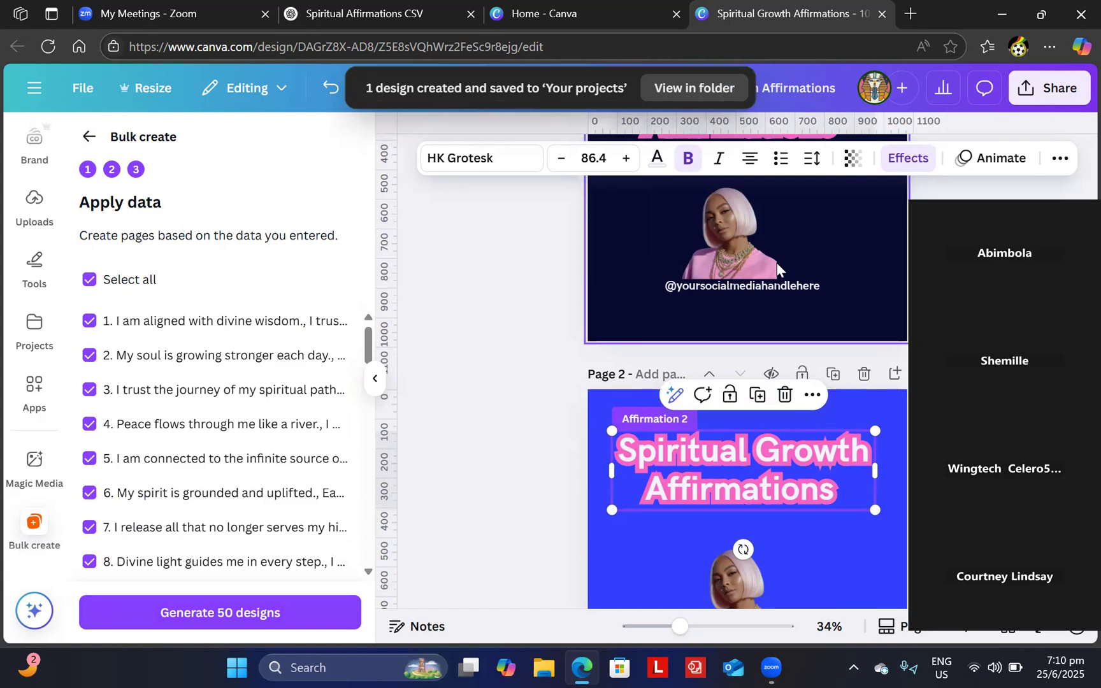
- Download pages 1–2 as PNG, saving Spiritual Growth Affirmations.zip
click(1068, 97)
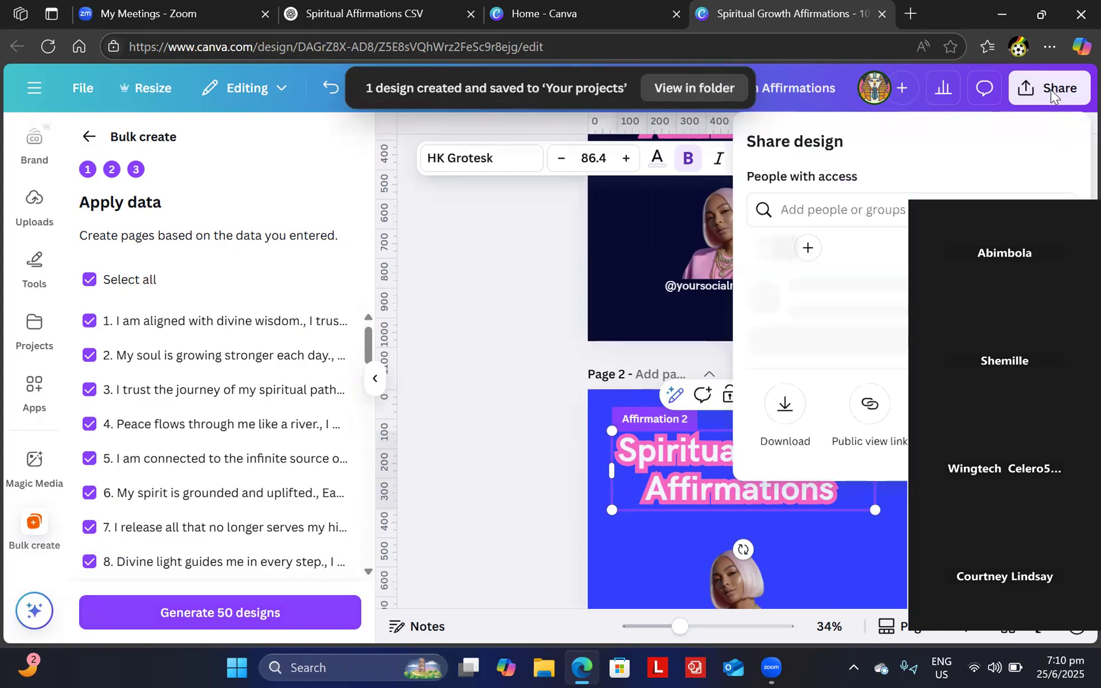
click(784, 444)
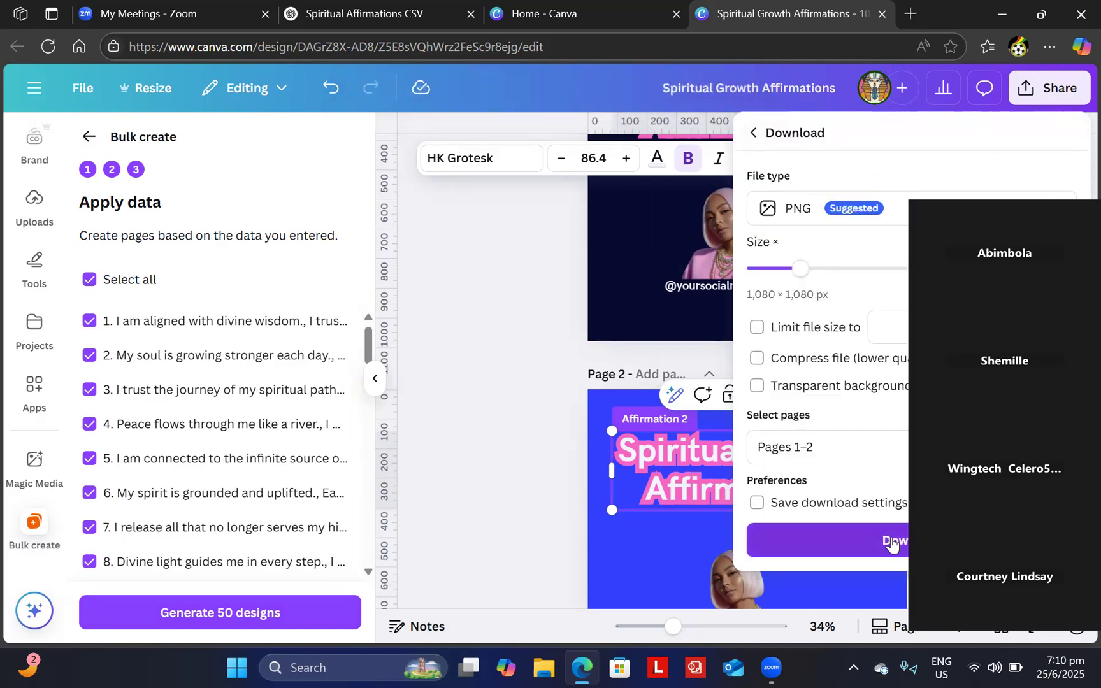
click(891, 541)
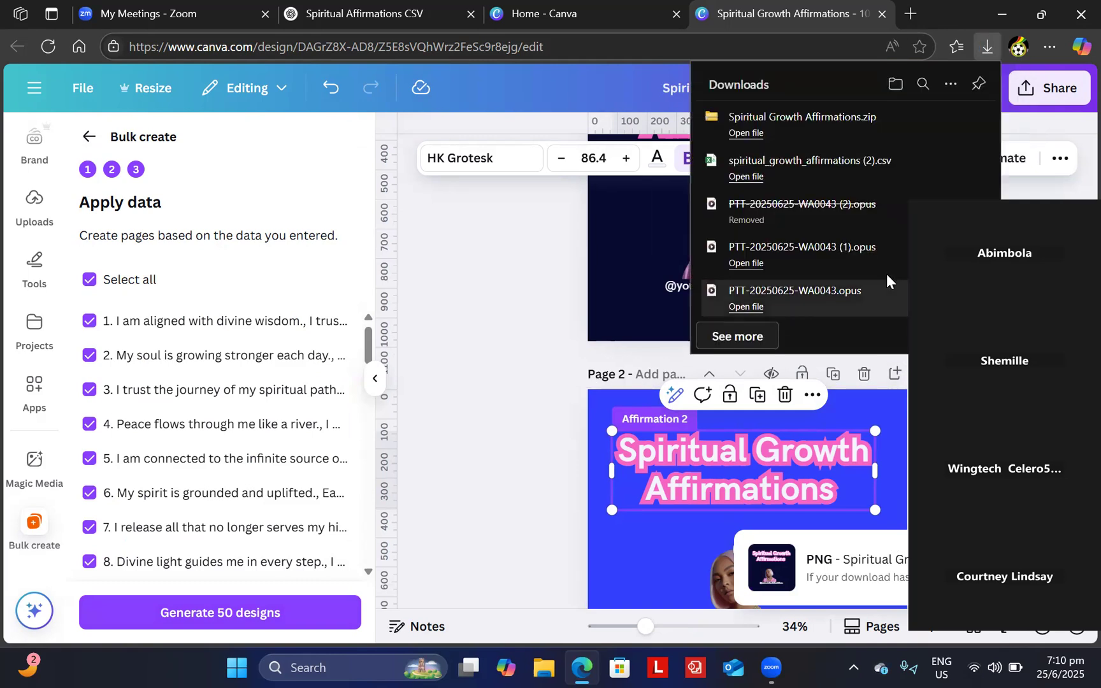
click(507, 266)
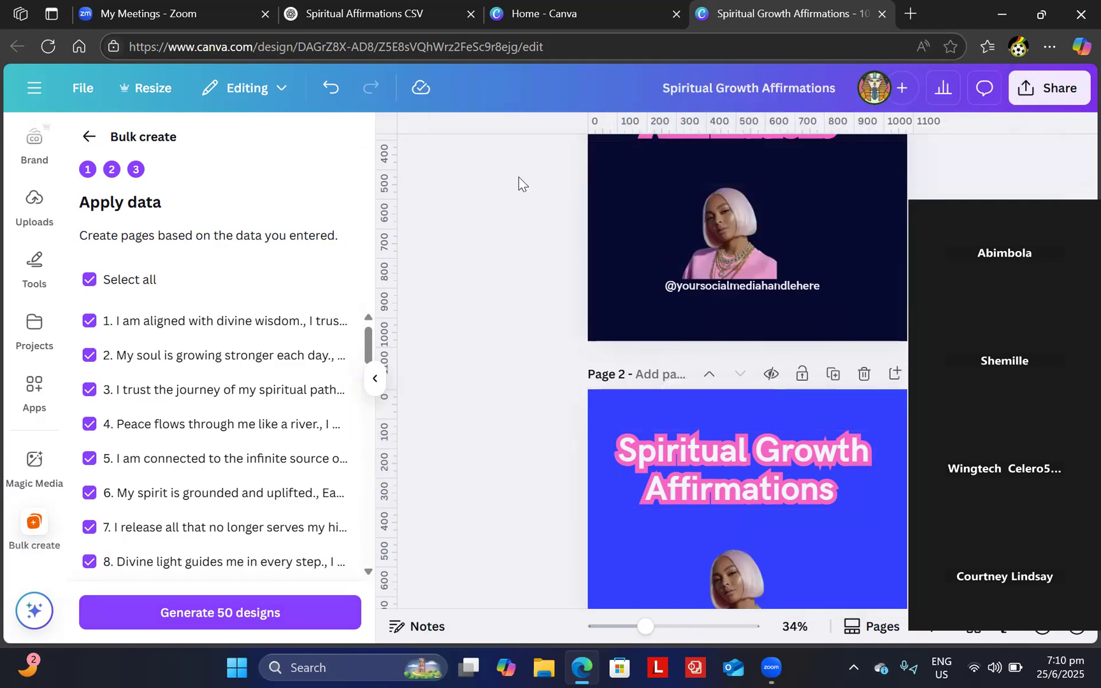
- From Canva Home, close the original design tab and open the (Bulk 1) Spiritual Growth Affirmations design
click(618, 12)
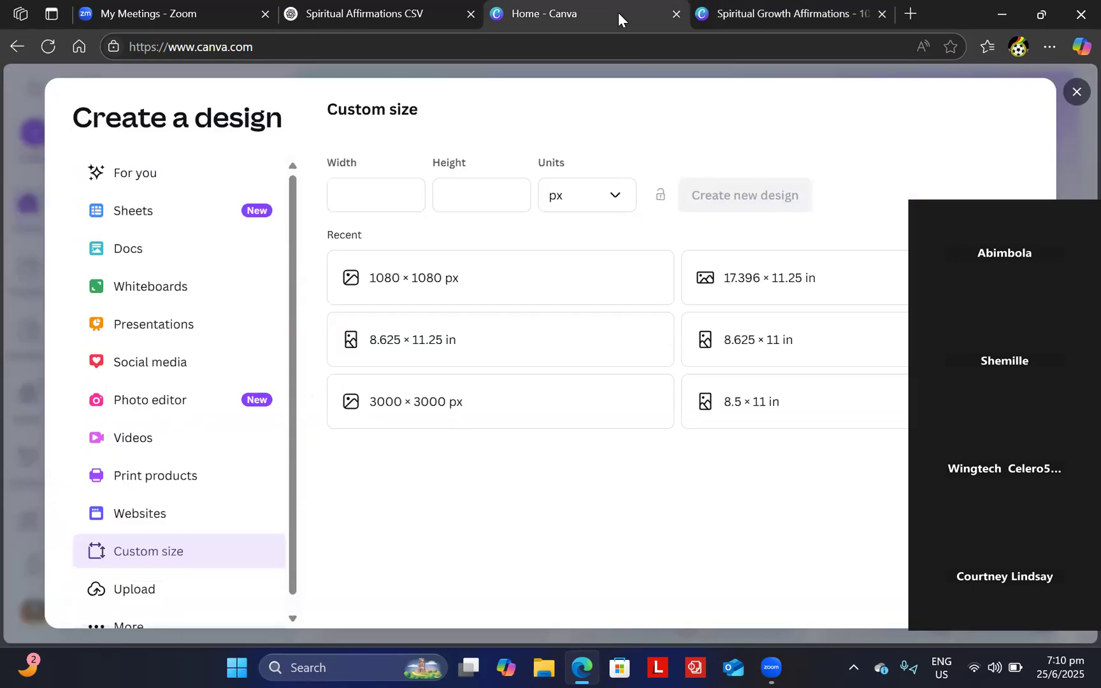
click(1077, 93)
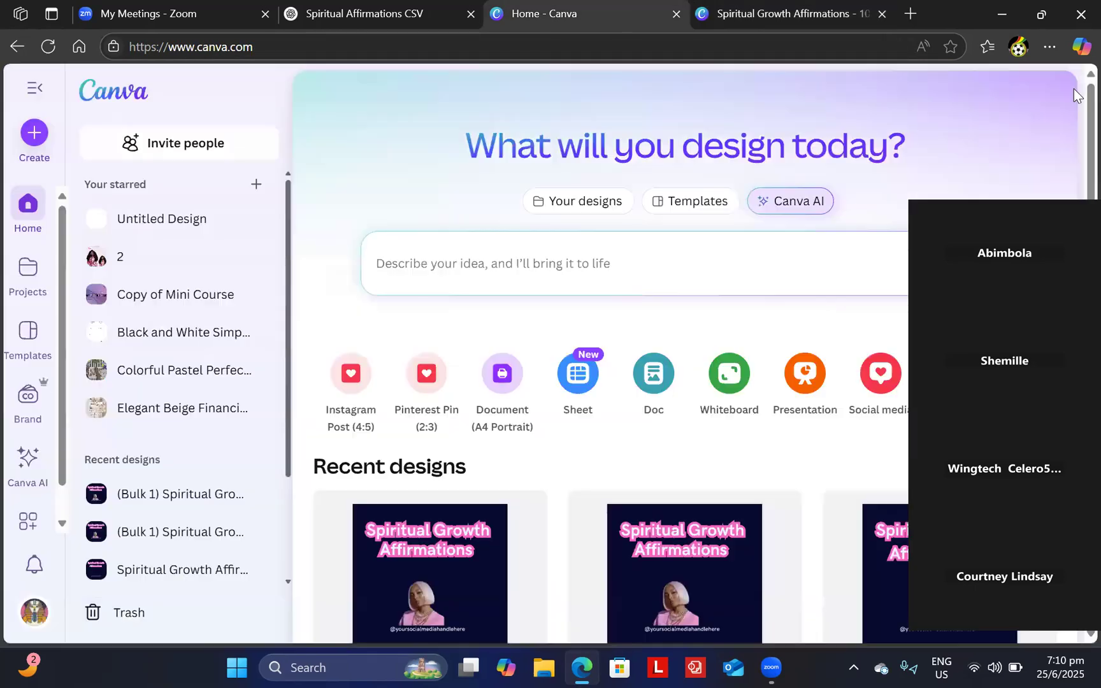
click(882, 14)
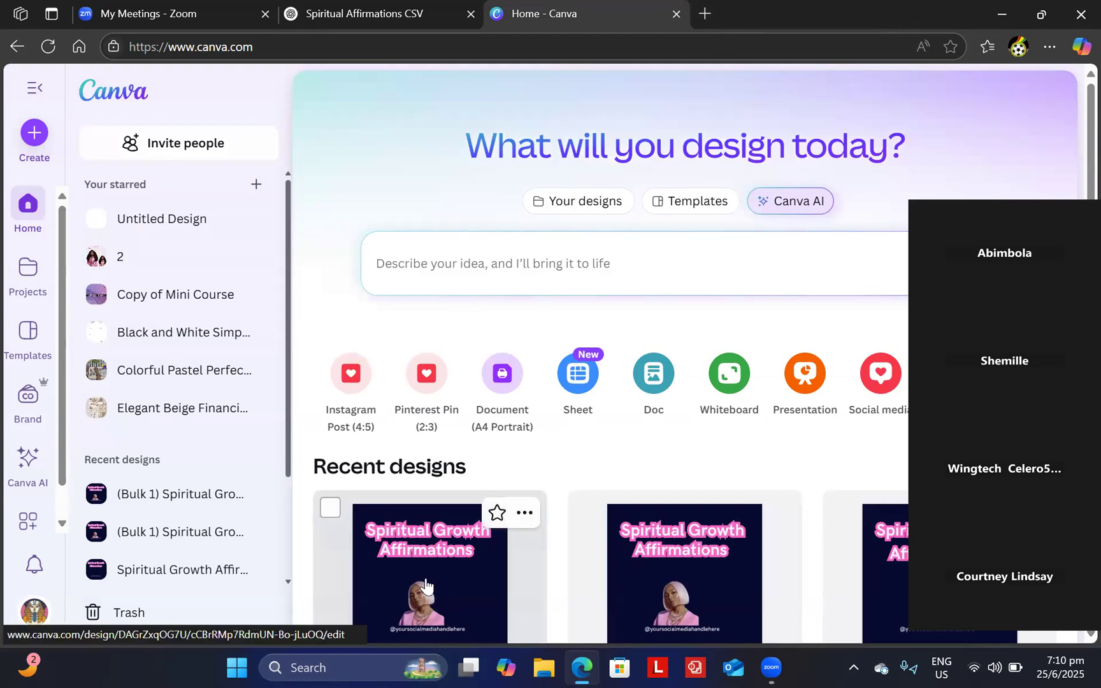
click(426, 580)
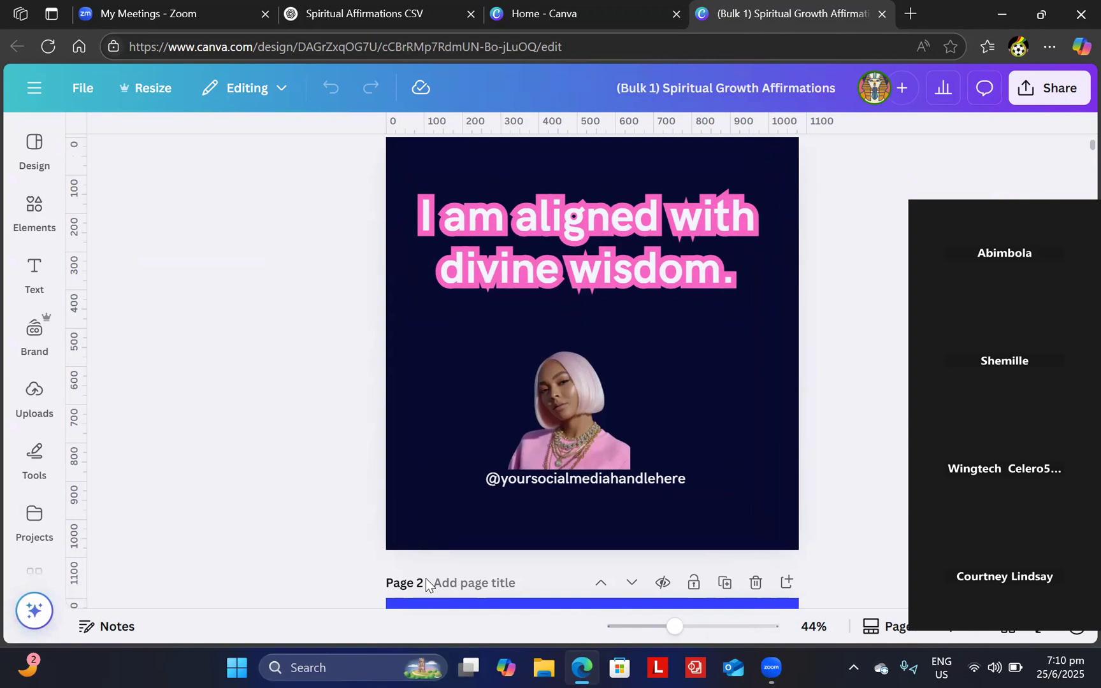
- Scroll through the (Bulk 1) design from Page 1 to Page 8, checking each page's affirmation
scroll(426, 583, down, 1)
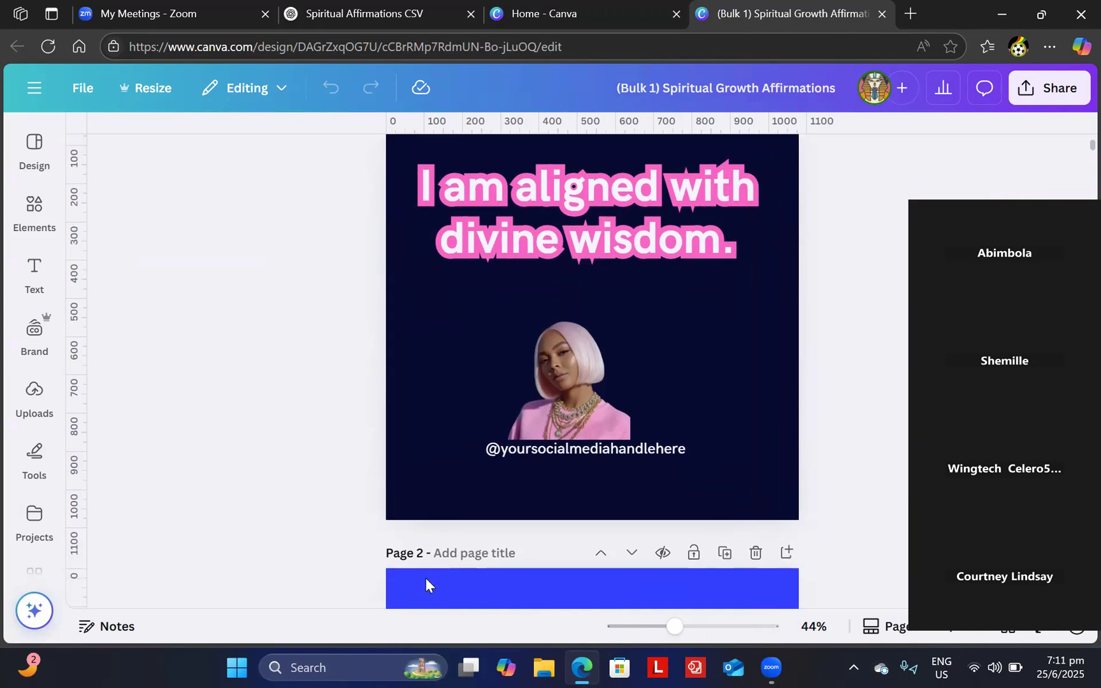
scroll(425, 578, down, 3)
scroll(425, 583, down, 5)
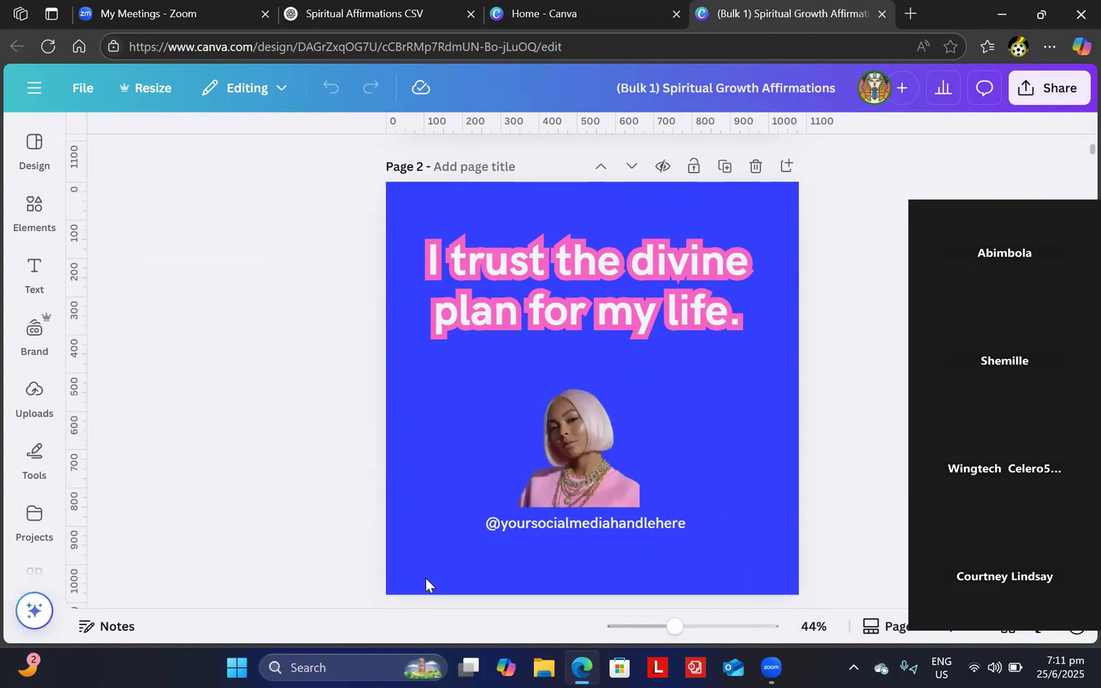
scroll(426, 585, down, 6)
scroll(426, 580, down, 3)
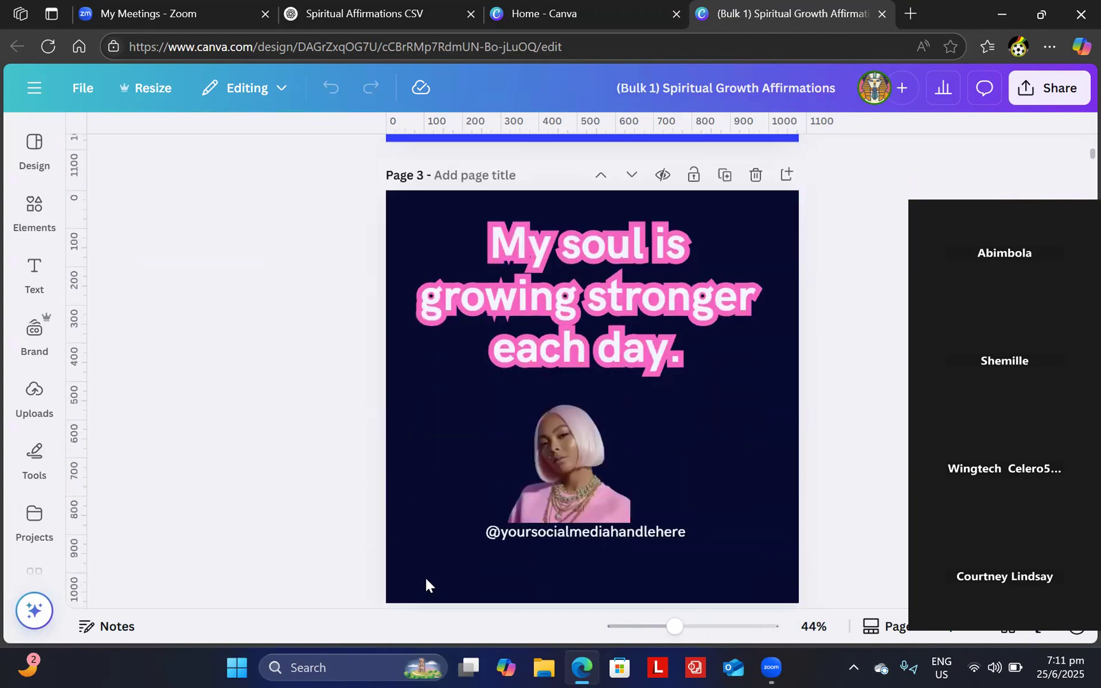
scroll(425, 579, down, 7)
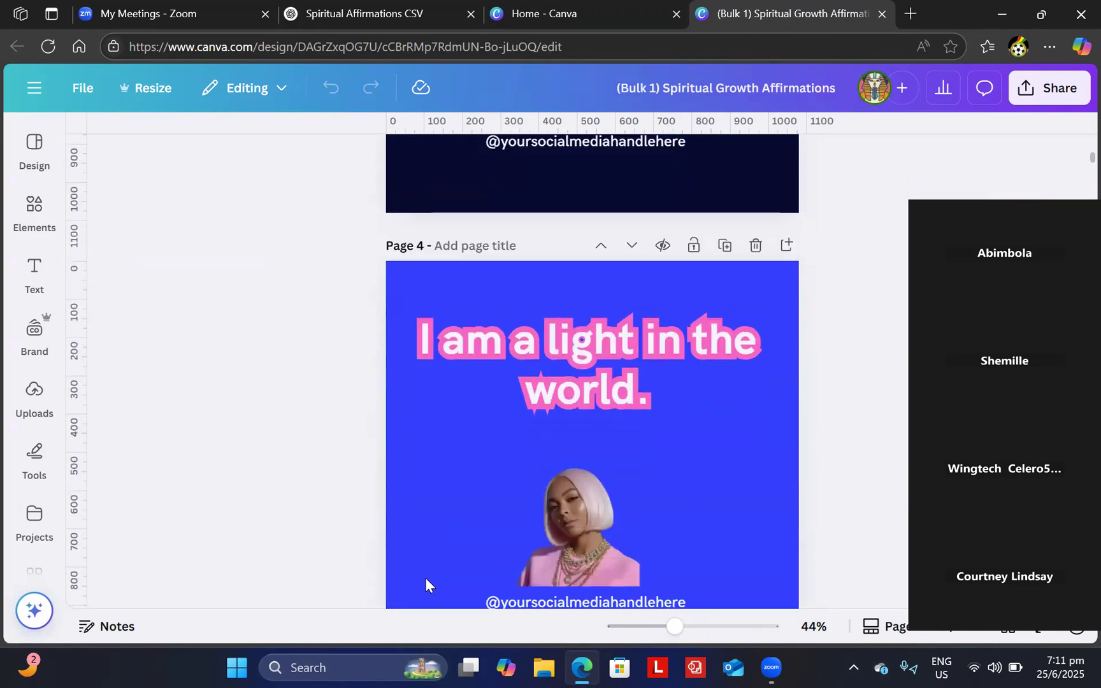
scroll(425, 577, down, 7)
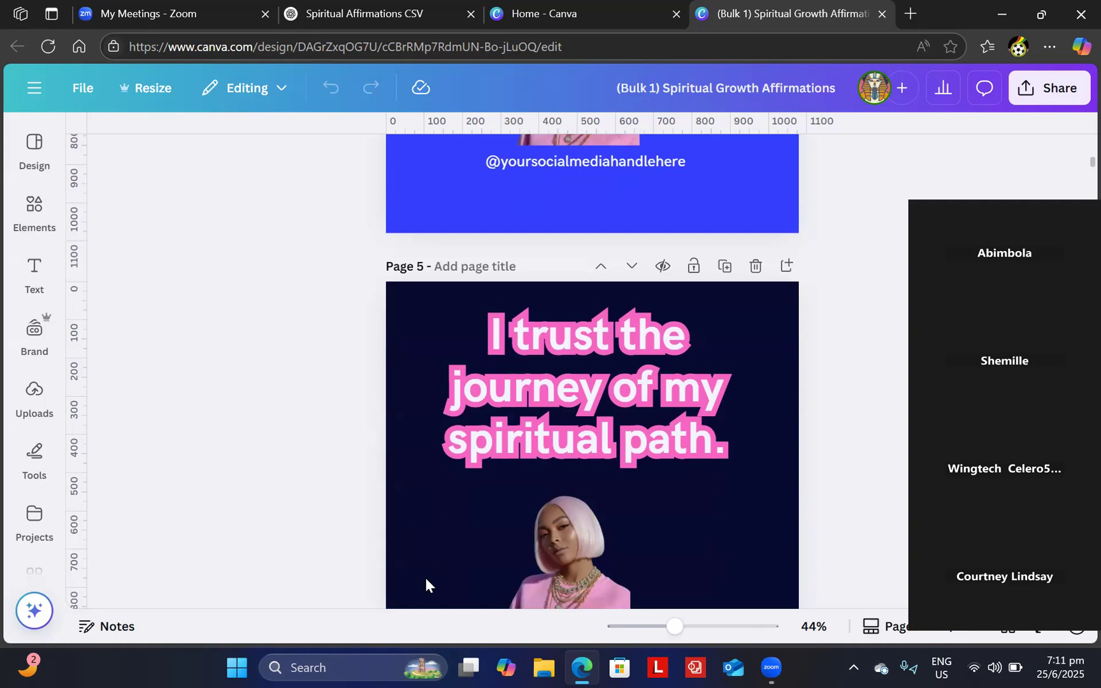
scroll(425, 579, down, 6)
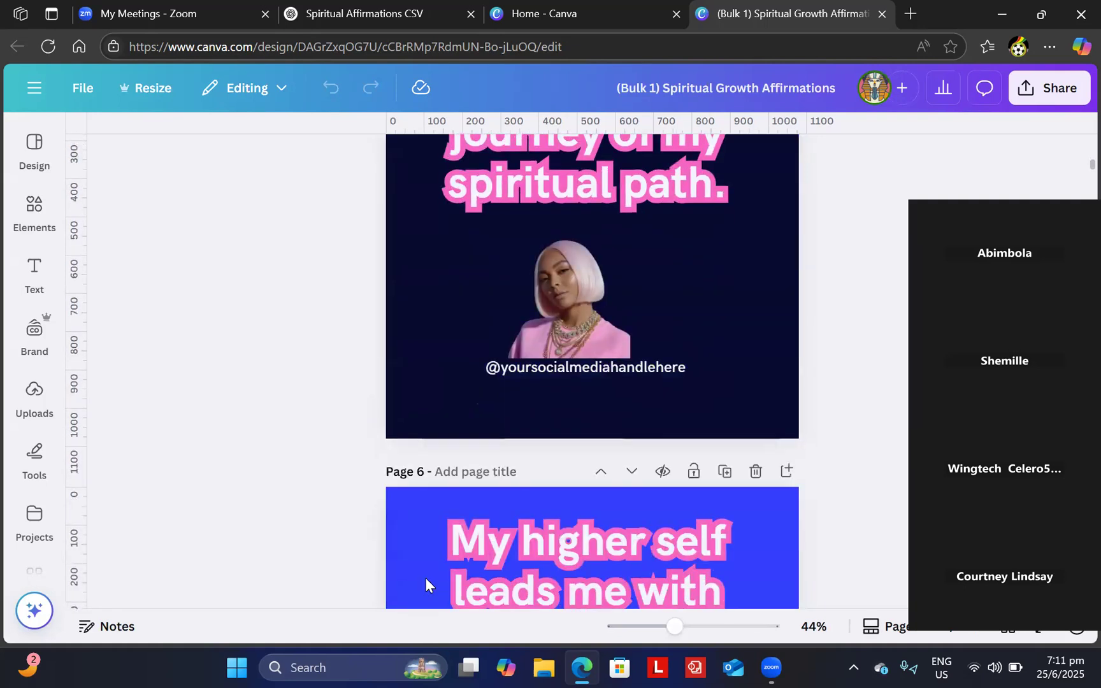
scroll(426, 578, down, 2)
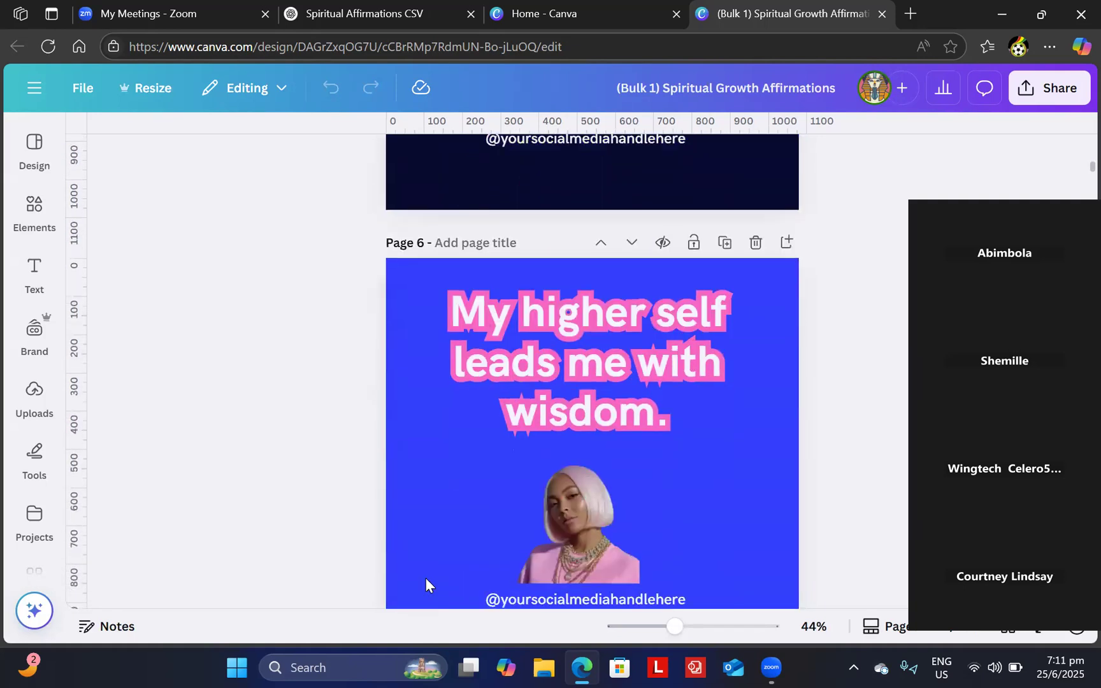
scroll(426, 578, down, 9)
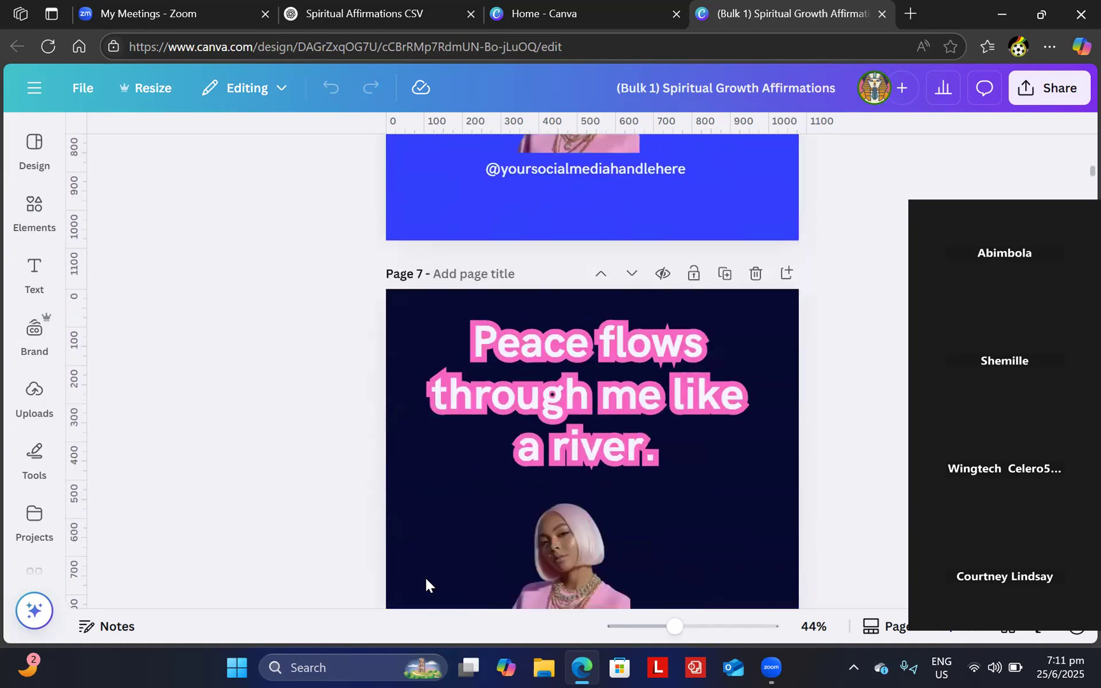
scroll(425, 577, down, 9)
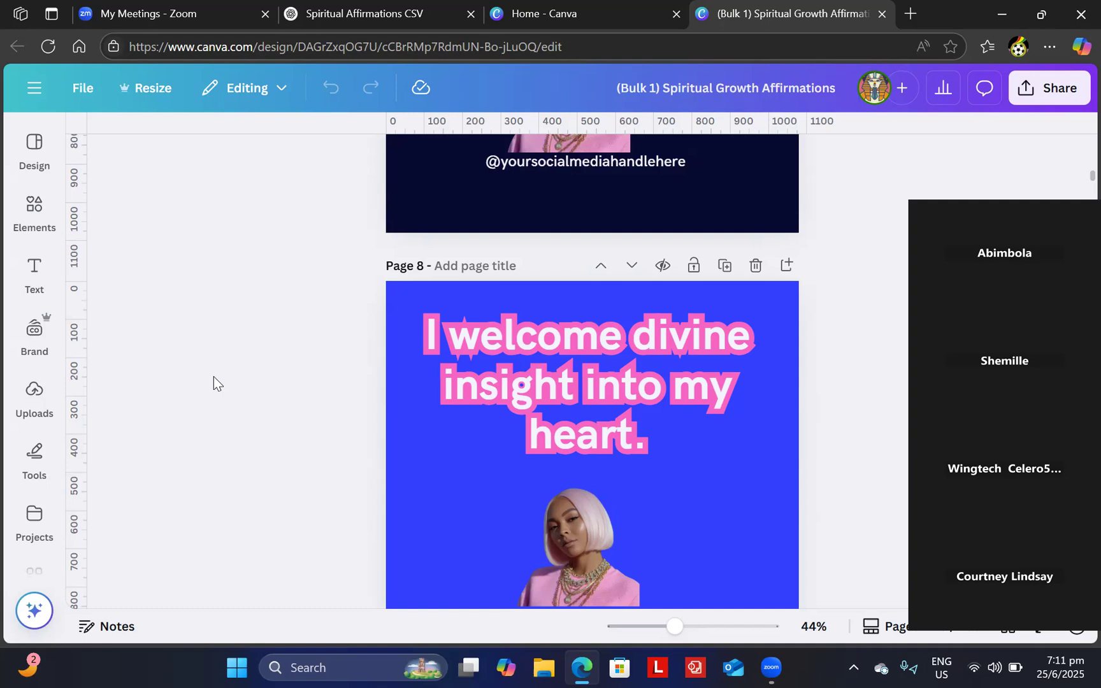
- Scroll through Pages 9–13, ending at 'I release all that no longer serves my highest good.'
scroll(213, 377, down, 8)
scroll(213, 376, down, 4)
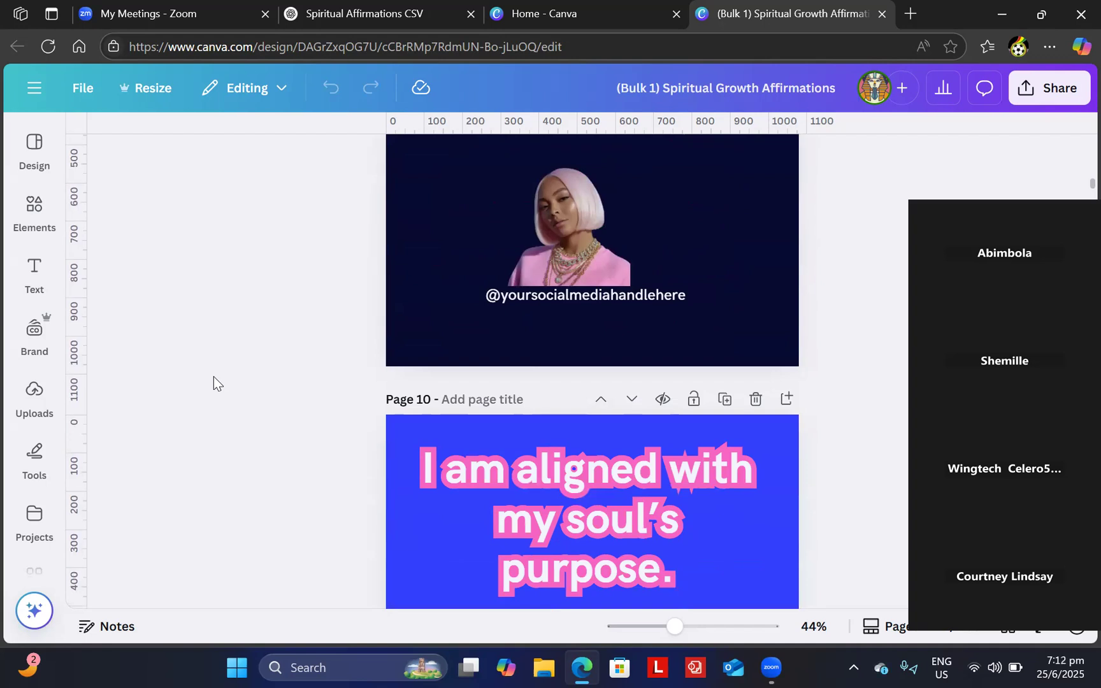
scroll(214, 377, down, 5)
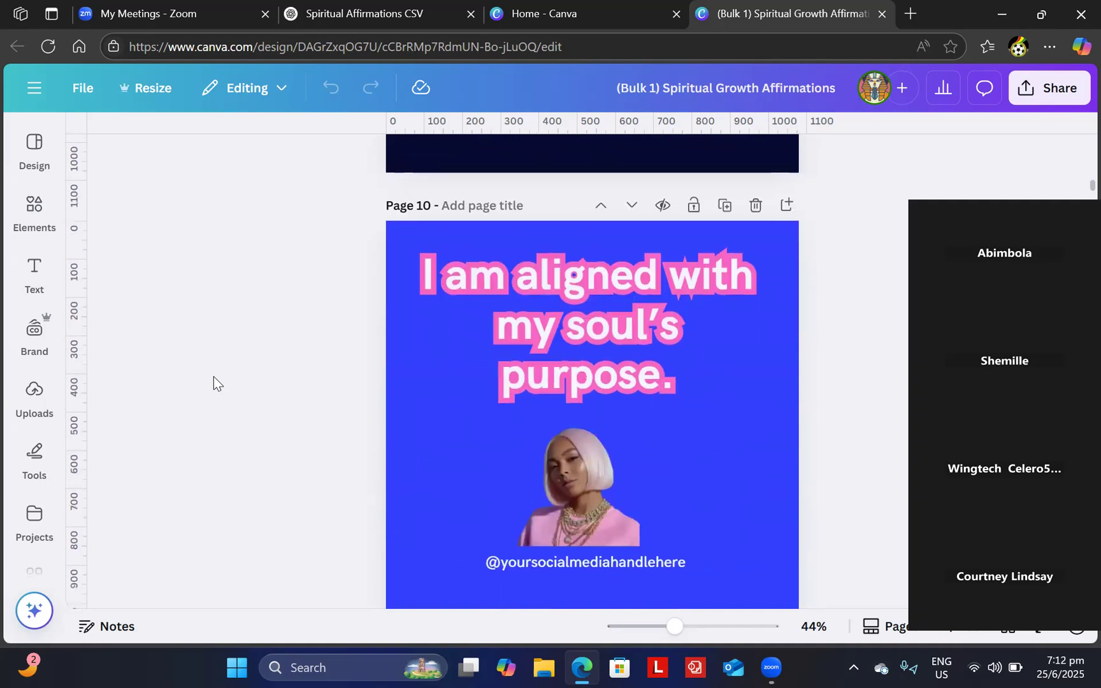
scroll(213, 376, down, 4)
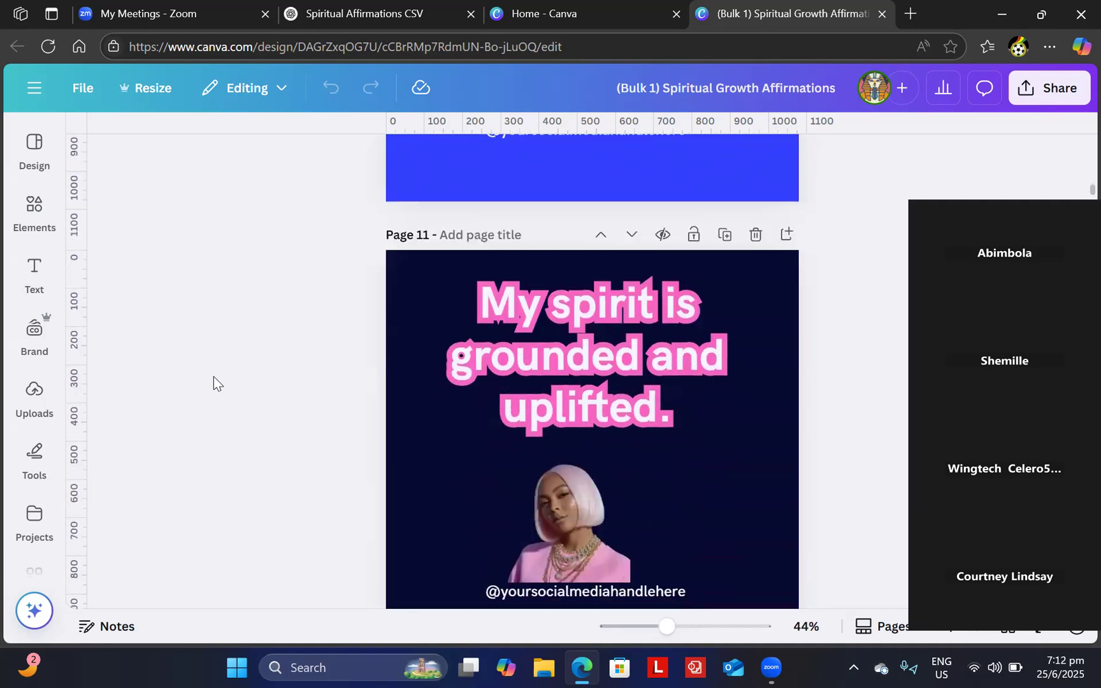
scroll(213, 377, down, 8)
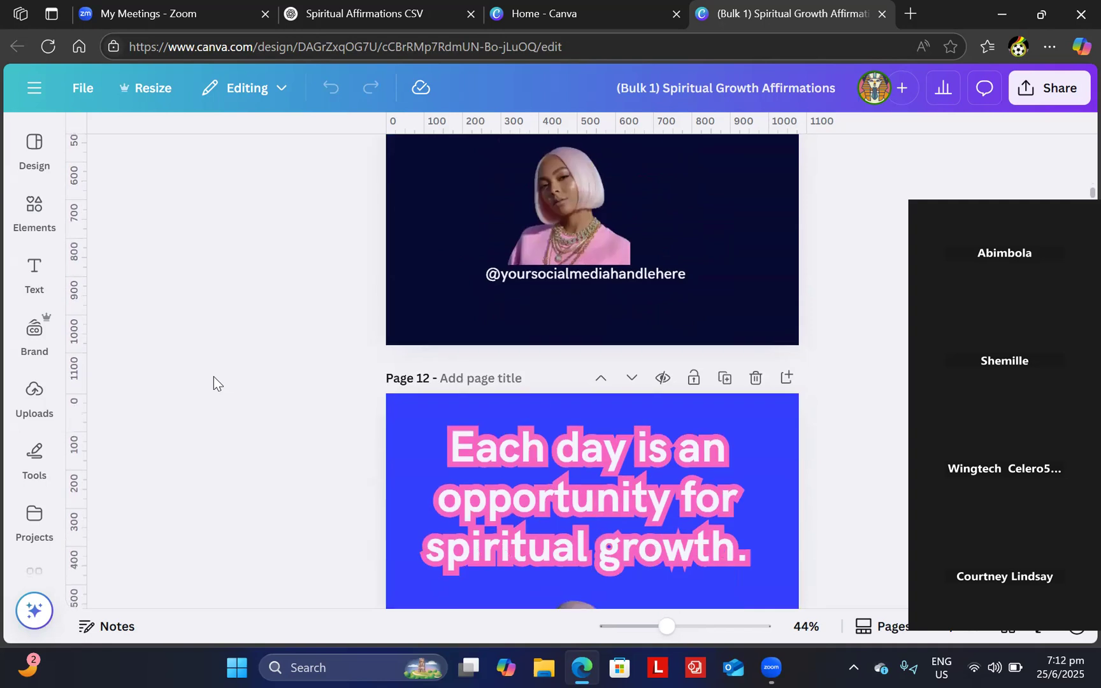
scroll(213, 377, down, 5)
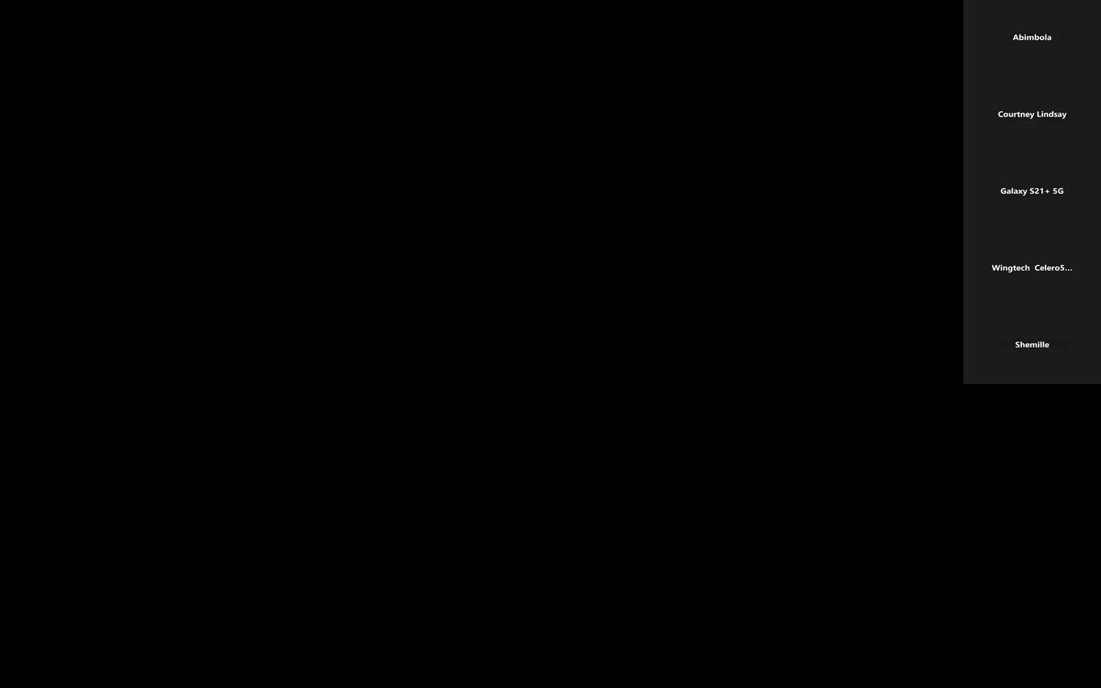
- Scroll through the participant's shared 100-page affirmations design in the Zoom meeting
scroll(813, 463, down, 5)
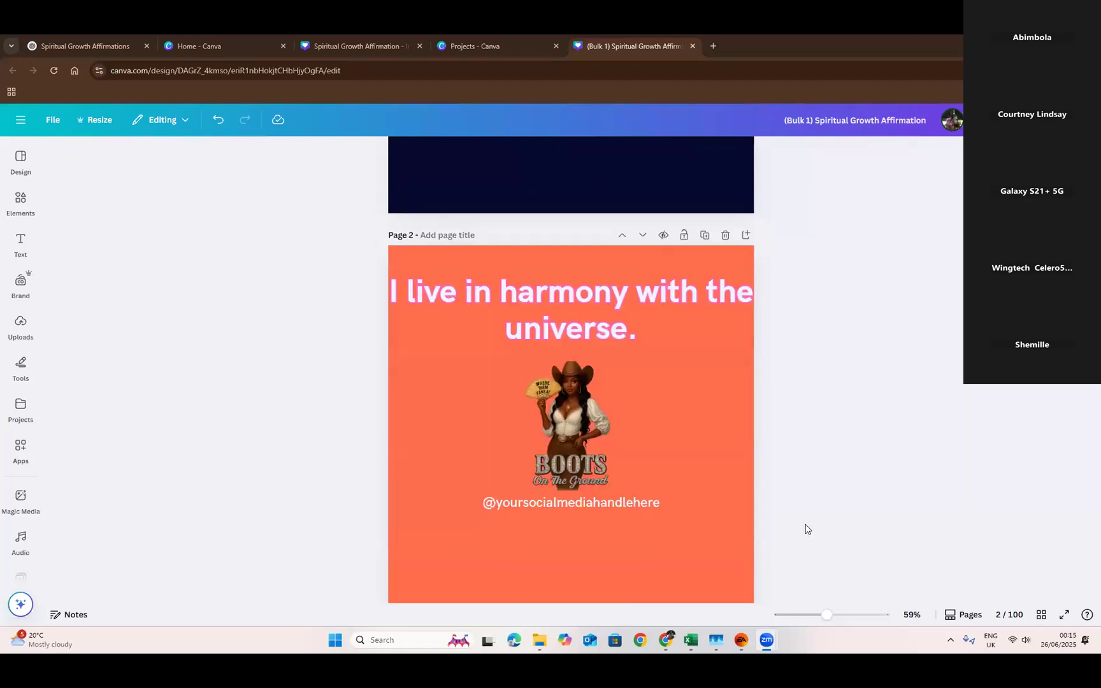
scroll(815, 488, down, 1)
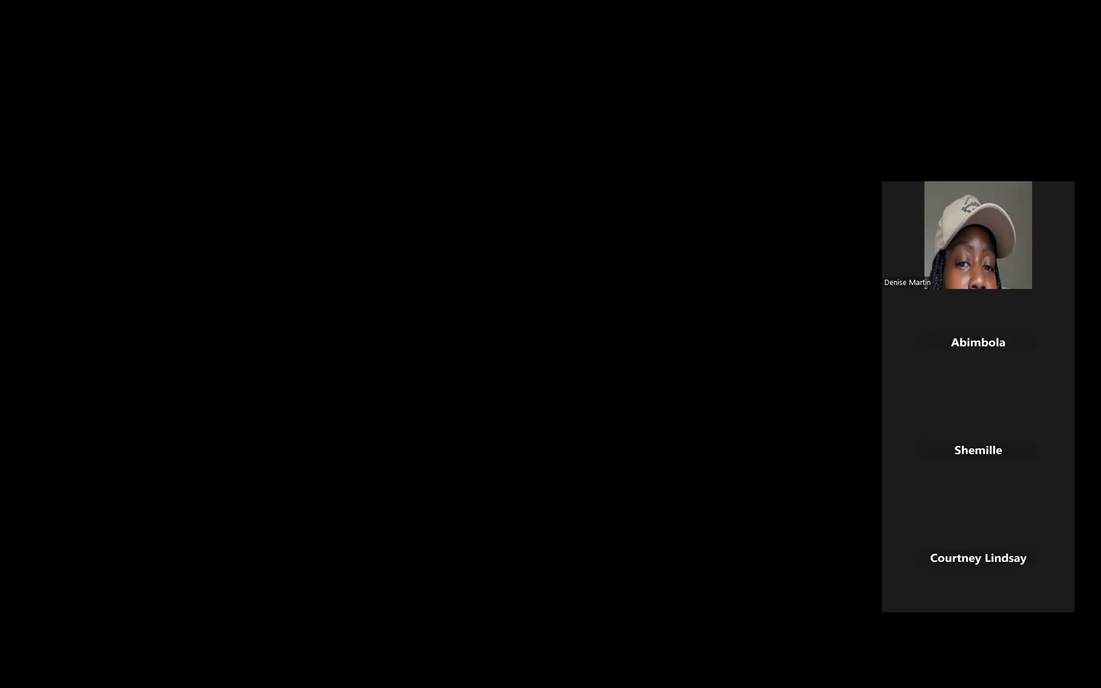
- Select Page 13 and review Pages 14–17, ending at "I honor the divine within me."
scroll(766, 479, up, 2)
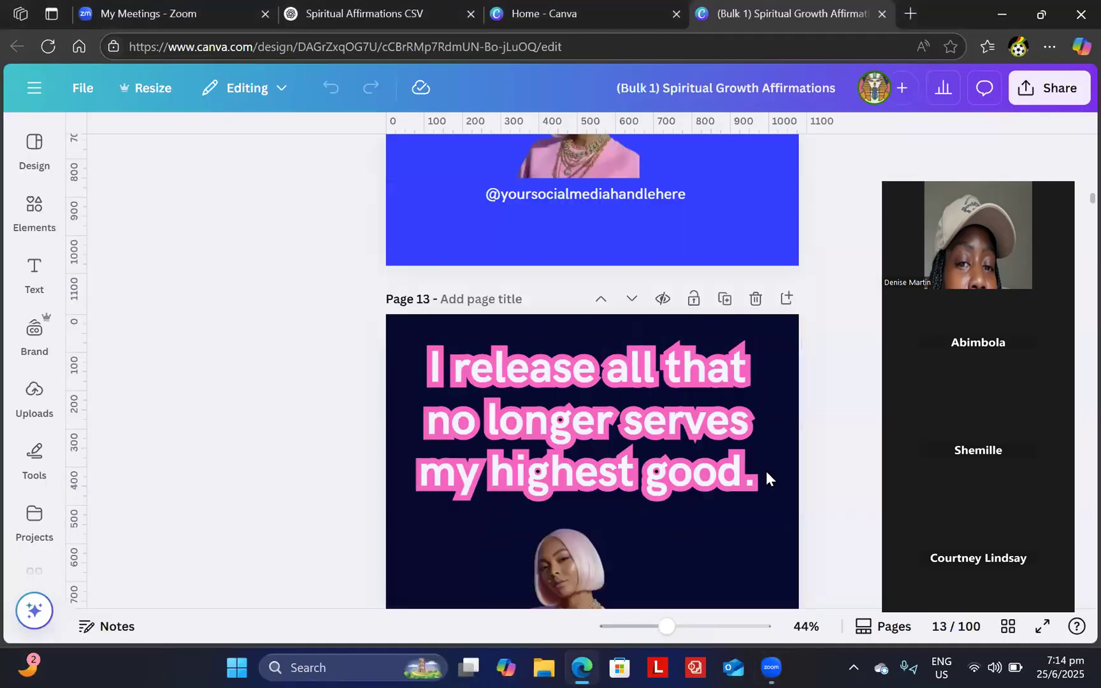
click(765, 479)
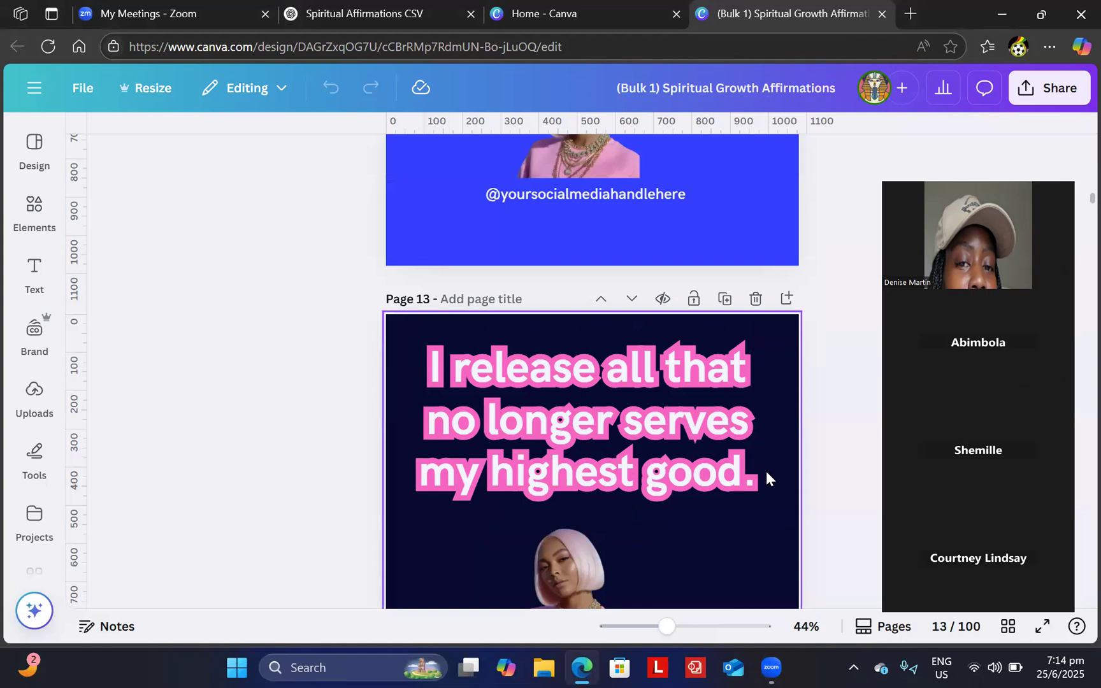
scroll(765, 471, down, 8)
scroll(765, 474, down, 3)
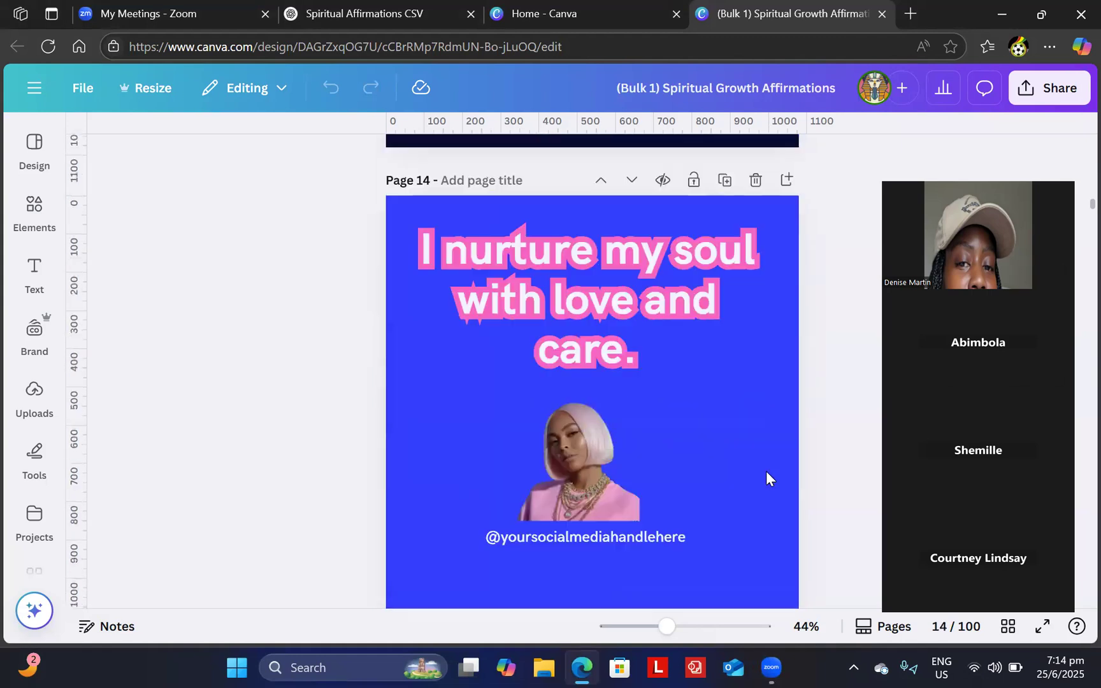
scroll(766, 472, down, 8)
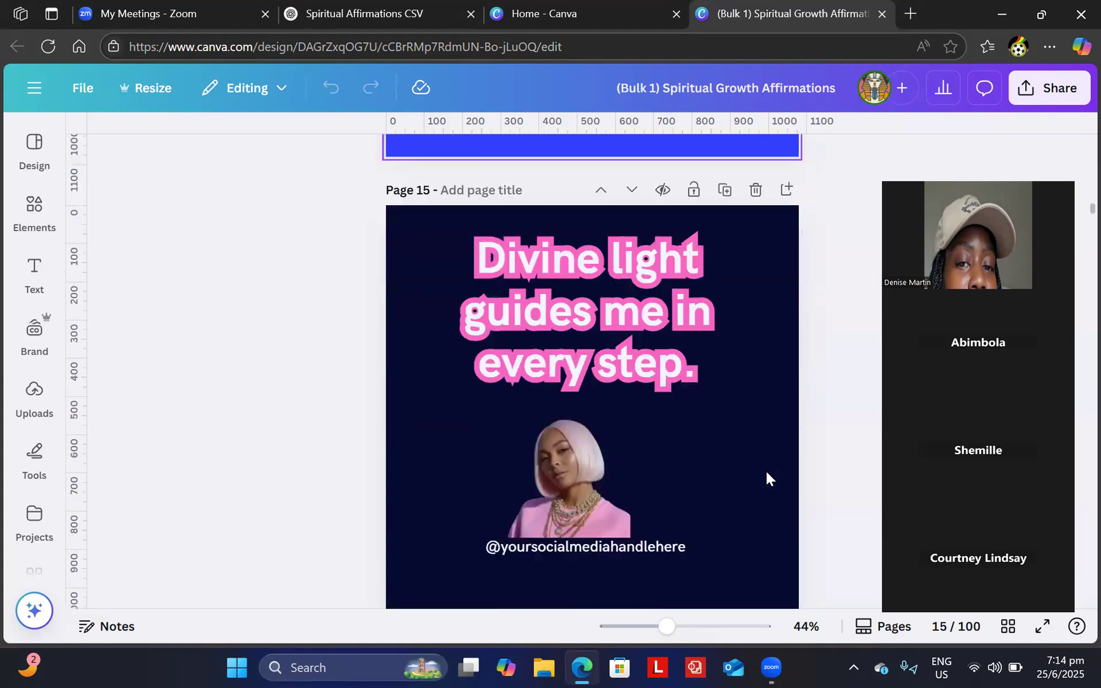
scroll(766, 471, down, 8)
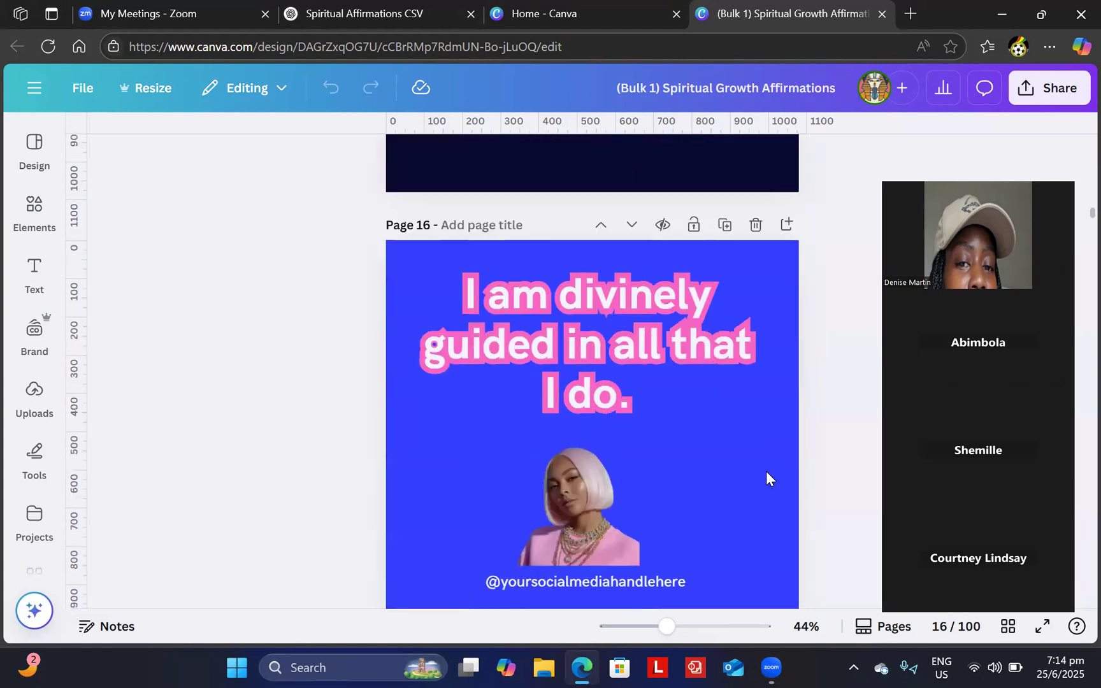
scroll(766, 472, down, 10)
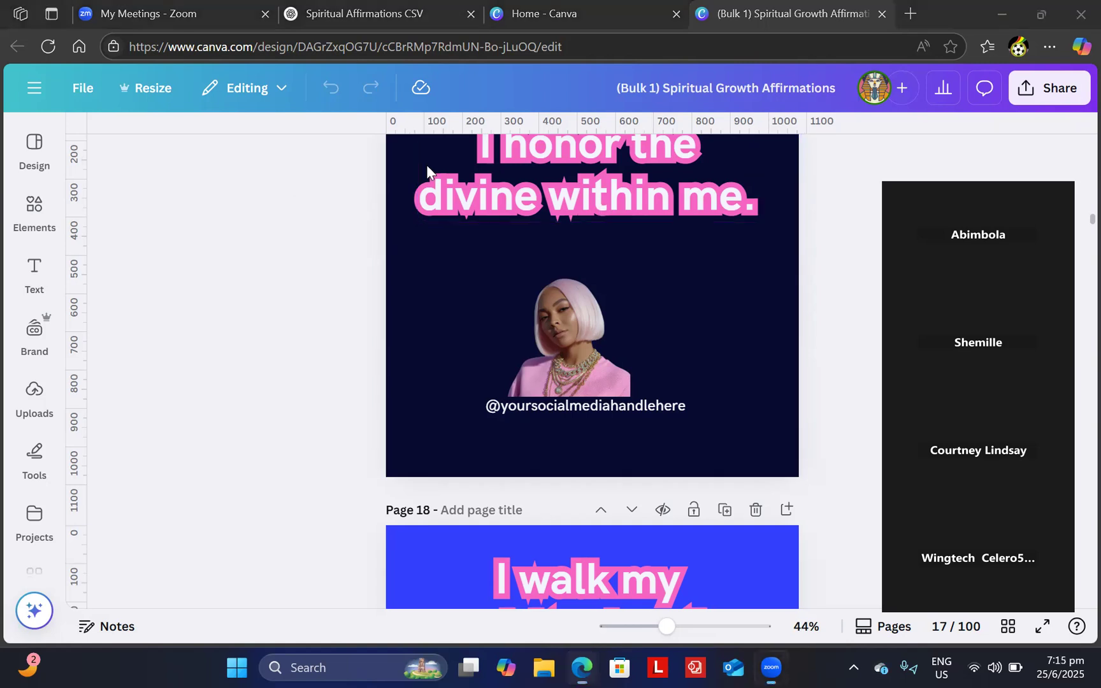
click(234, 259)
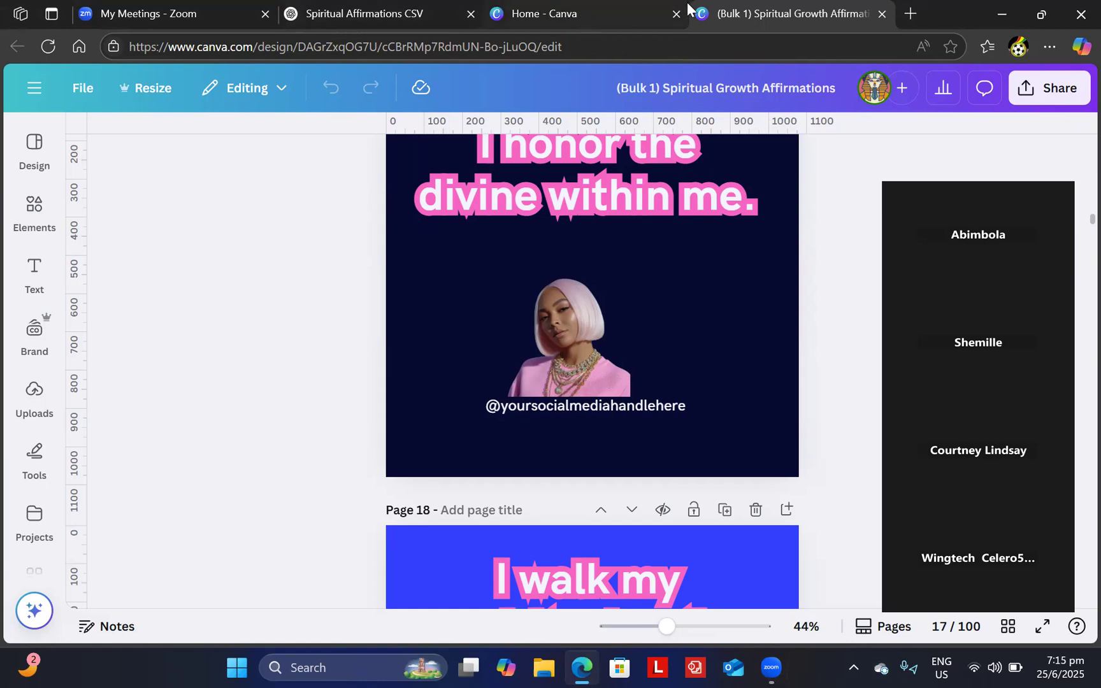
- Close the (Bulk 1) design tab, glance at the ChatGPT and Zoom tabs, then return to Home - Canva
click(883, 14)
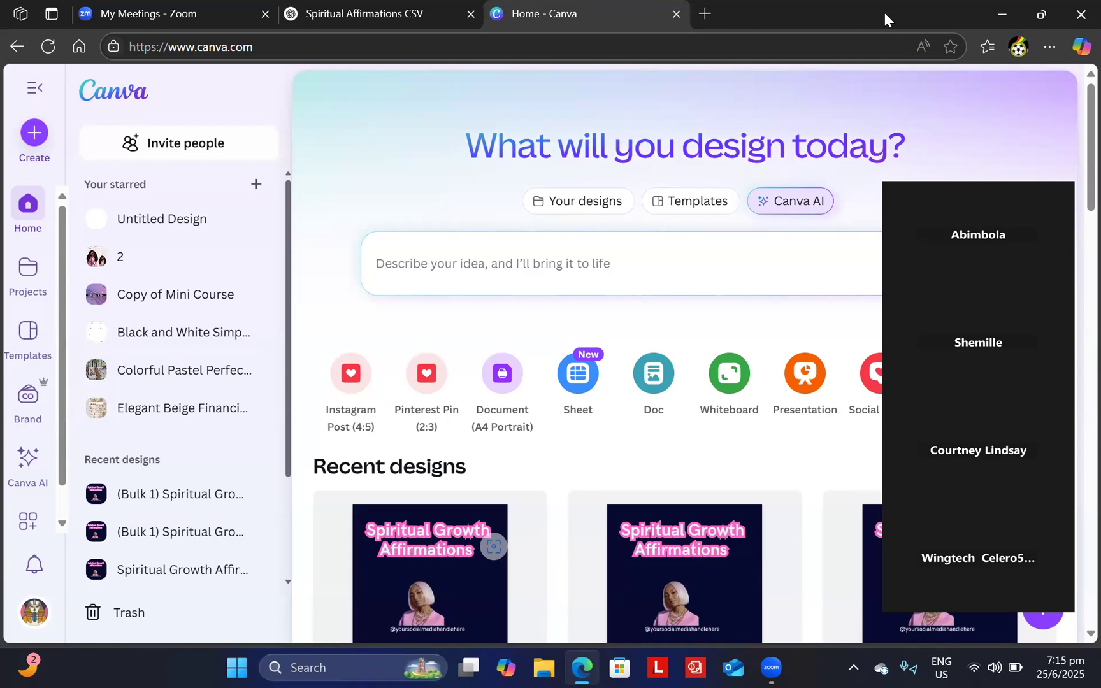
click(369, 1)
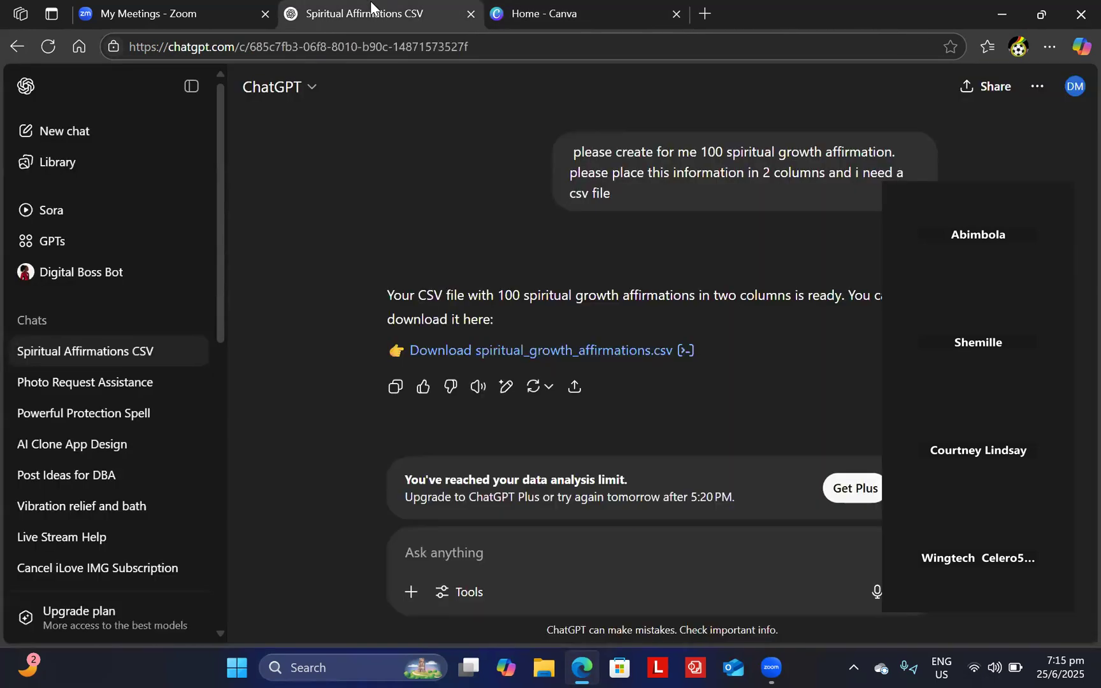
click(540, 14)
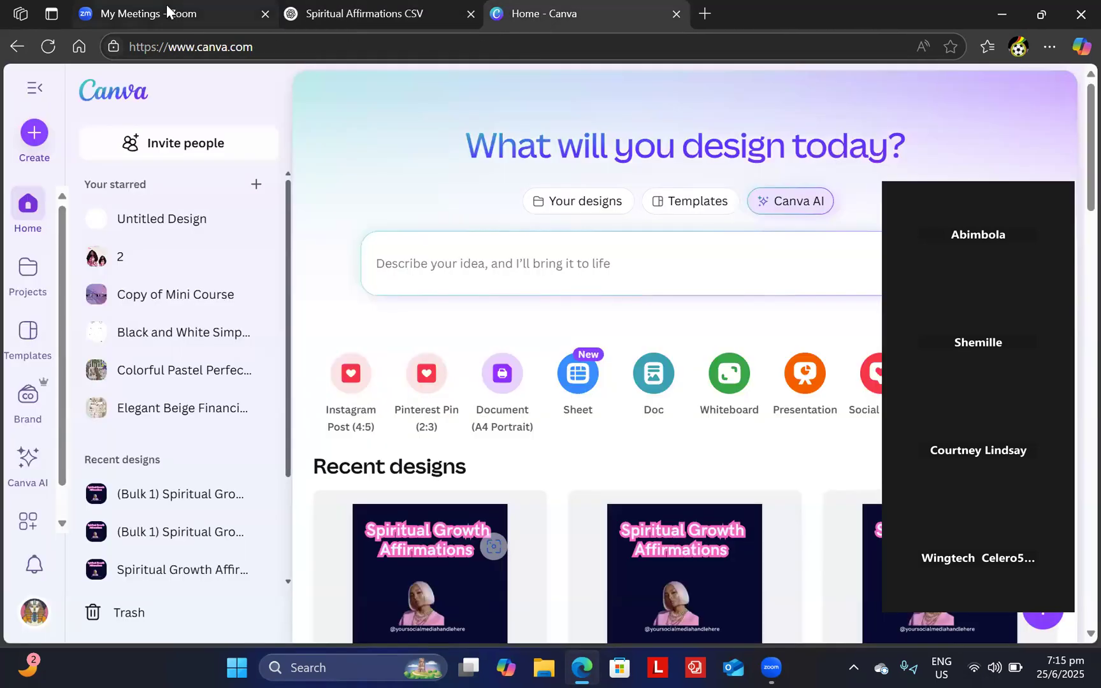
click(166, 5)
click(548, 15)
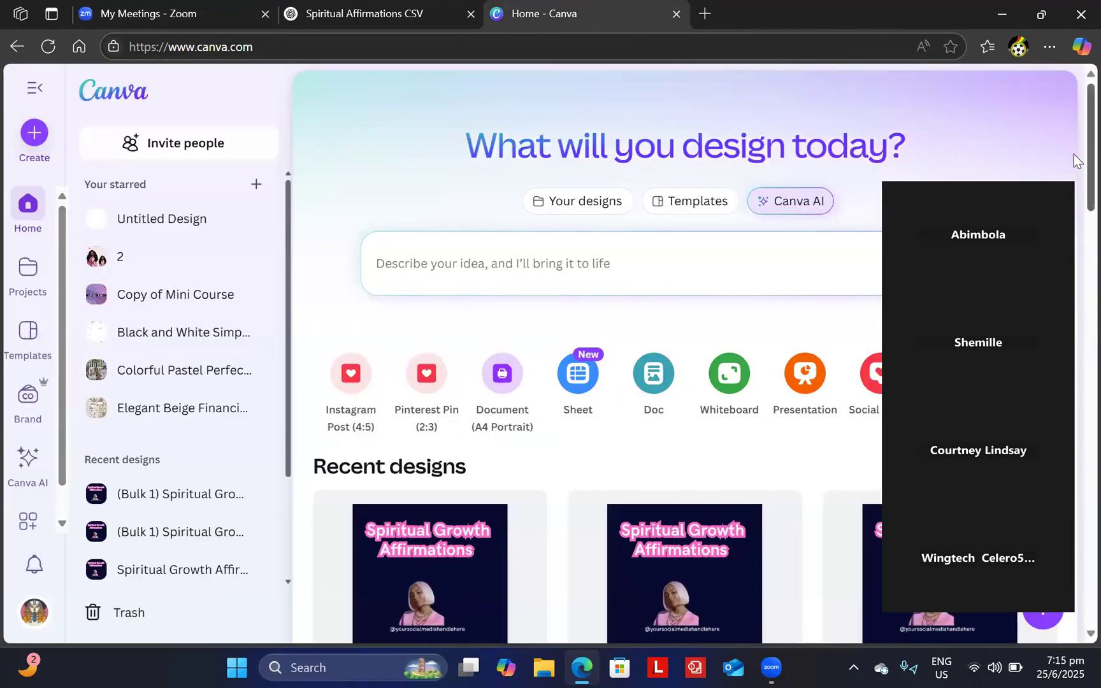
- Browse the Recent designs list showing the (Bulk 1) Spiritual Growth Affirmations designs
scroll(1074, 160, down, 5)
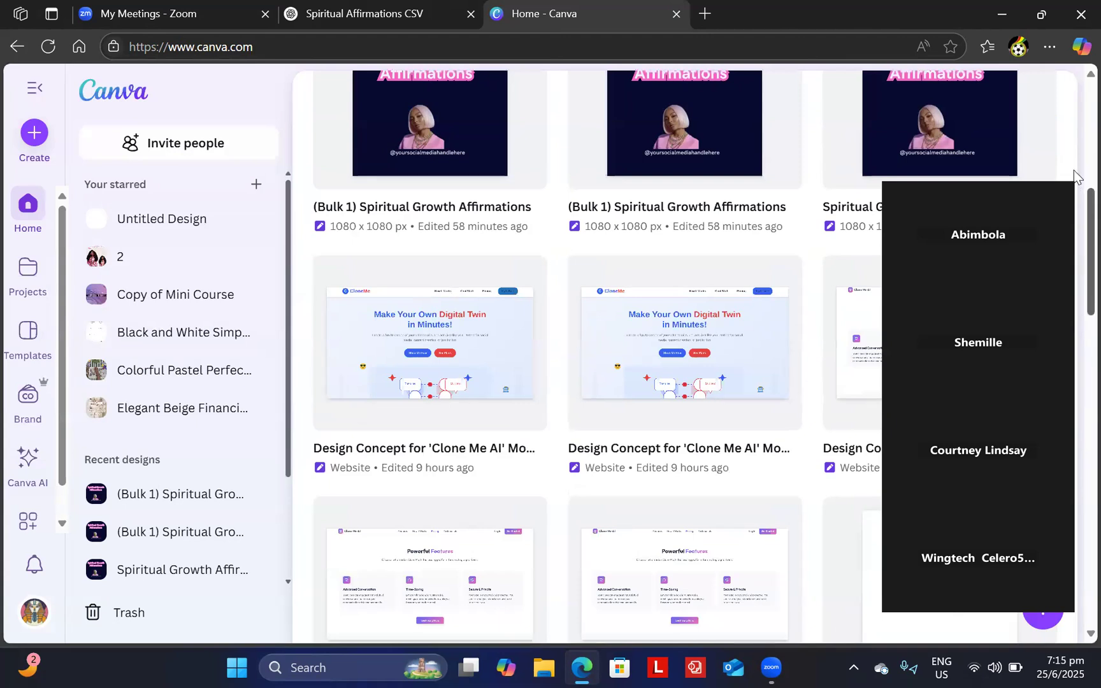
scroll(1074, 172, up, 5)
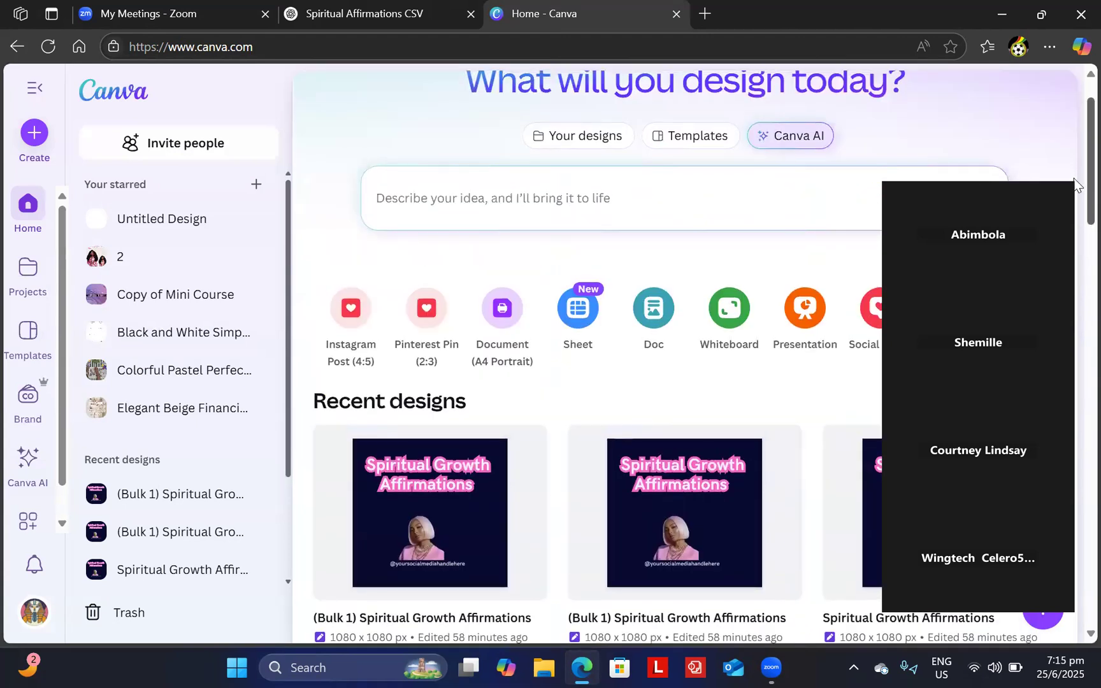
scroll(1075, 268, down, 2)
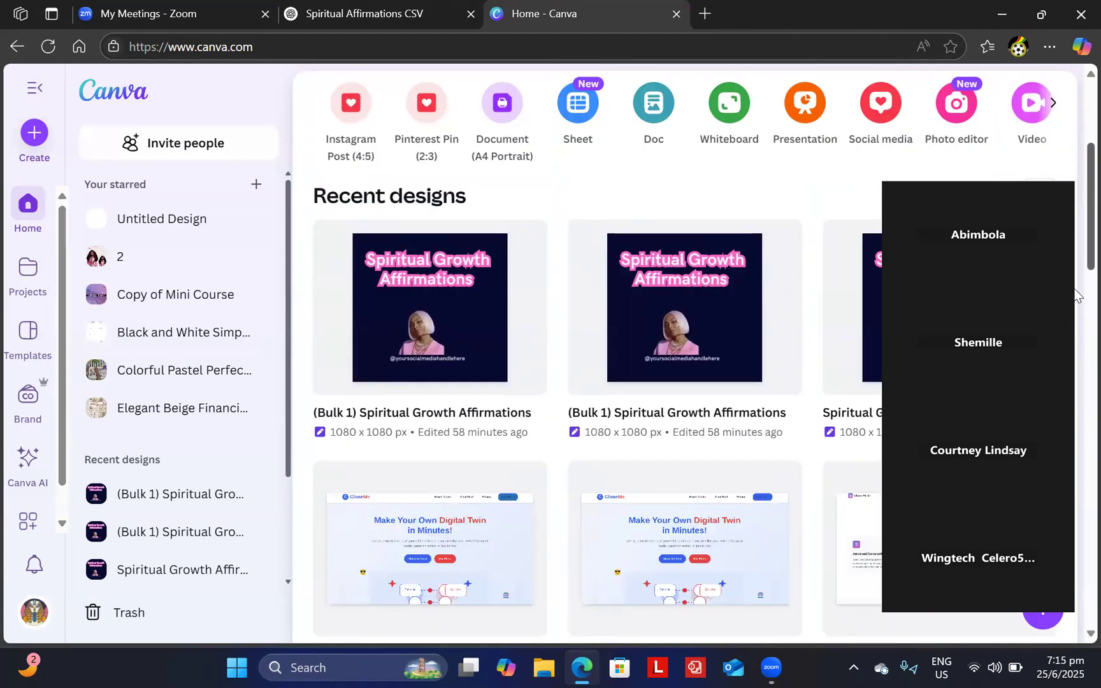
scroll(1075, 295, down, 3)
scroll(1075, 286, up, 1)
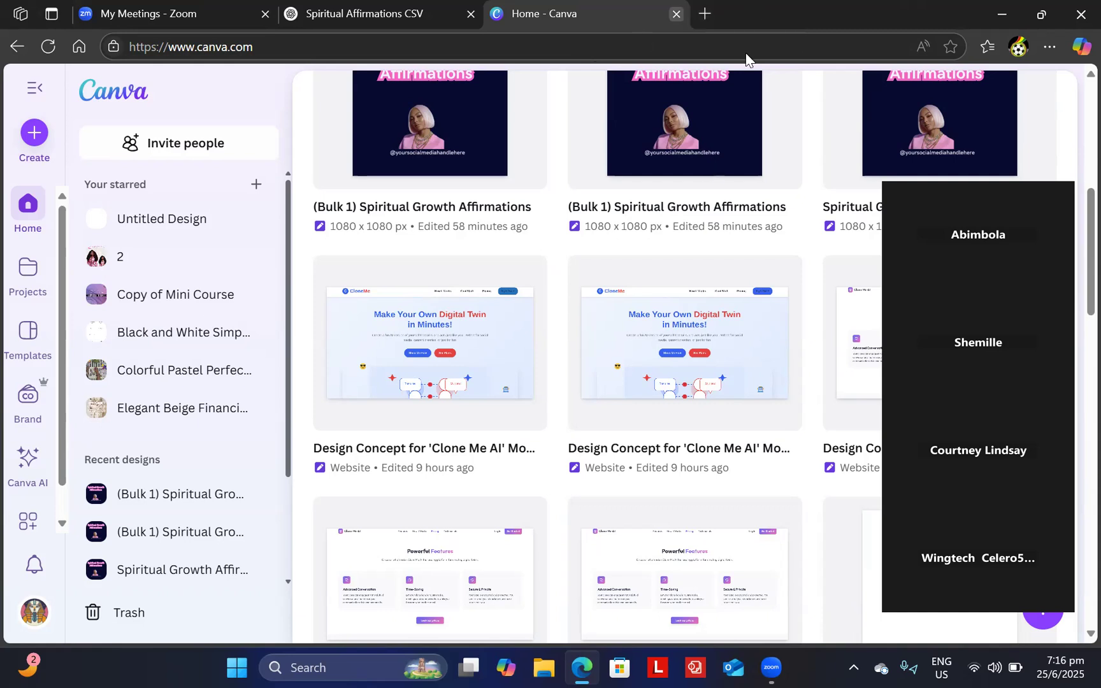
- Load the Beacons sign-in page in a new tab and autofill the saved account e-mail
click(703, 14)
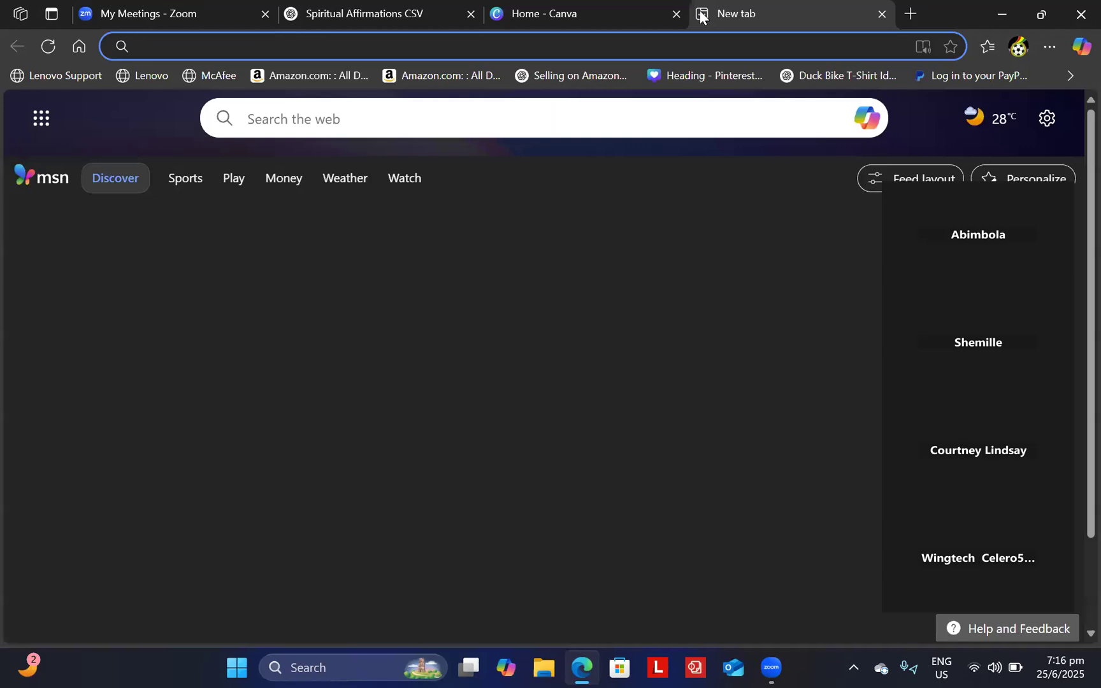
text(accou)
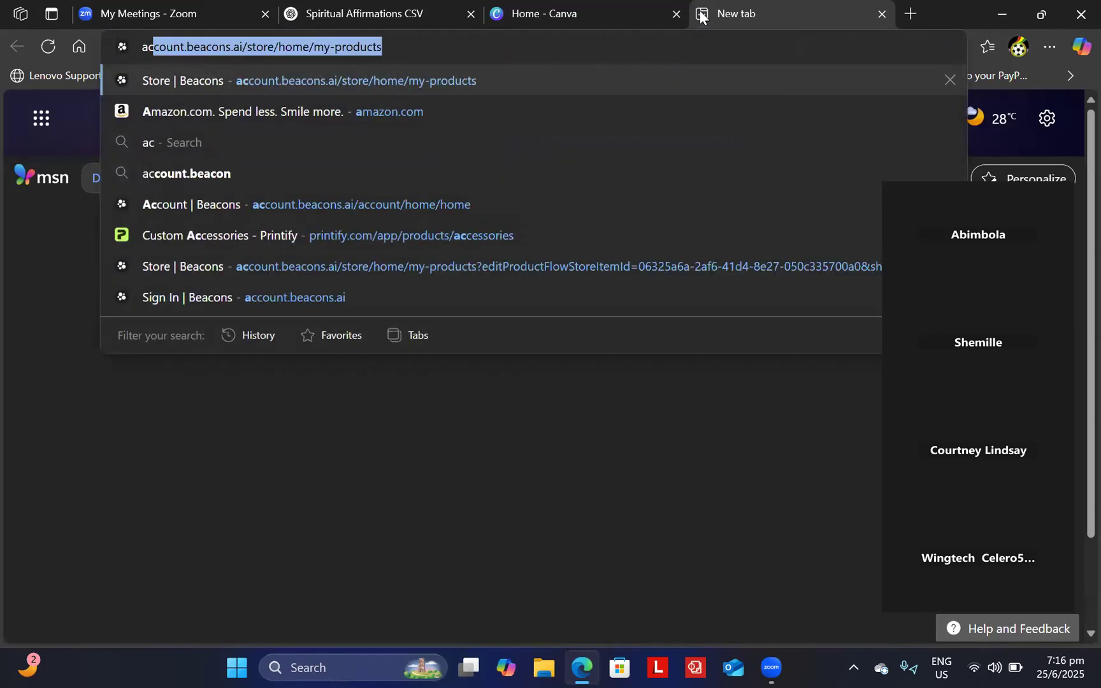
text(n)
key(Return)
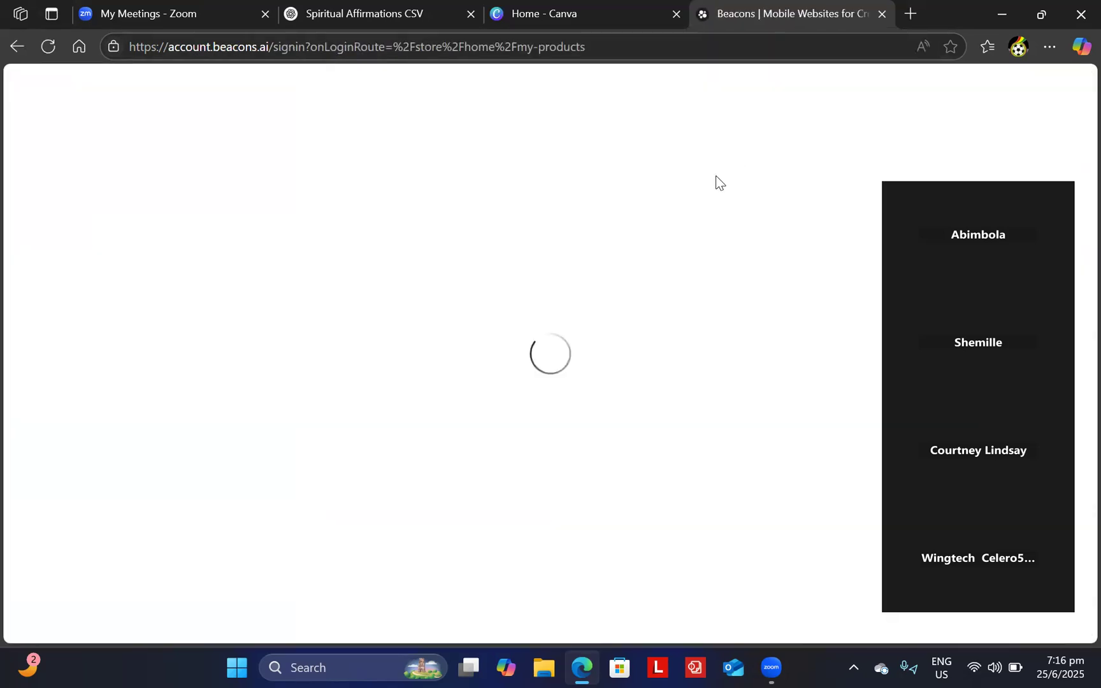
click(538, 283)
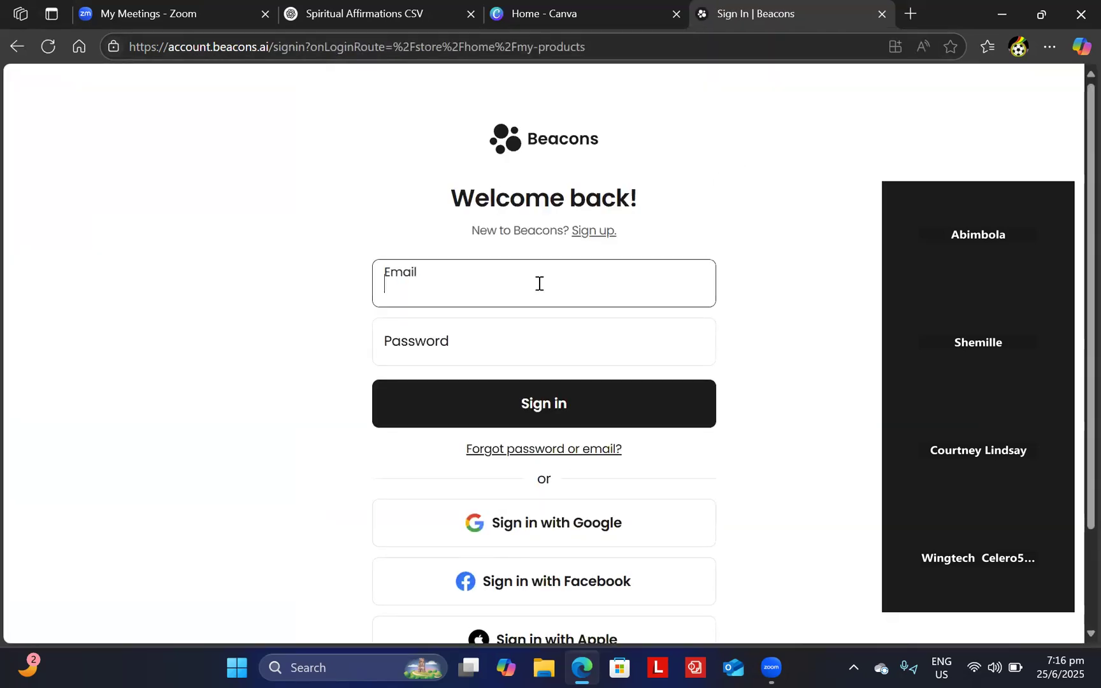
text(a)
click(489, 364)
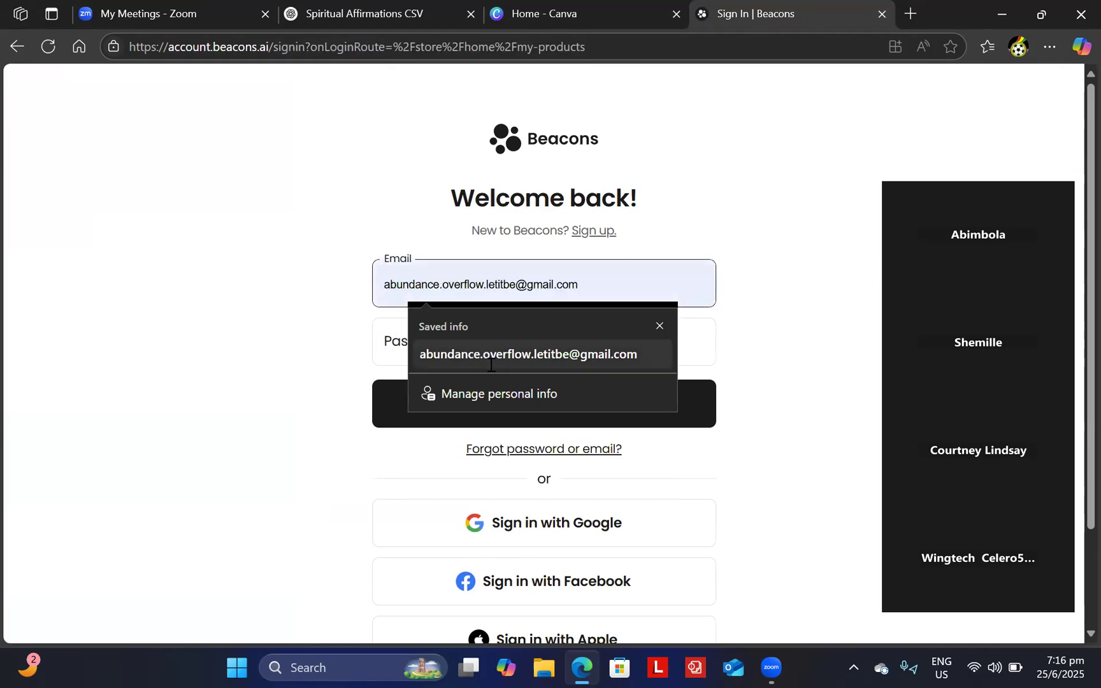
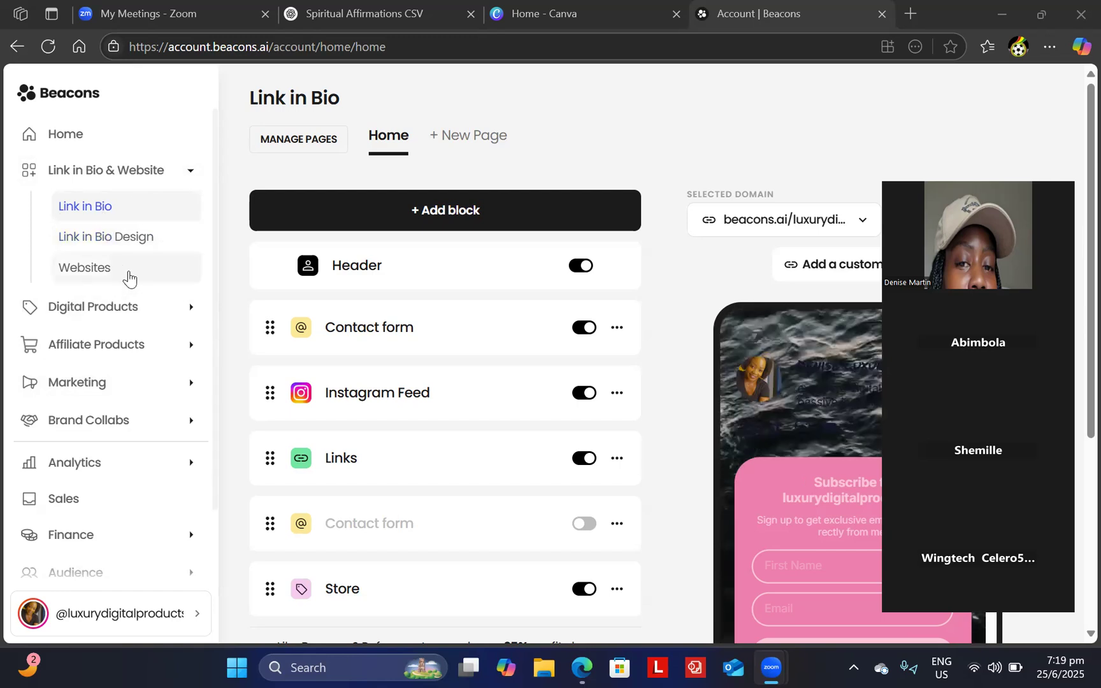
- Open Beacons' Link in Bio Design settings and preview the Vibrant theme designs
click(120, 240)
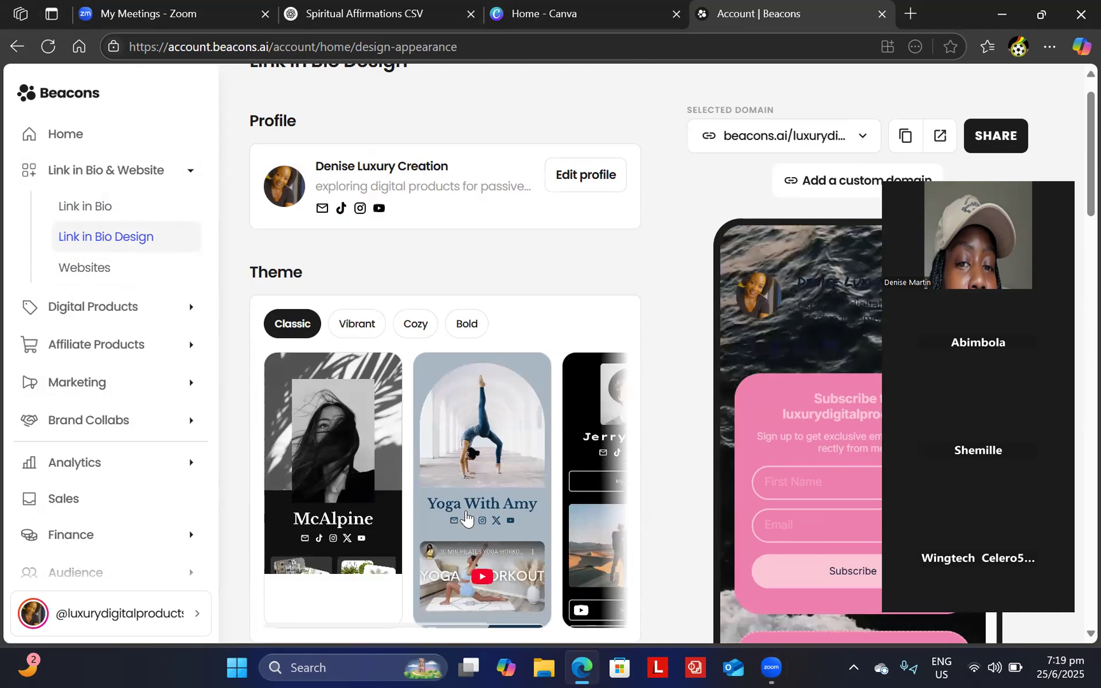
scroll(446, 503, down, 3)
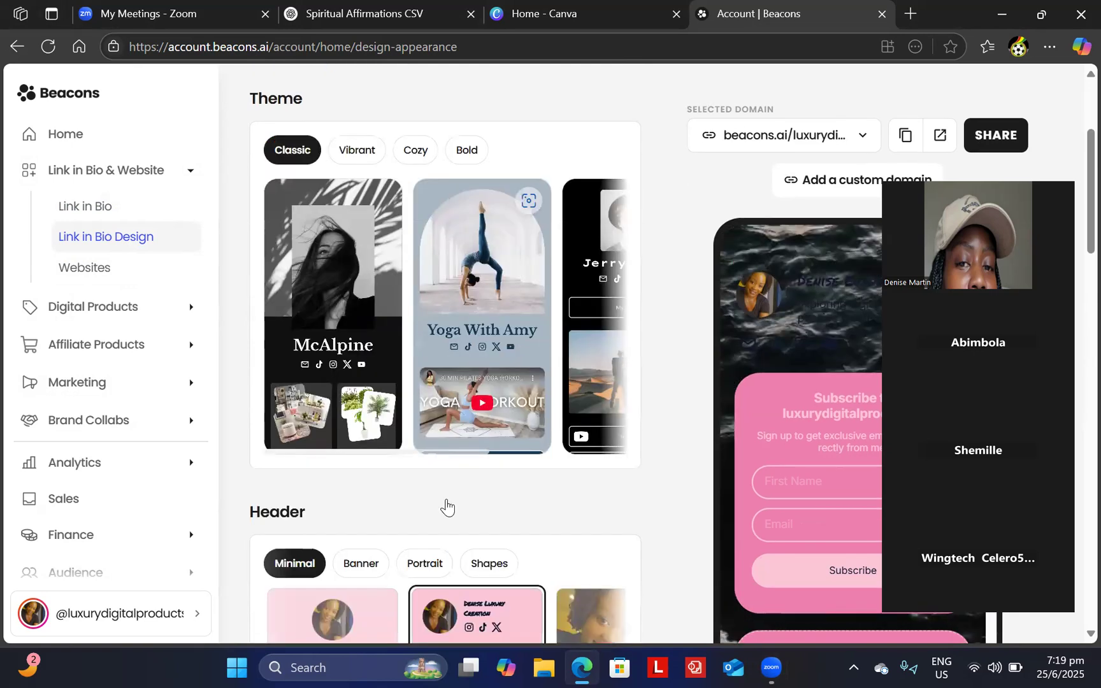
scroll(446, 504, up, 2)
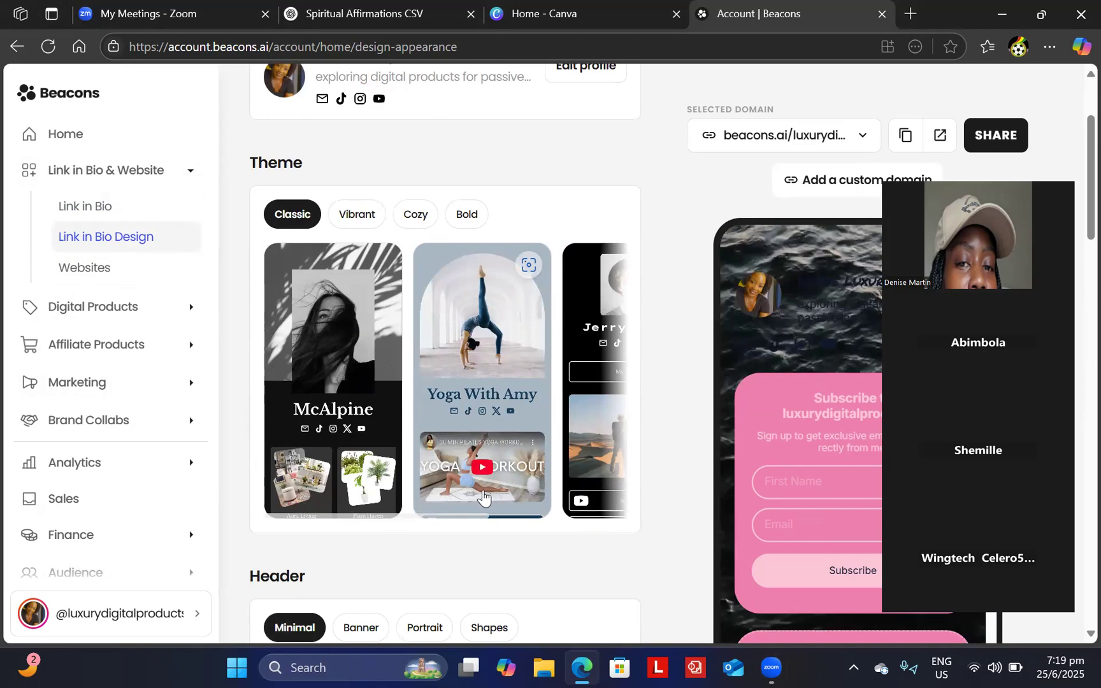
click(359, 217)
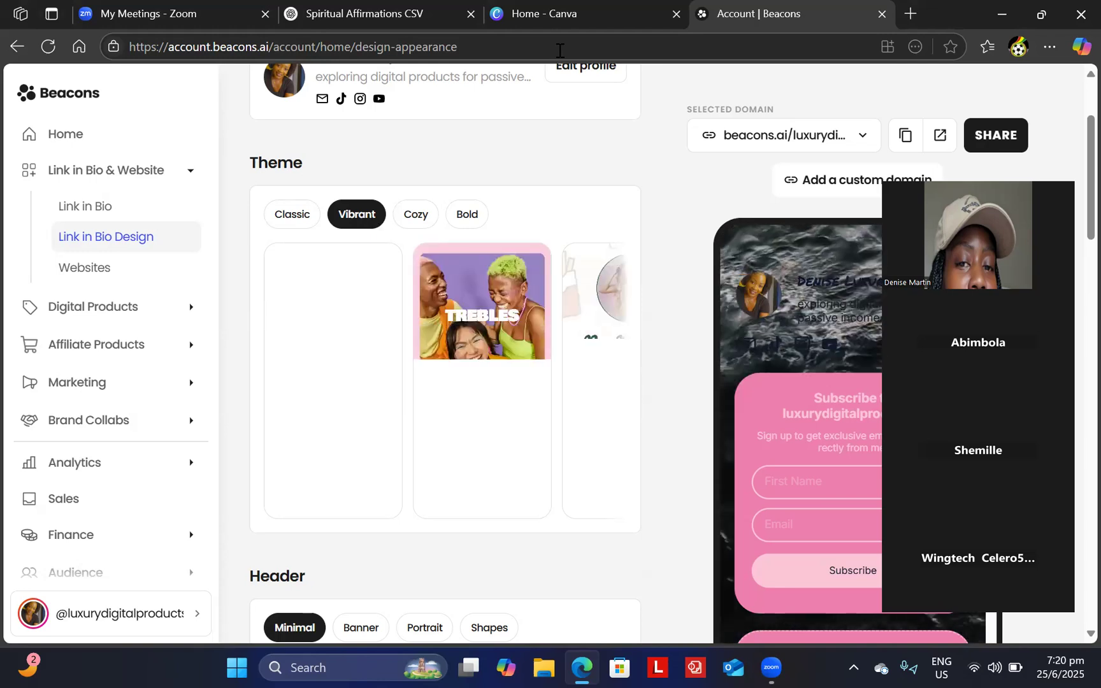
- Close the Canva home and Spiritual Affirmations CSV tabs, then preview the Cozy and Bold themes
mouse_move(560, 21)
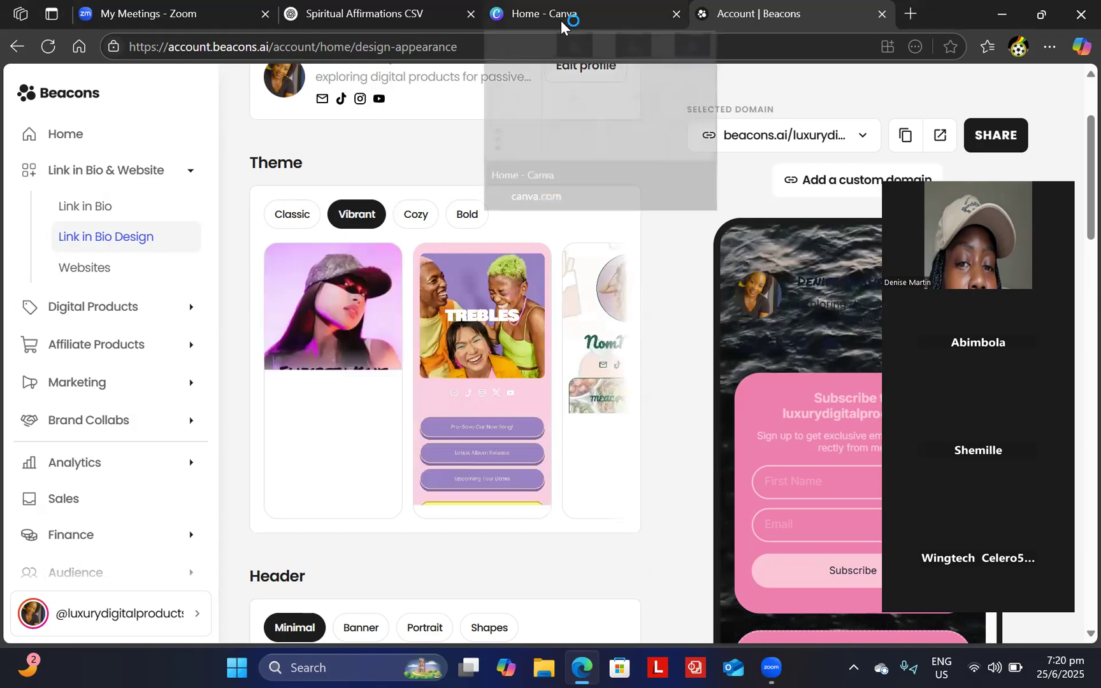
click(676, 14)
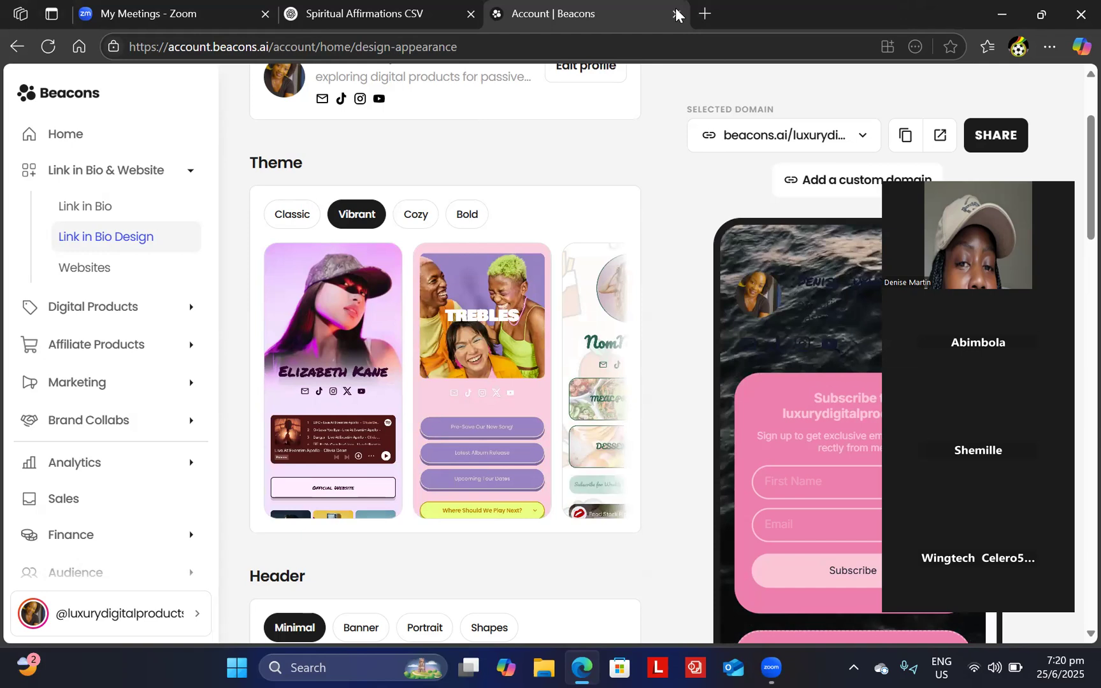
click(470, 14)
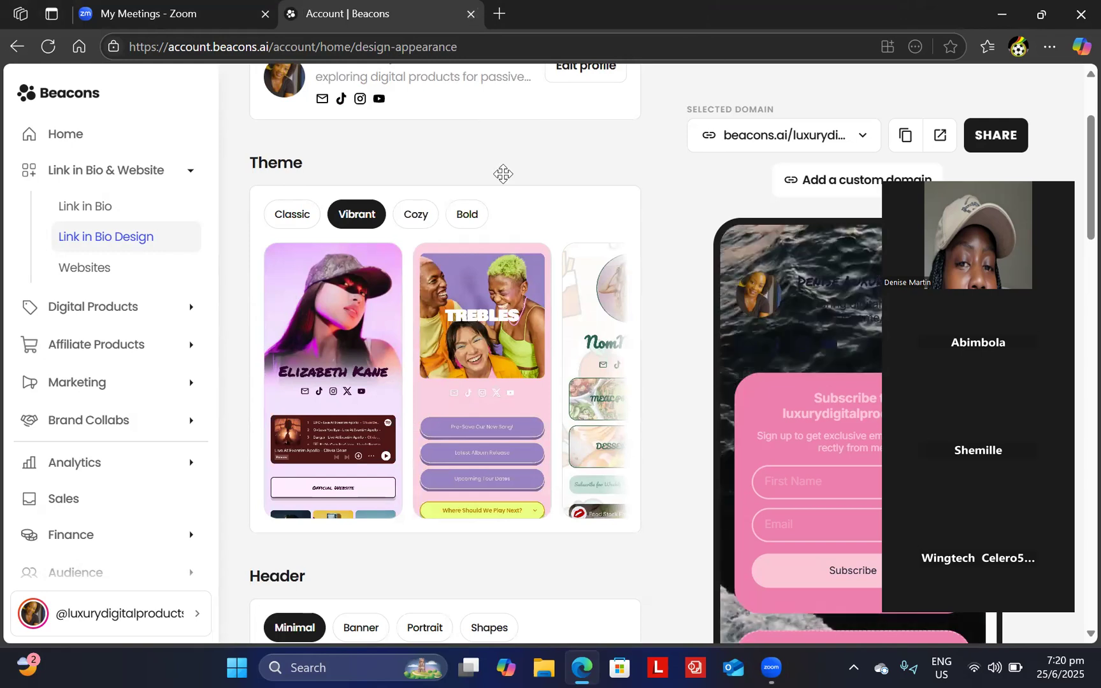
click(415, 216)
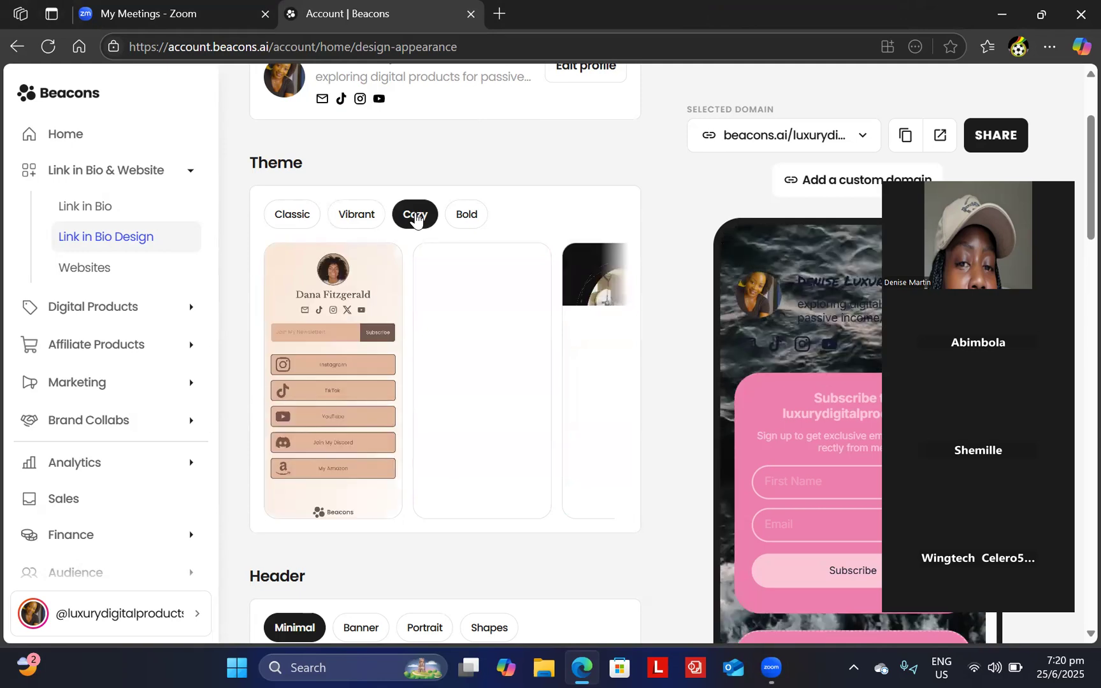
click(469, 217)
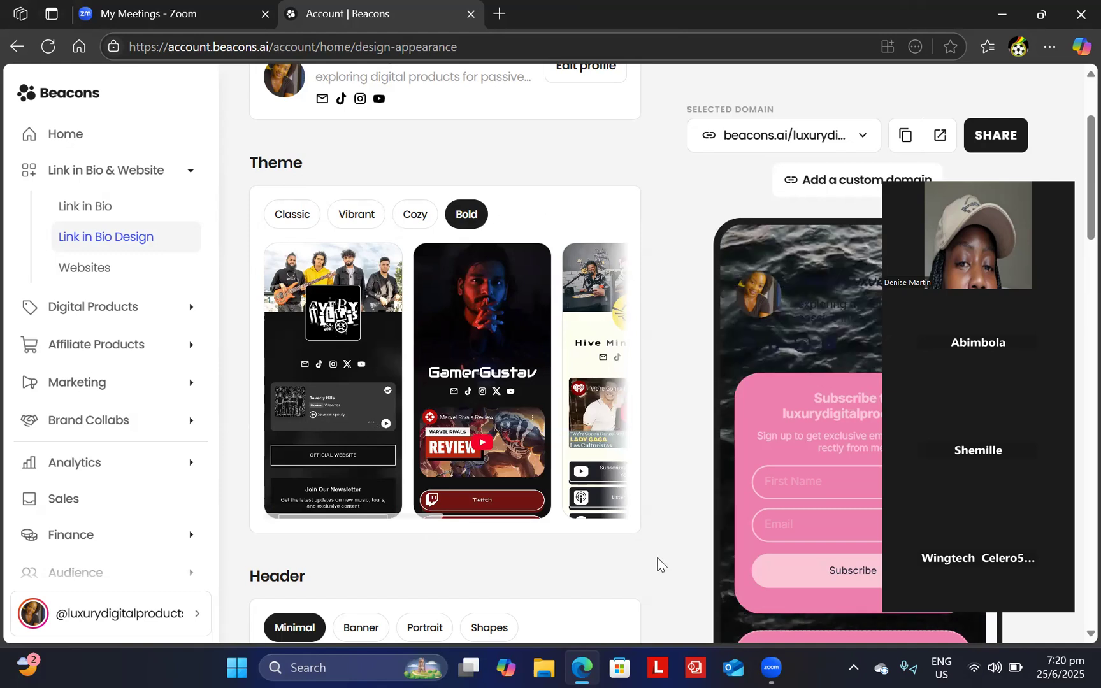
- Apply the third Minimal card, a large full-photo header, to the page
scroll(677, 590, down, 4)
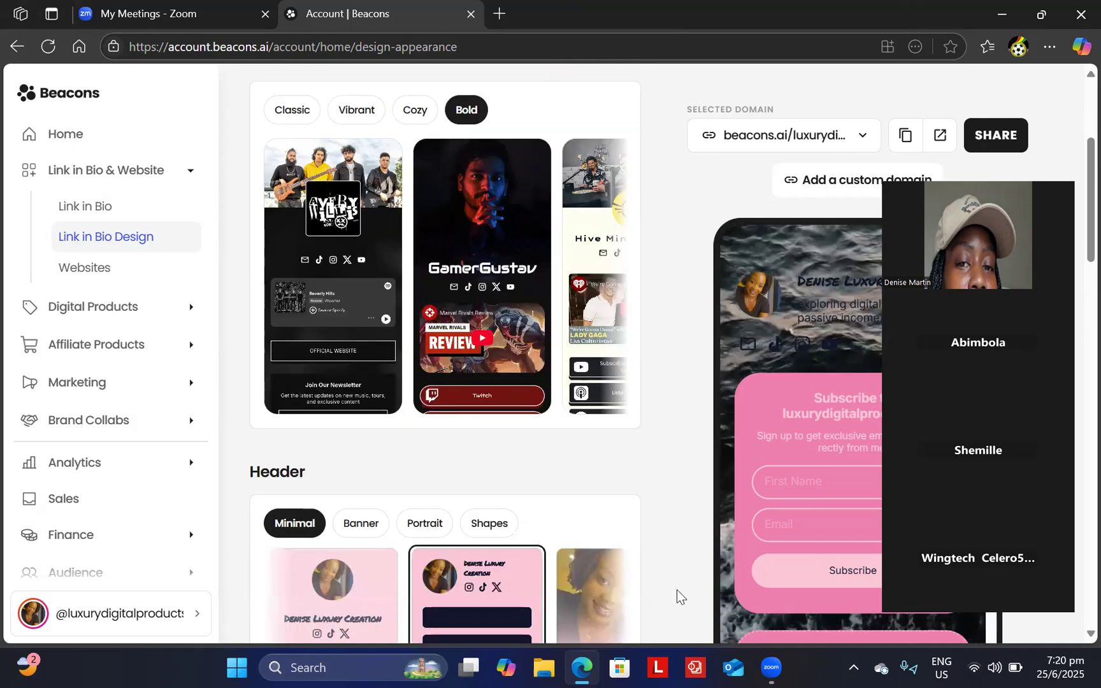
scroll(677, 589, down, 2)
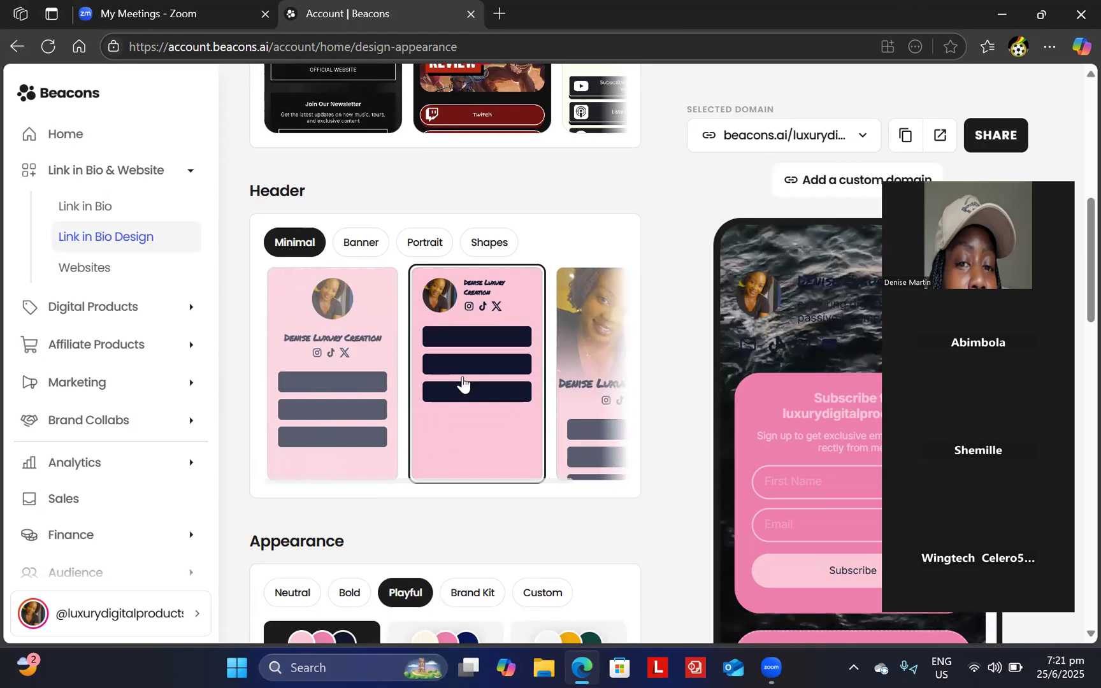
click(579, 334)
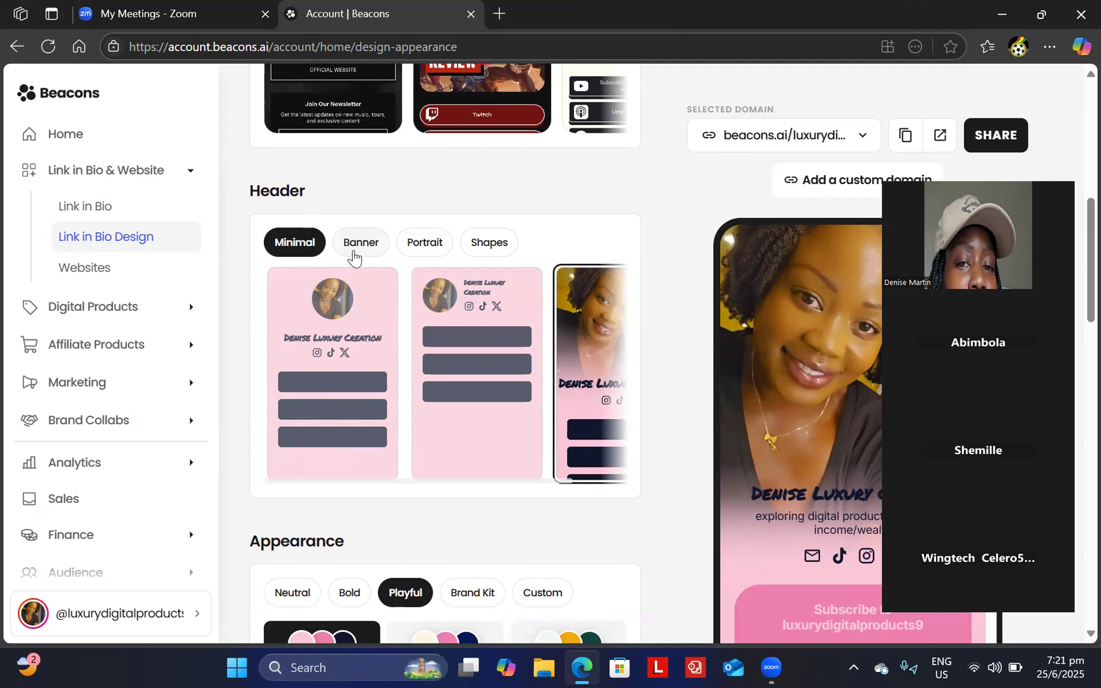
- Compare the Banner, Portrait and Shapes header layouts
click(354, 254)
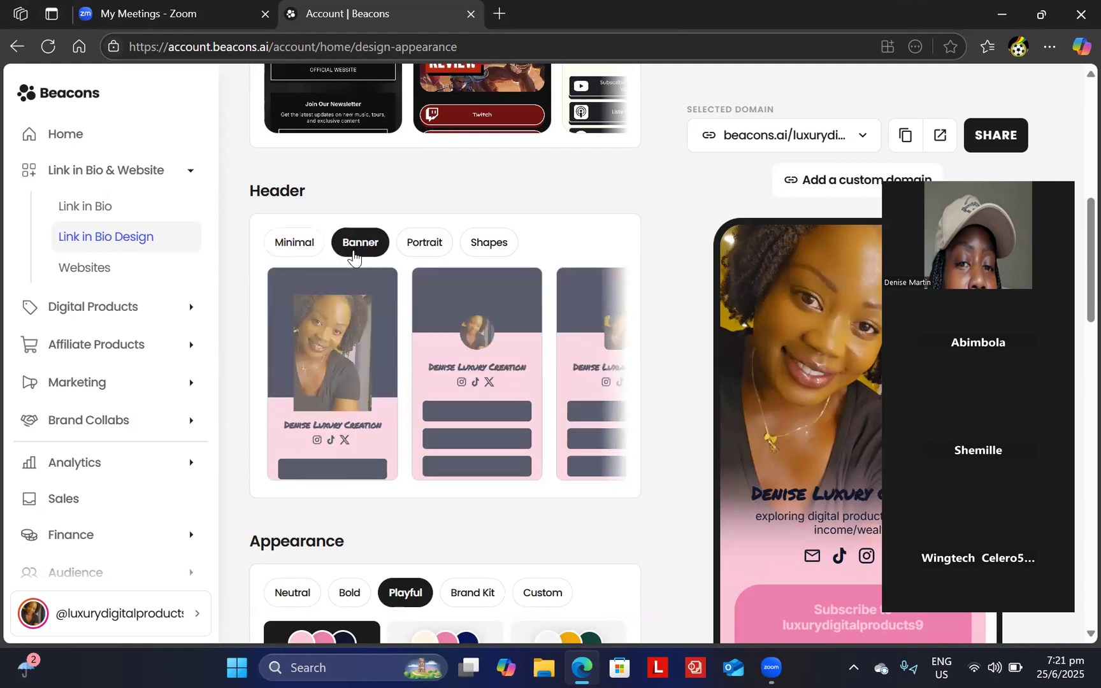
click(425, 246)
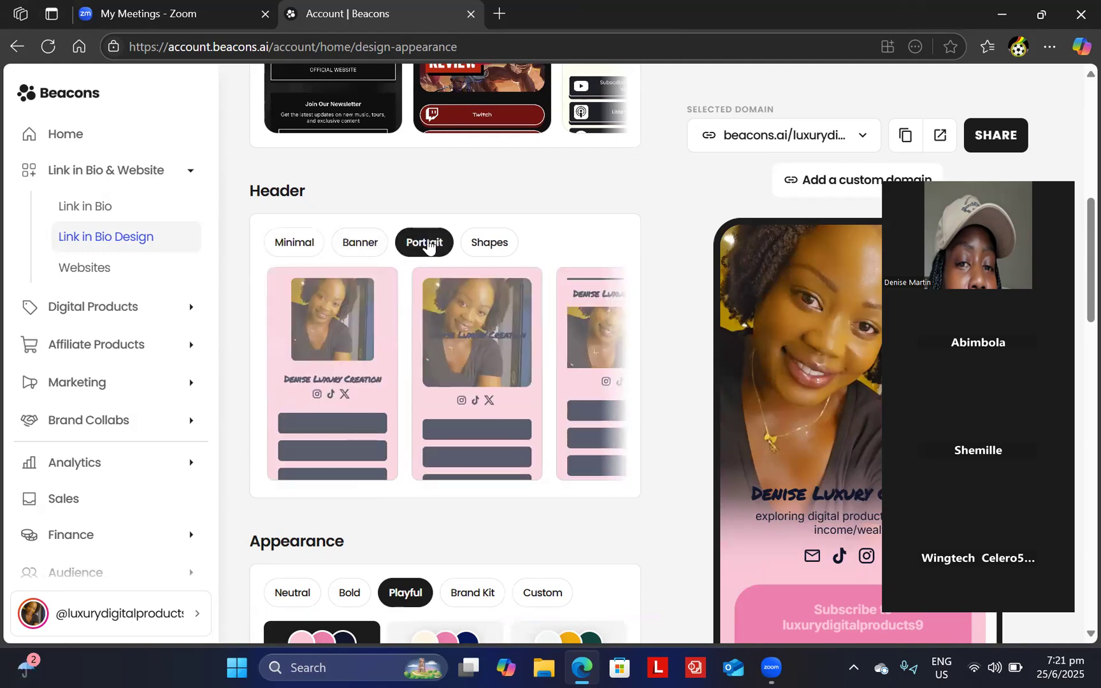
click(488, 244)
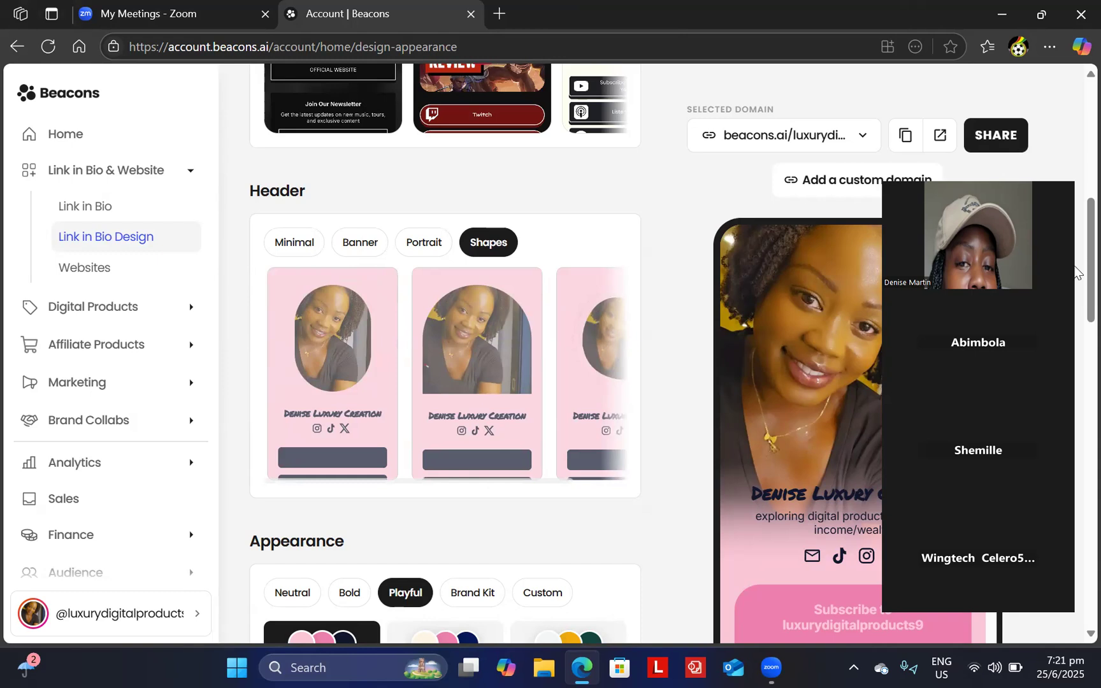
scroll(1076, 306, down, 5)
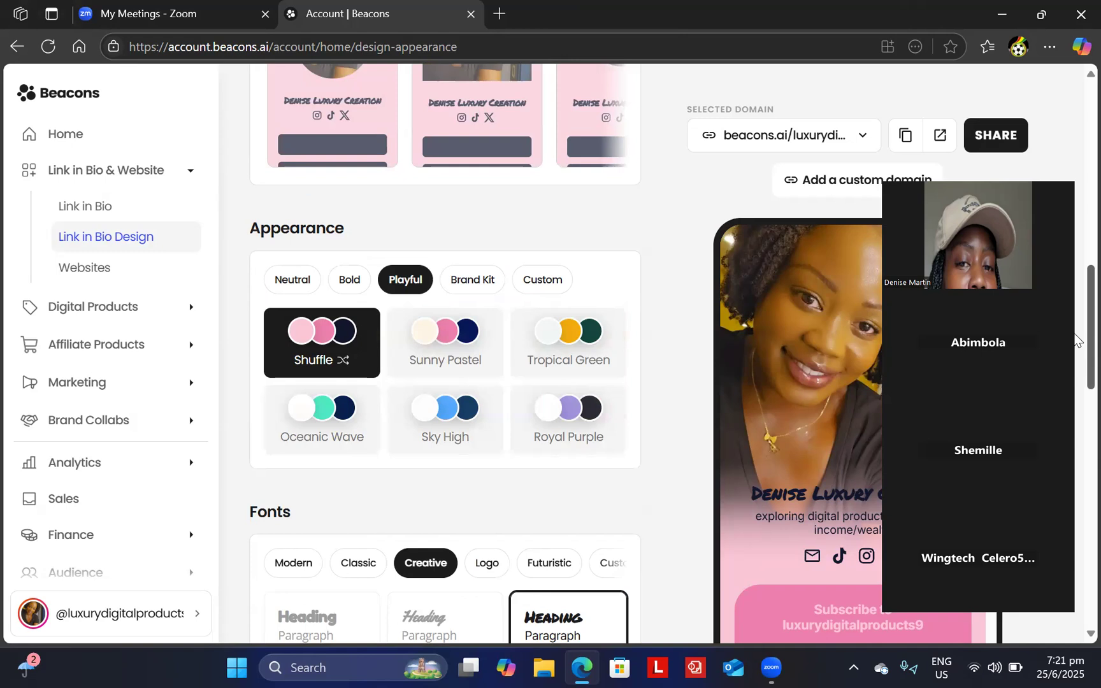
click(290, 286)
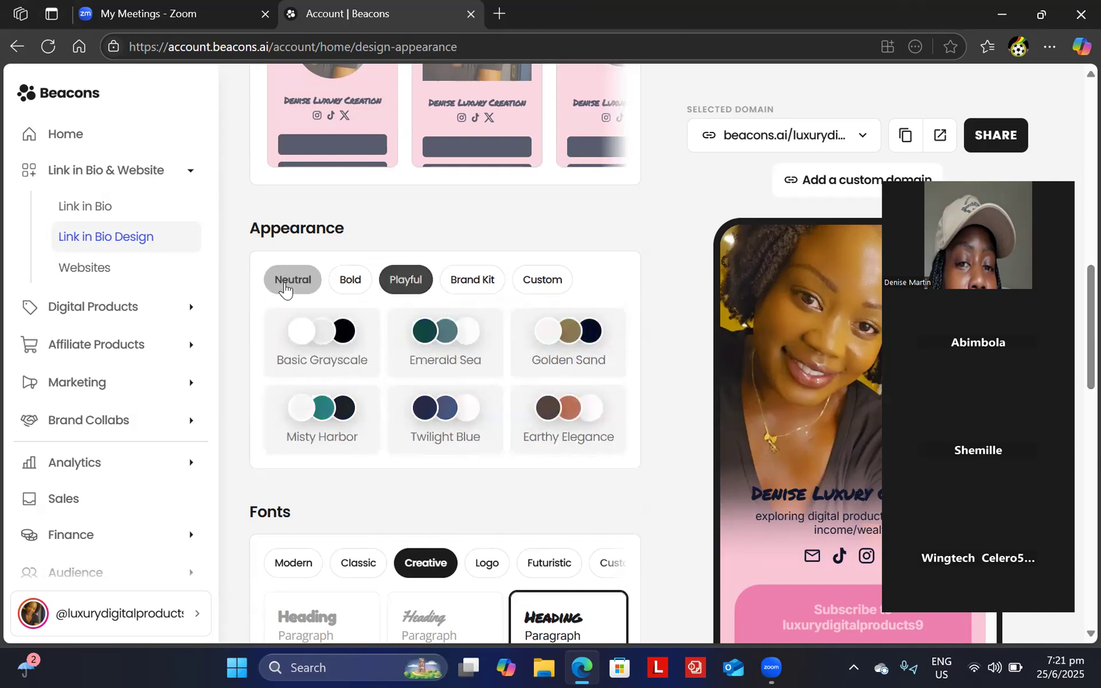
click(349, 281)
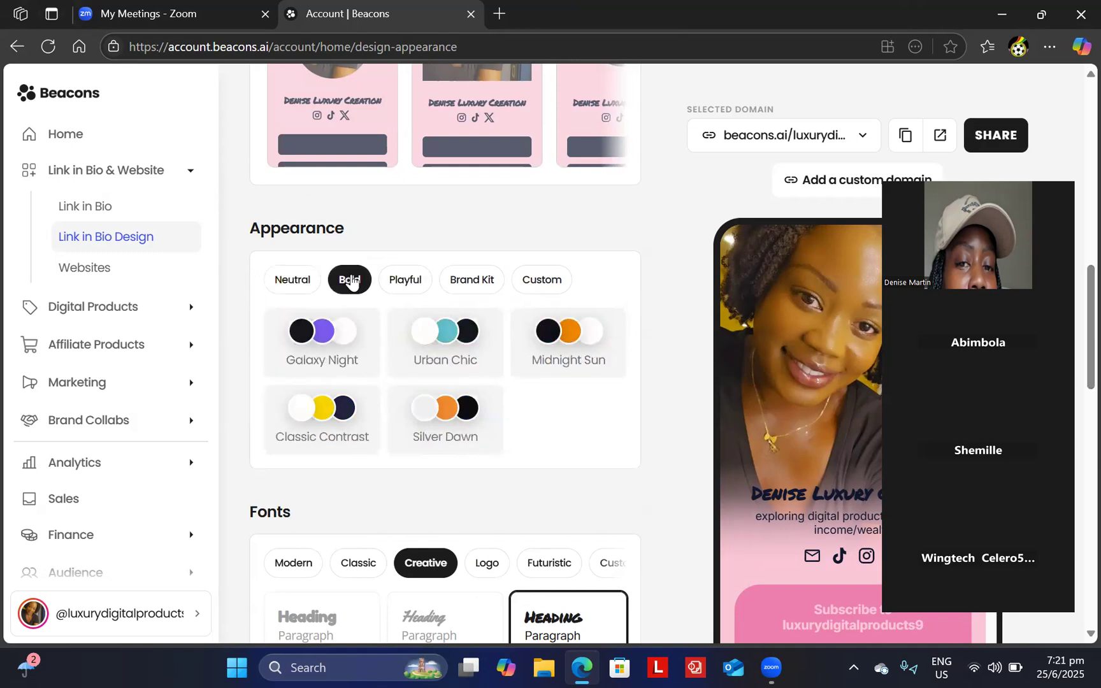
click(408, 279)
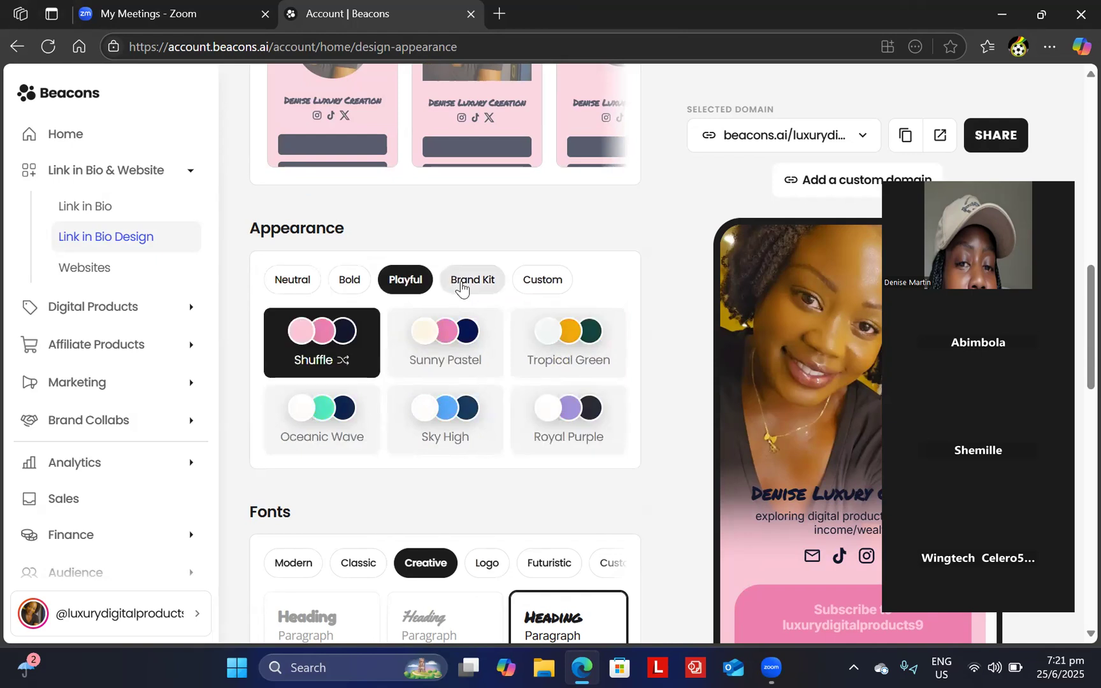
click(463, 288)
click(533, 281)
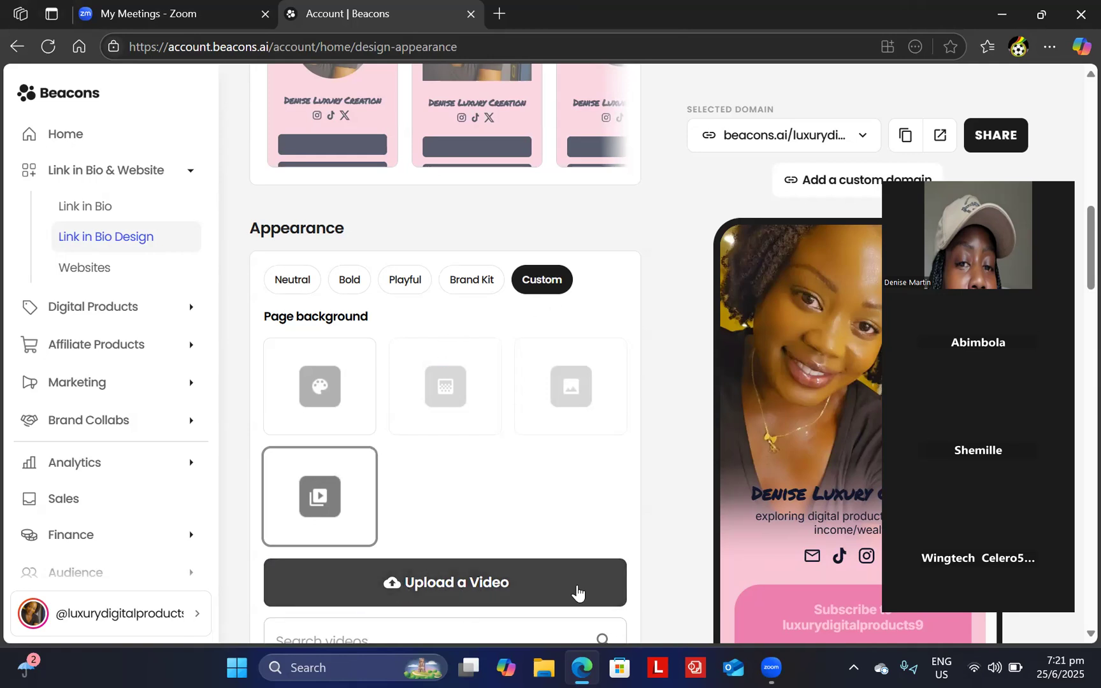
scroll(1074, 634, down, 3)
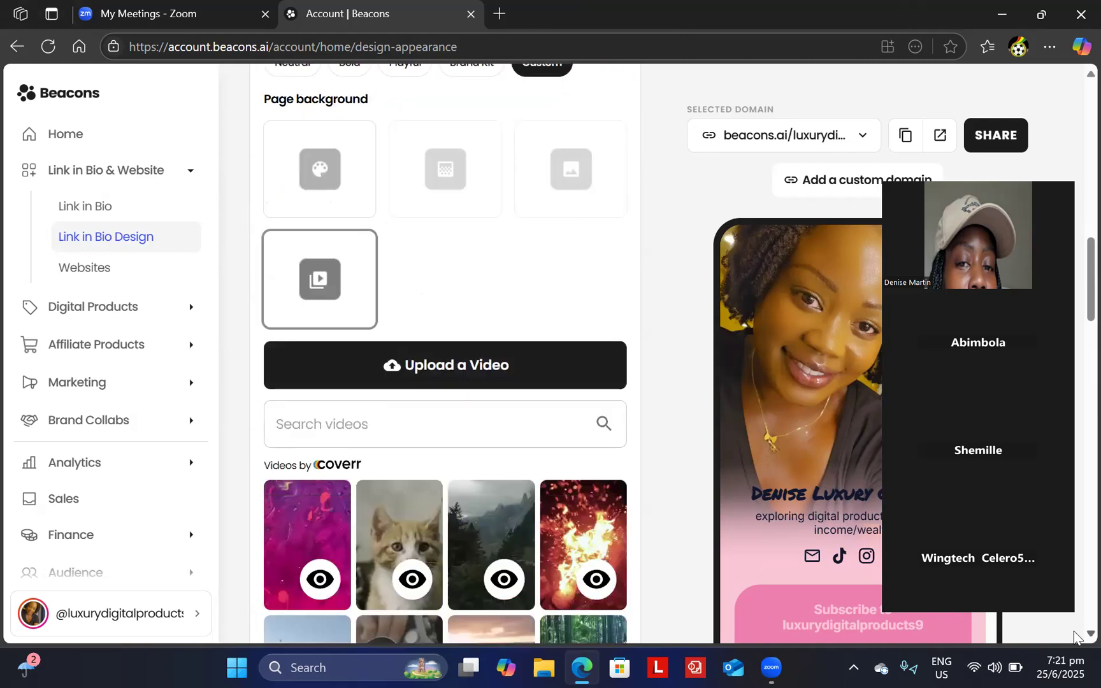
scroll(1074, 634, down, 2)
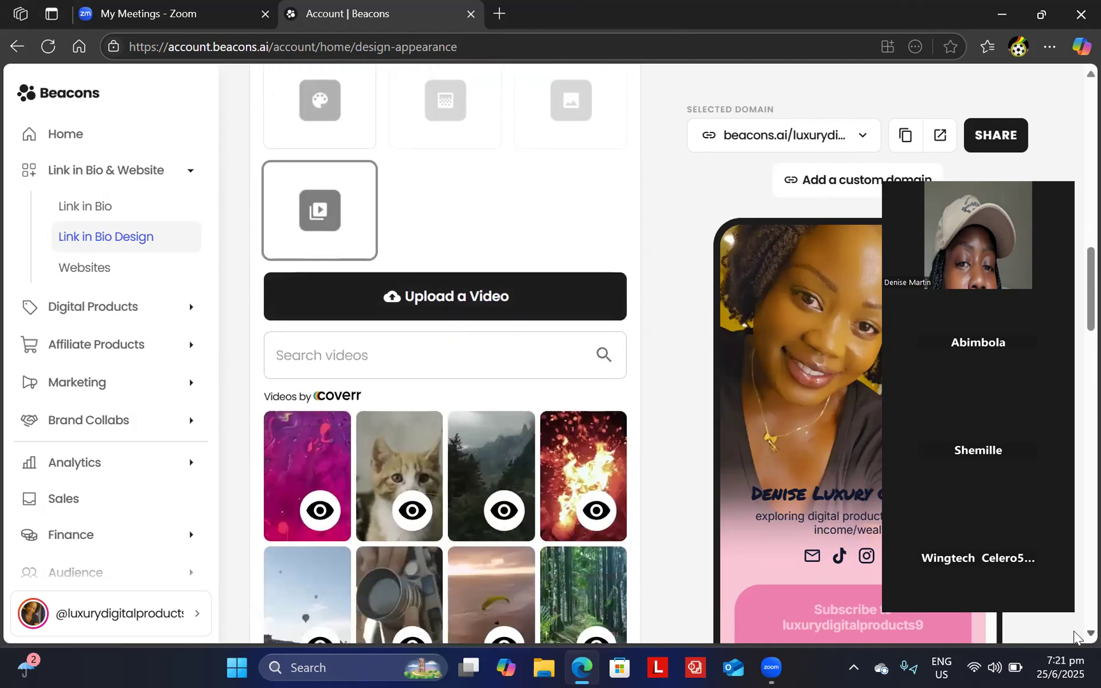
scroll(1073, 634, down, 2)
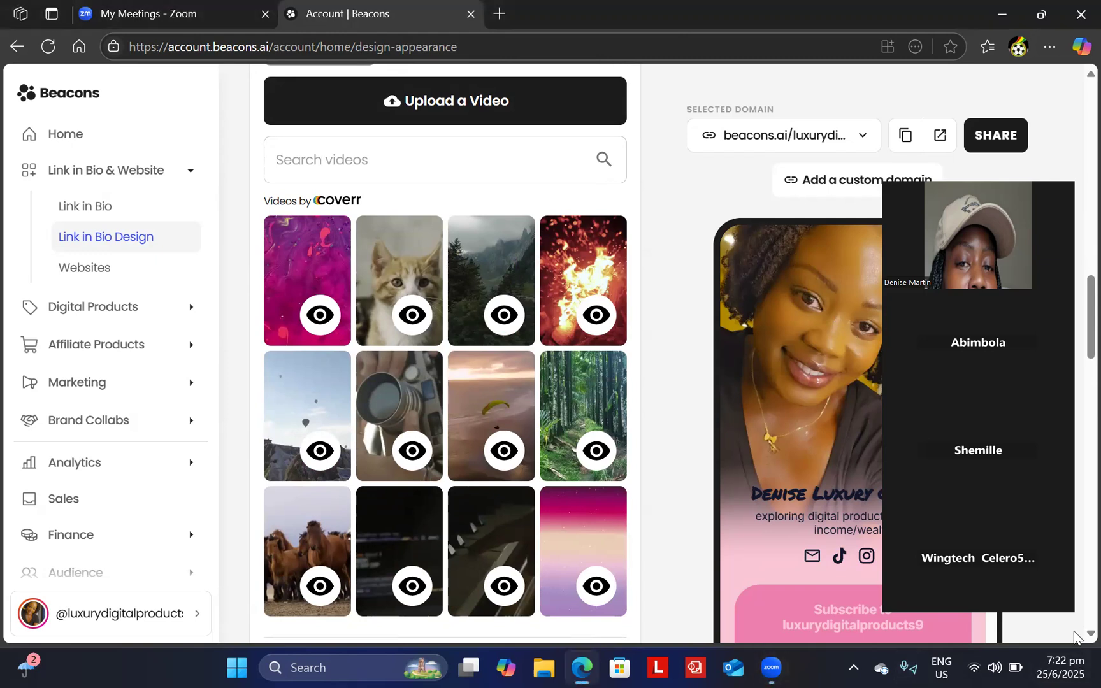
scroll(1074, 636, down, 3)
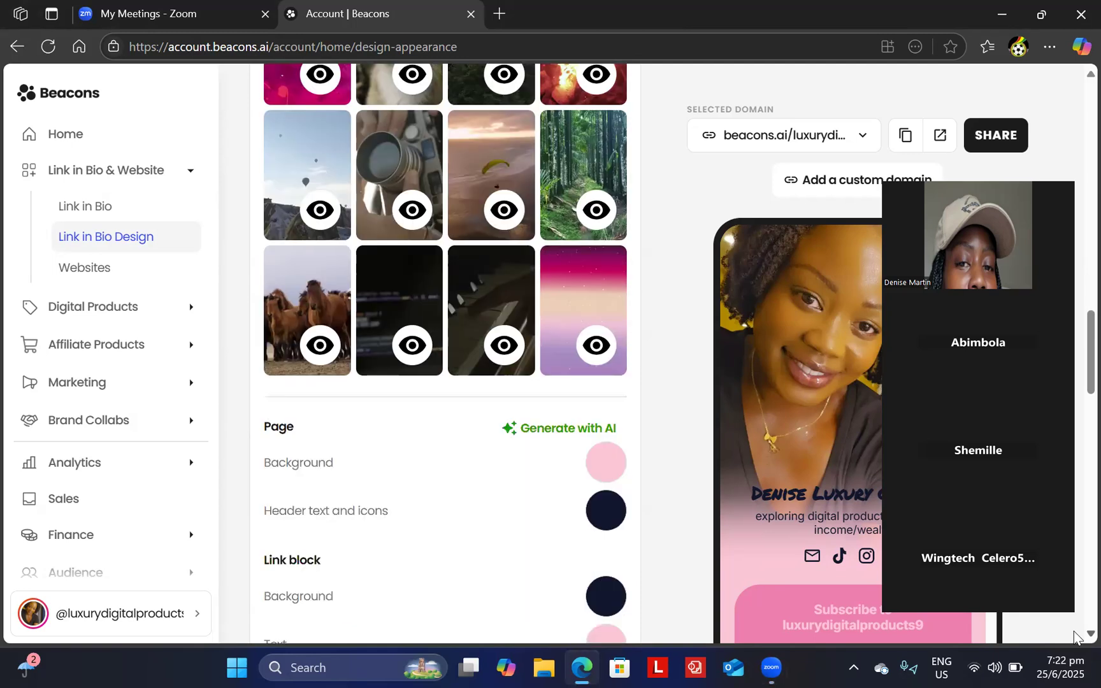
drag(1074, 383, 1076, 492)
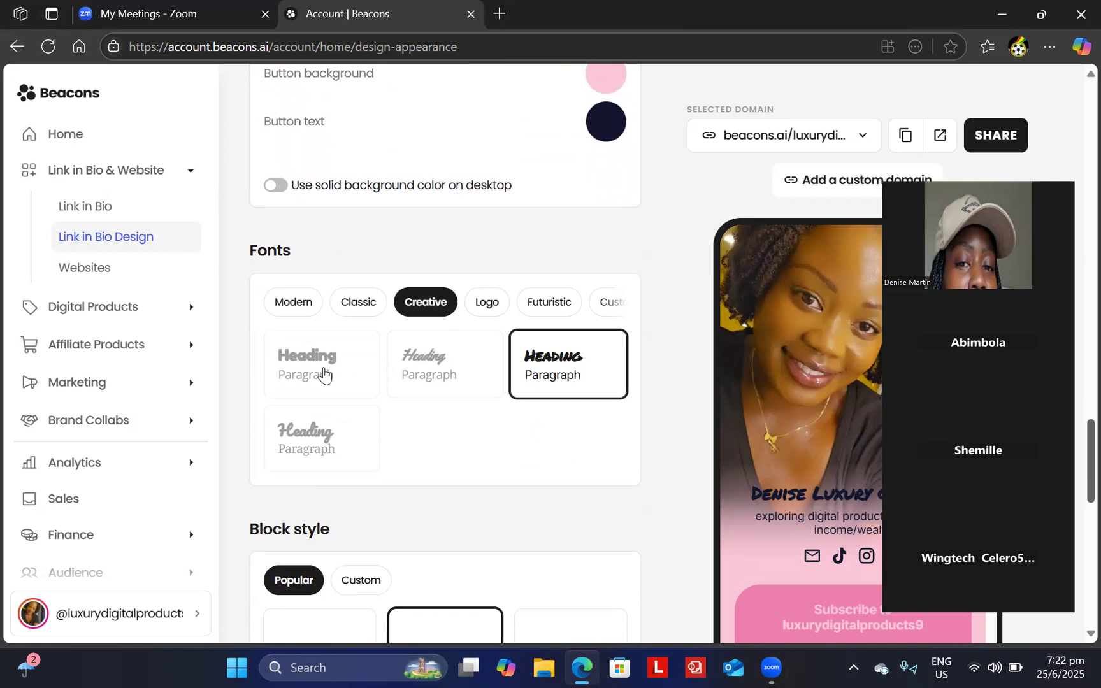
- Apply the first Creative font card to the page's headings and paragraphs
click(324, 375)
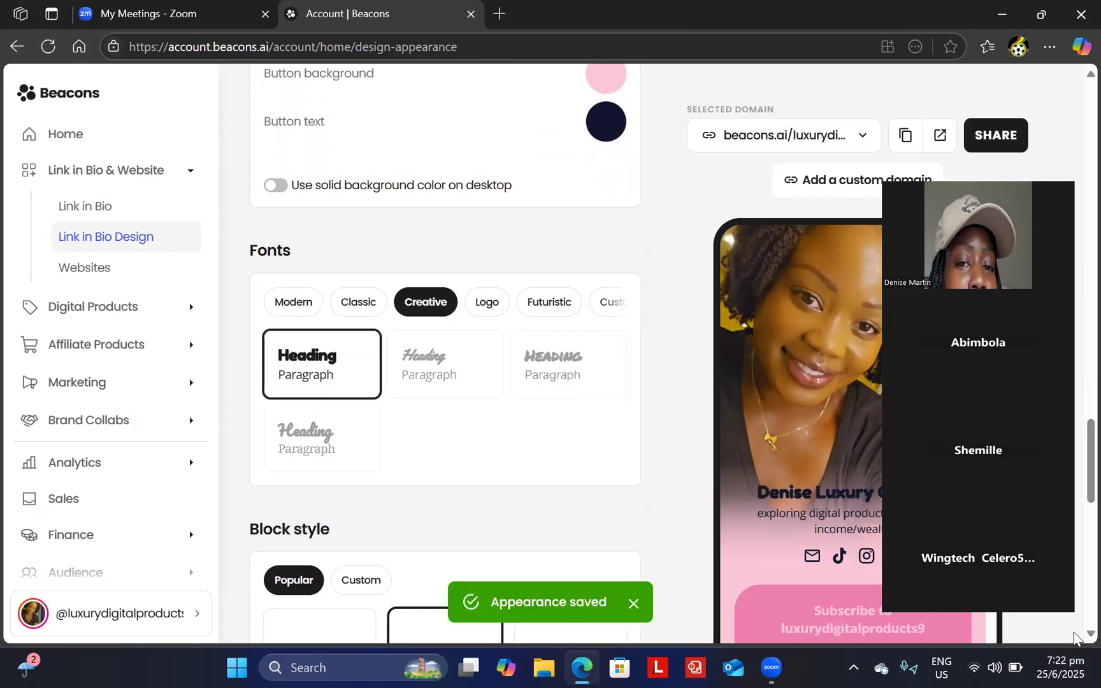
scroll(1074, 638, down, 5)
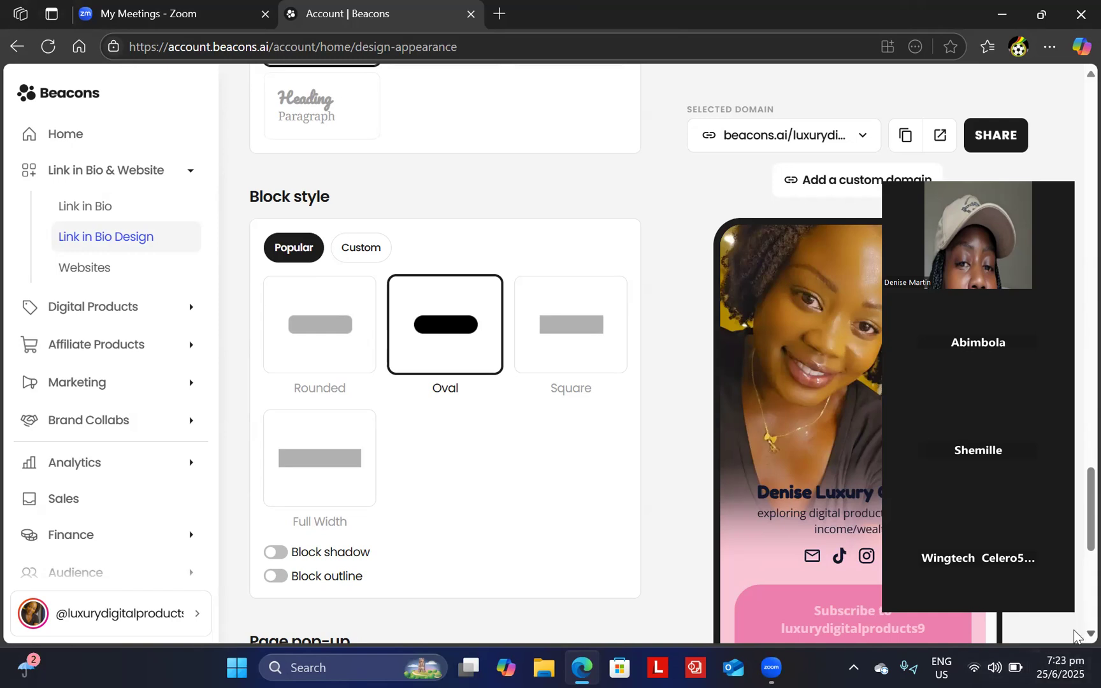
scroll(1075, 637, down, 4)
scroll(1075, 637, down, 2)
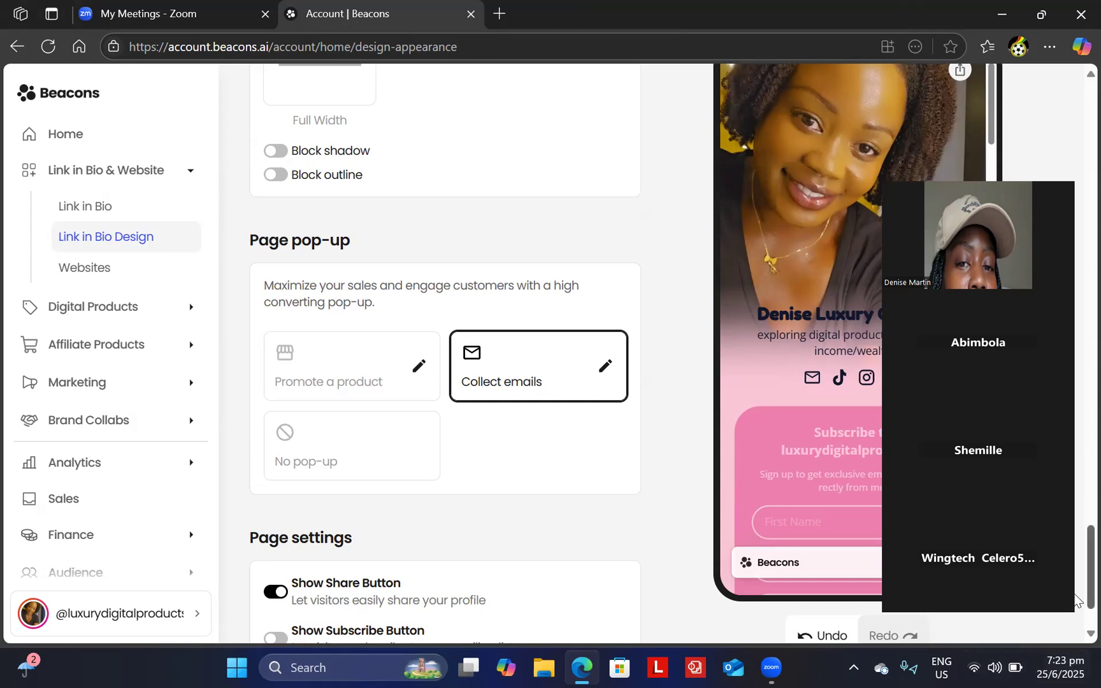
scroll(1076, 637, down, 3)
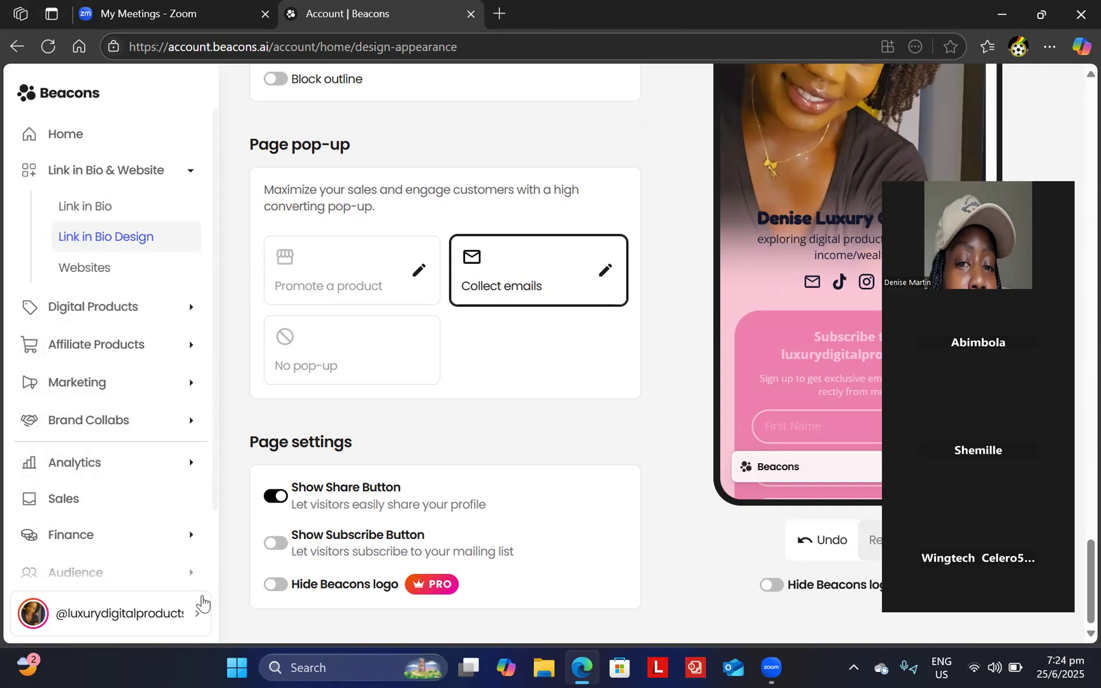
scroll(212, 527, down, 2)
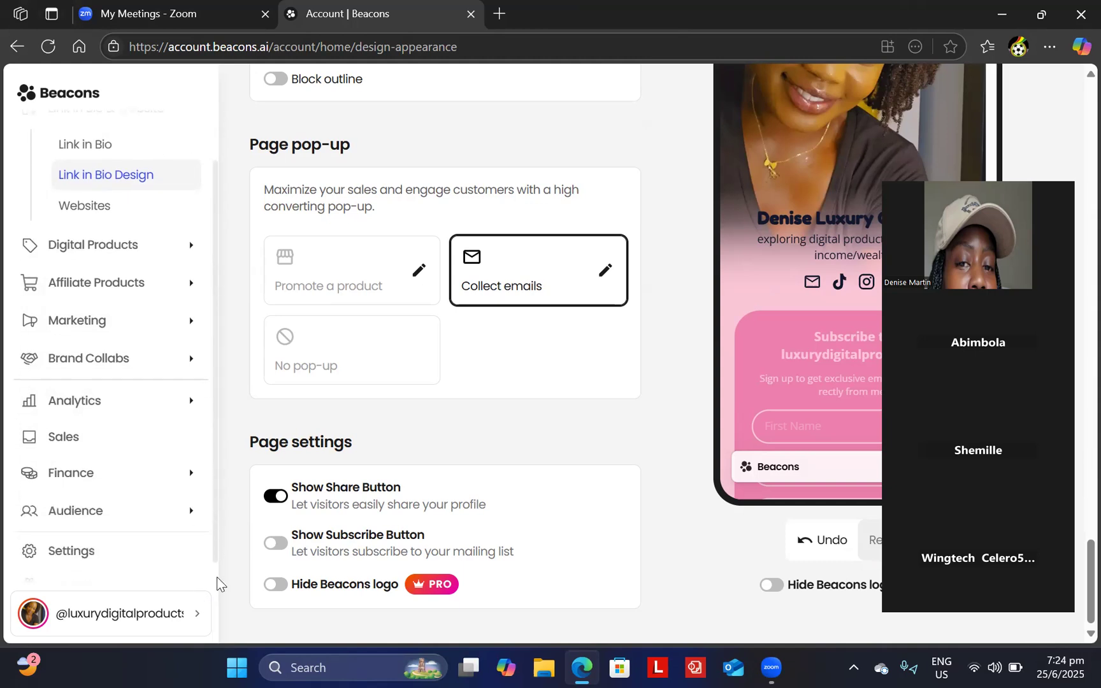
scroll(217, 599, down, 1)
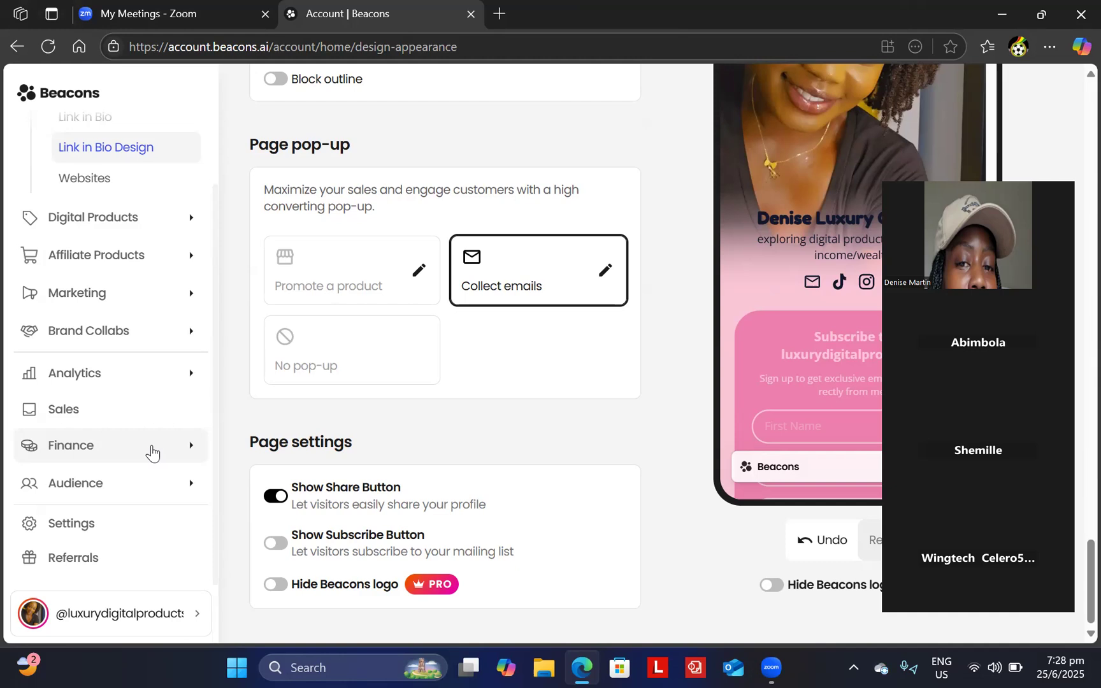
- Peek at the Zoom meetings tab with Ctrl+Tab, then return to the Beacons design page
key(ctrl+Tab)
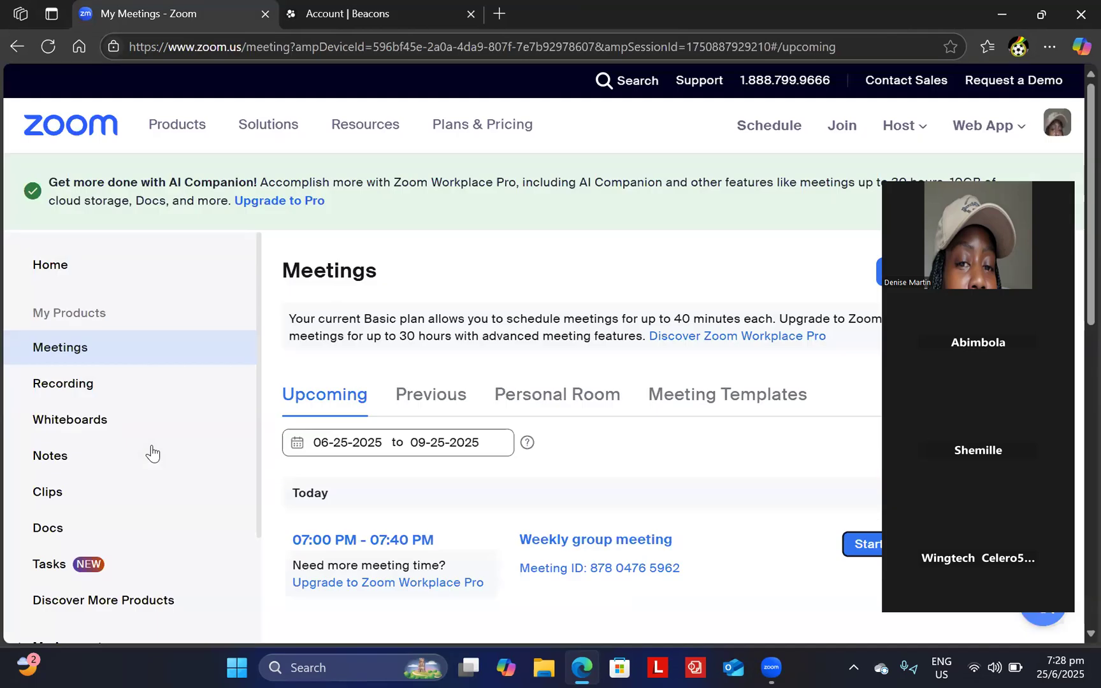
key(ctrl+Tab)
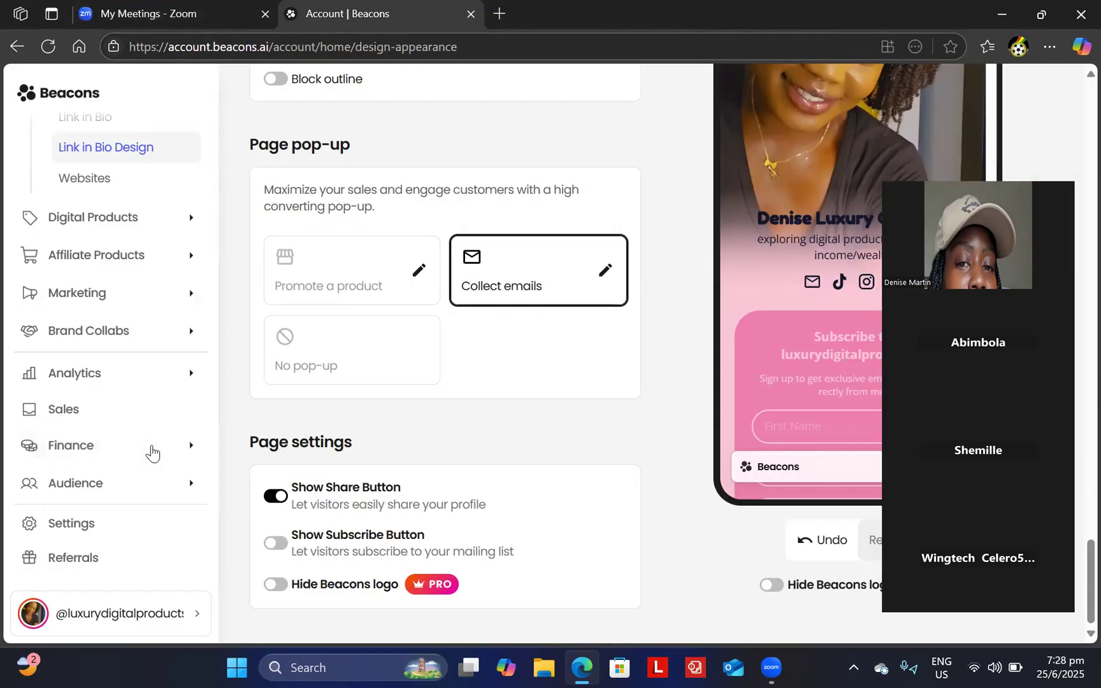
scroll(151, 452, down, 1)
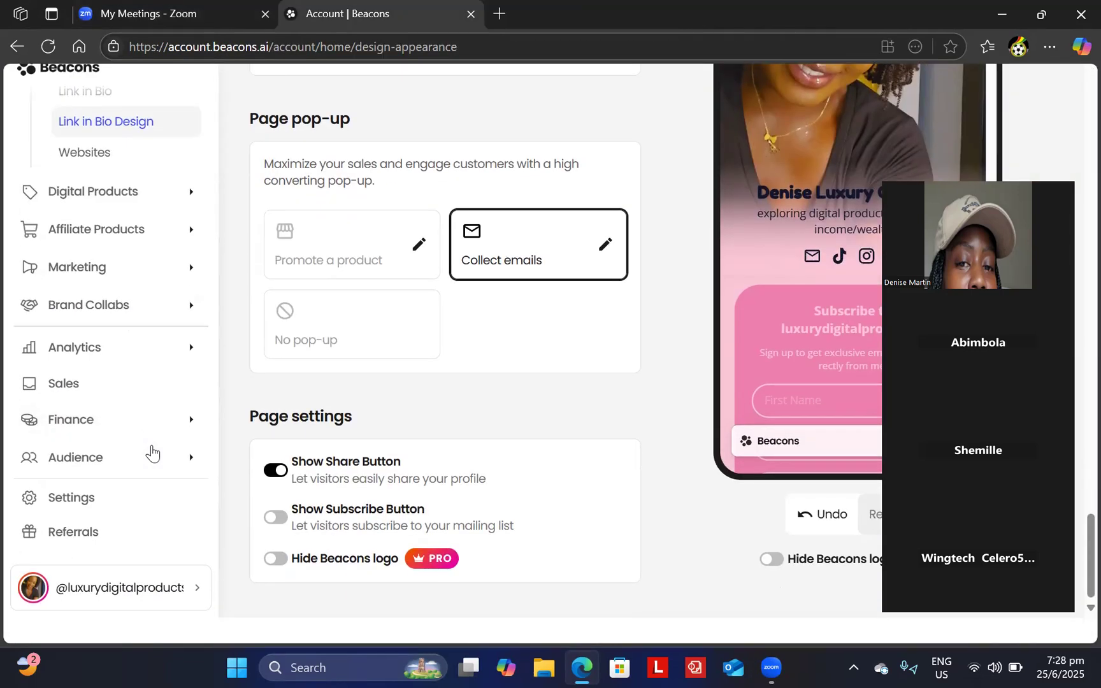
scroll(152, 453, up, 1)
scroll(152, 454, down, 1)
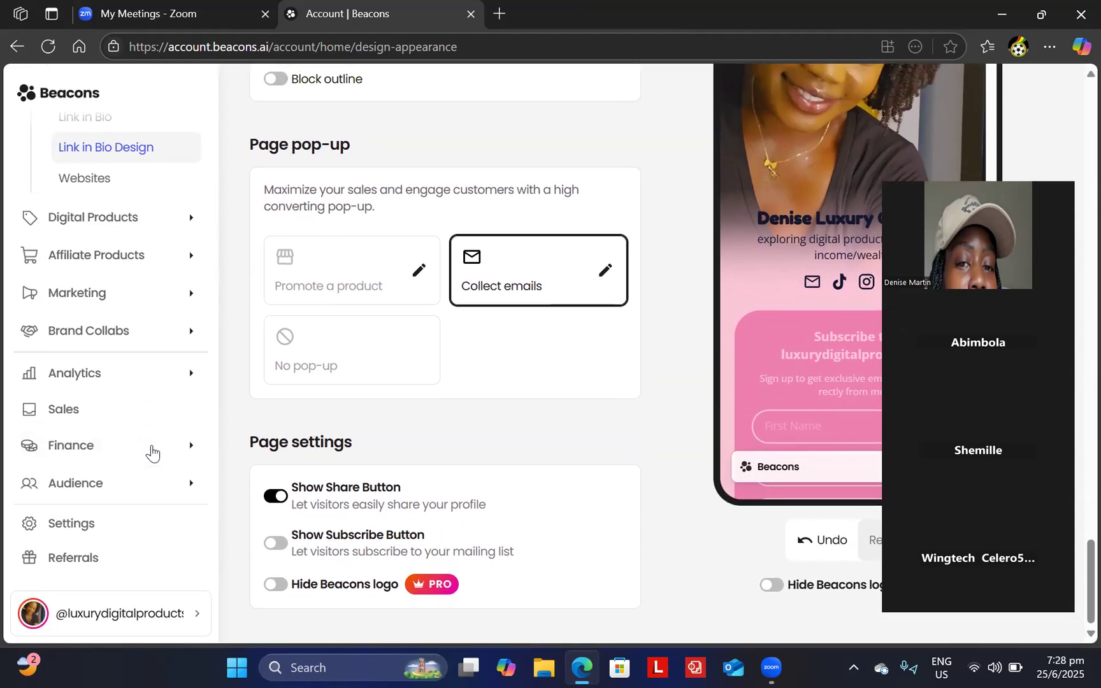
- Check the Zoom meetings tab, then switch back to the Account | Beacons tab
click(148, 16)
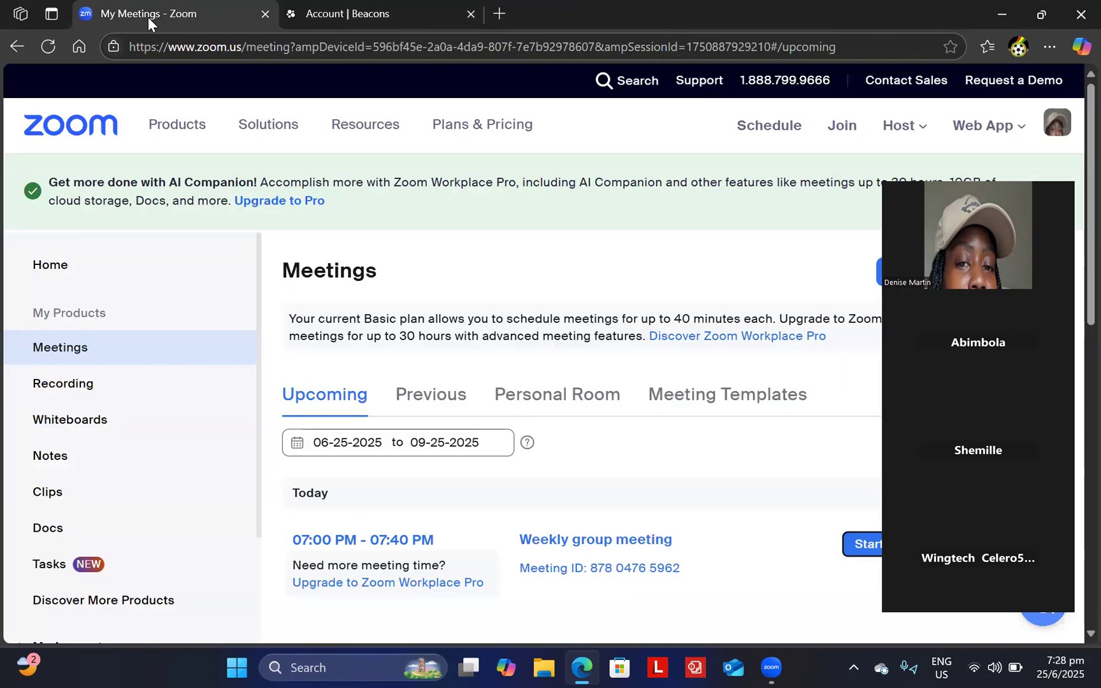
click(355, 11)
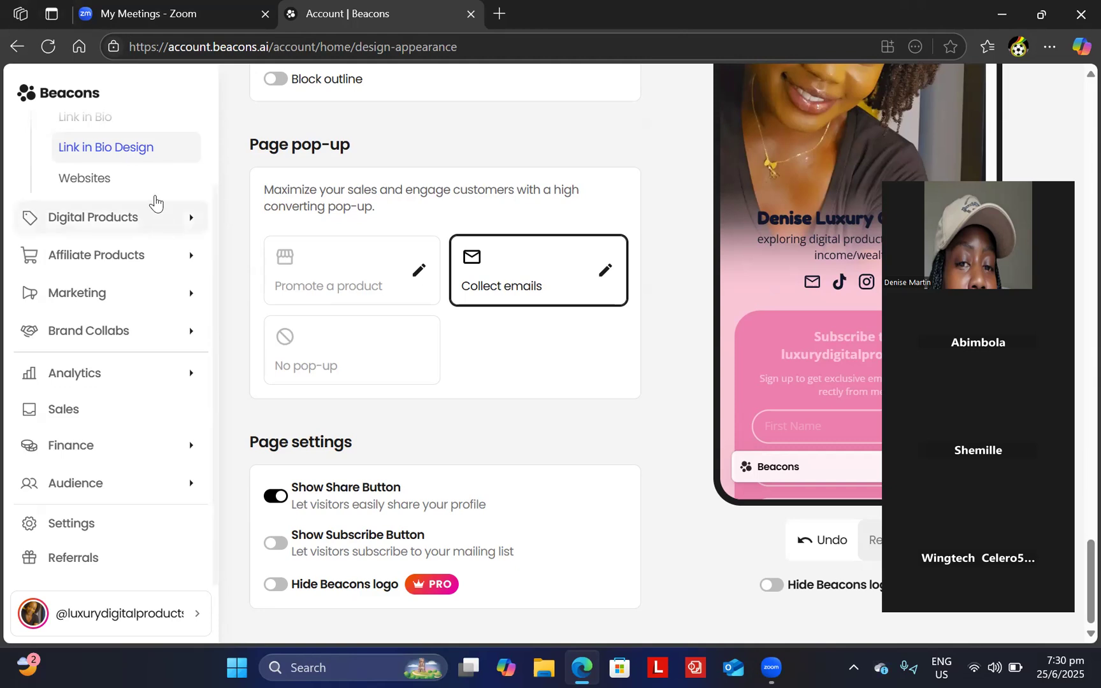
- Switch to the My Meetings - Zoom tab showing today's Weekly group meeting
click(197, 16)
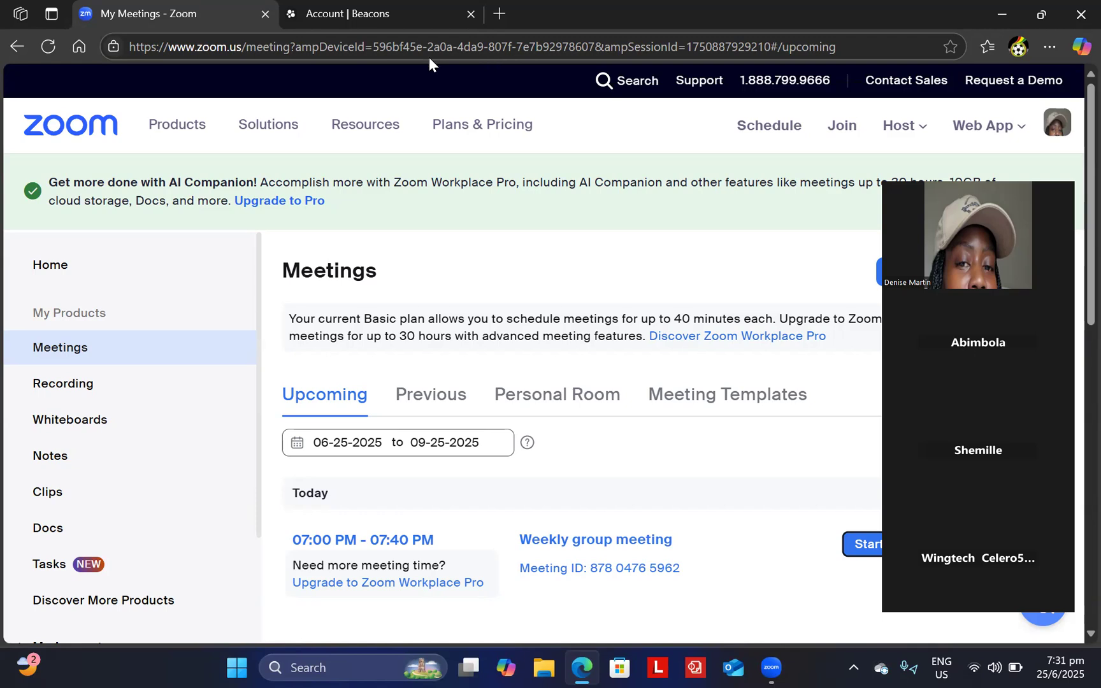
- In a new Edge tab, search Bing for 'account.beacons' from the address bar
click(499, 15)
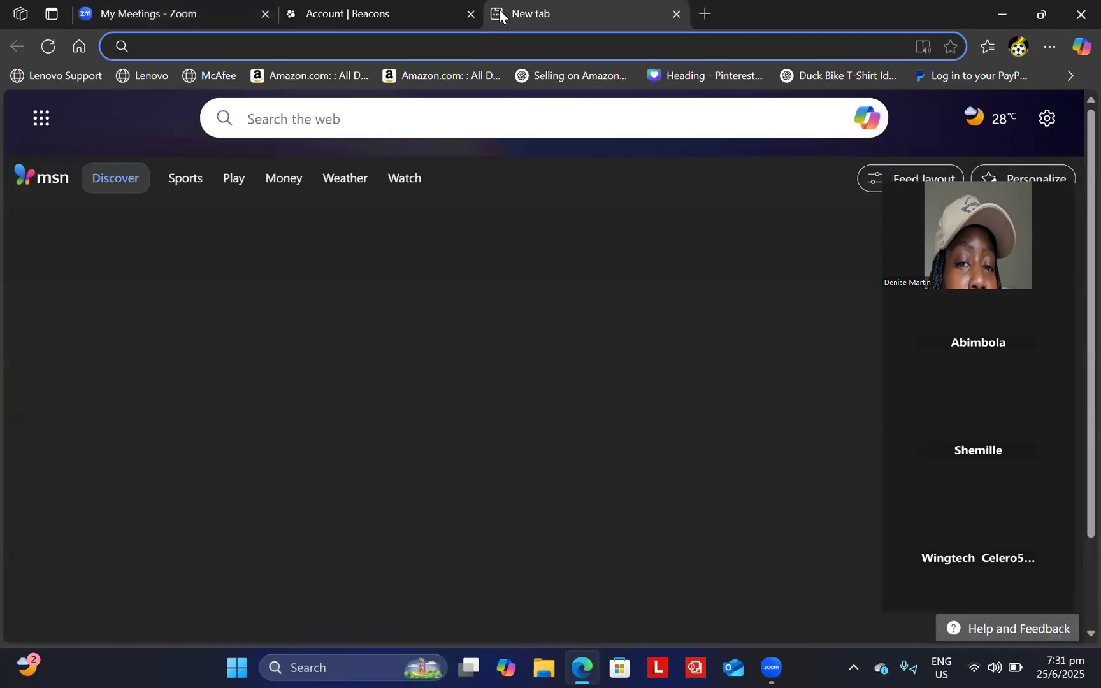
click(476, 46)
text(a)
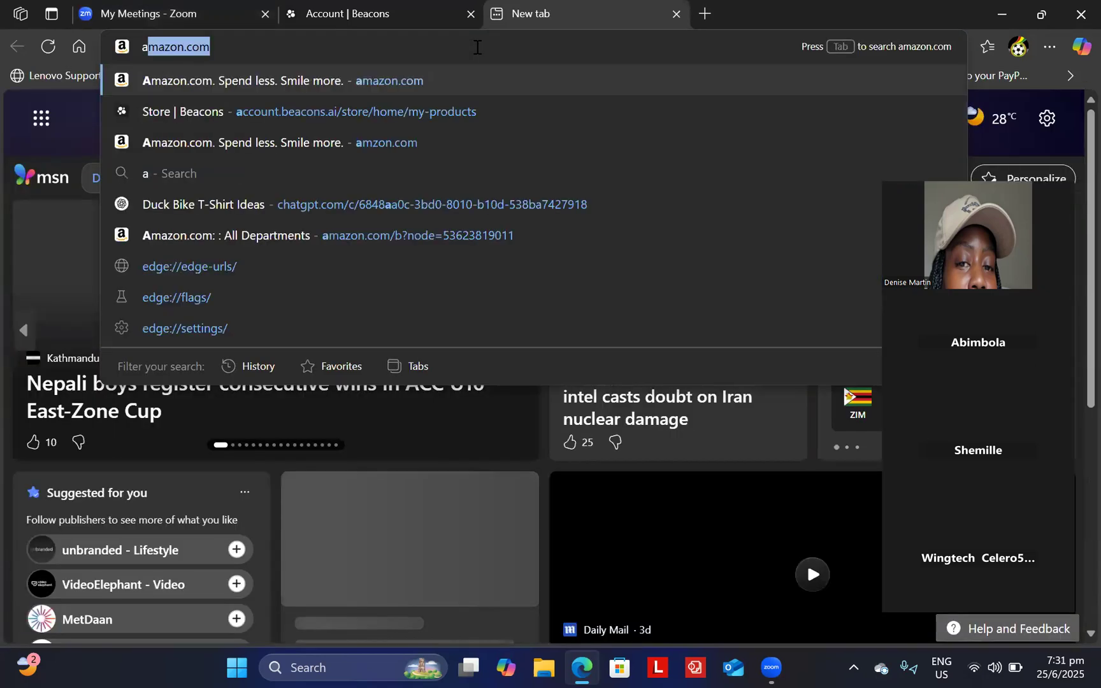
text(ccount)
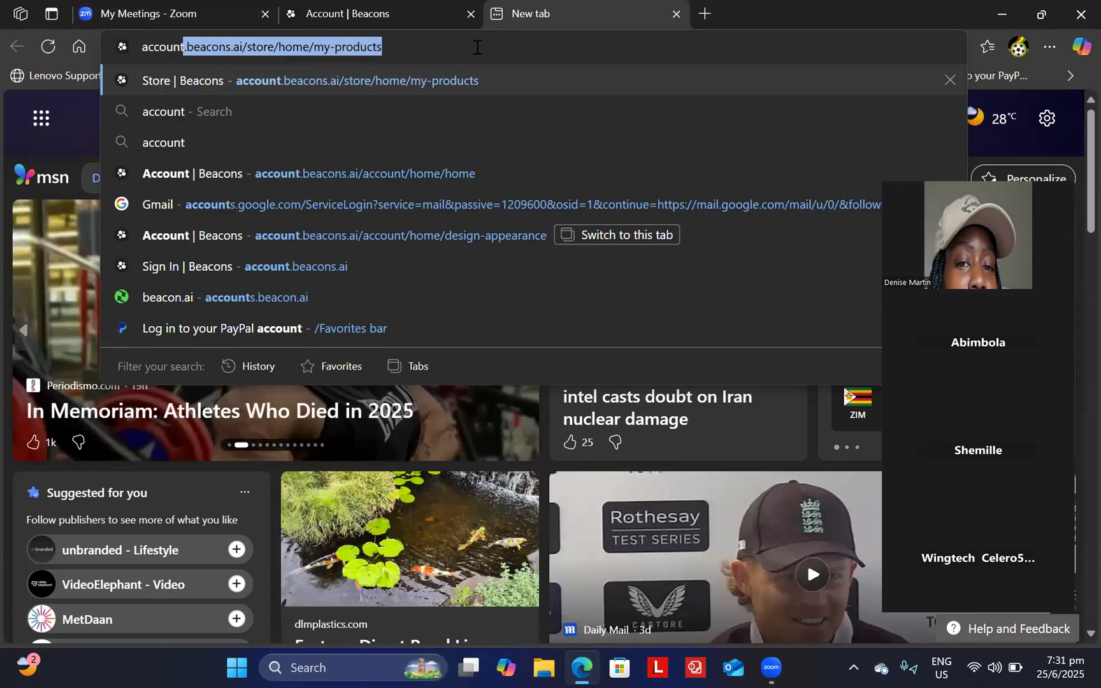
key(Right)
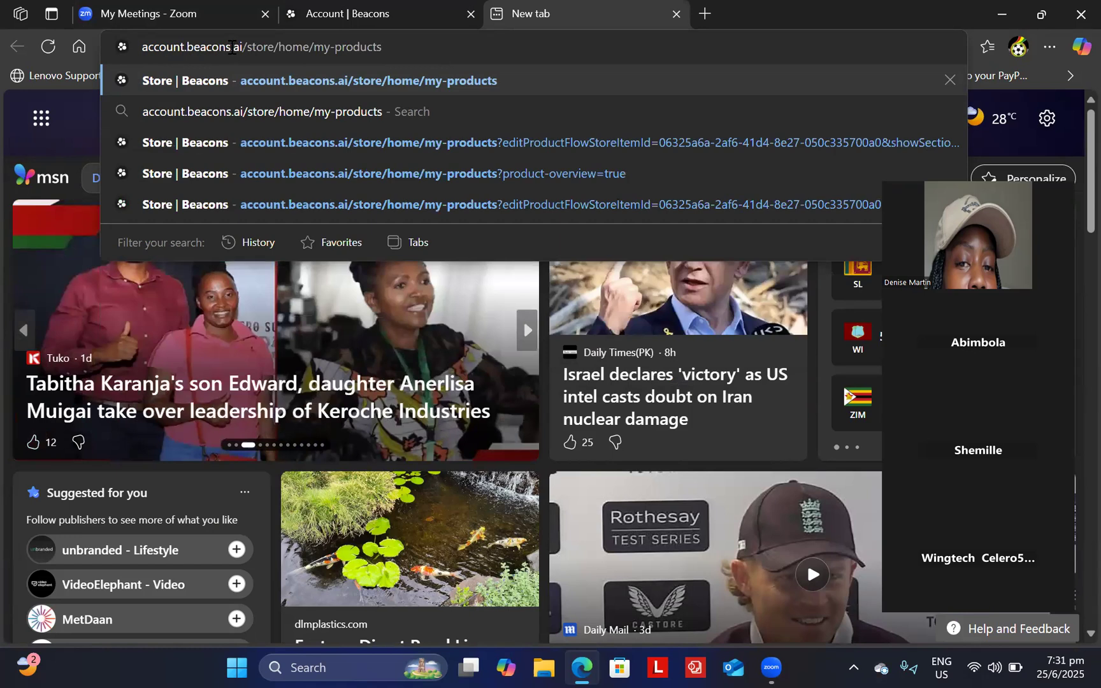
drag(232, 48, 473, 48)
key(BackSpace)
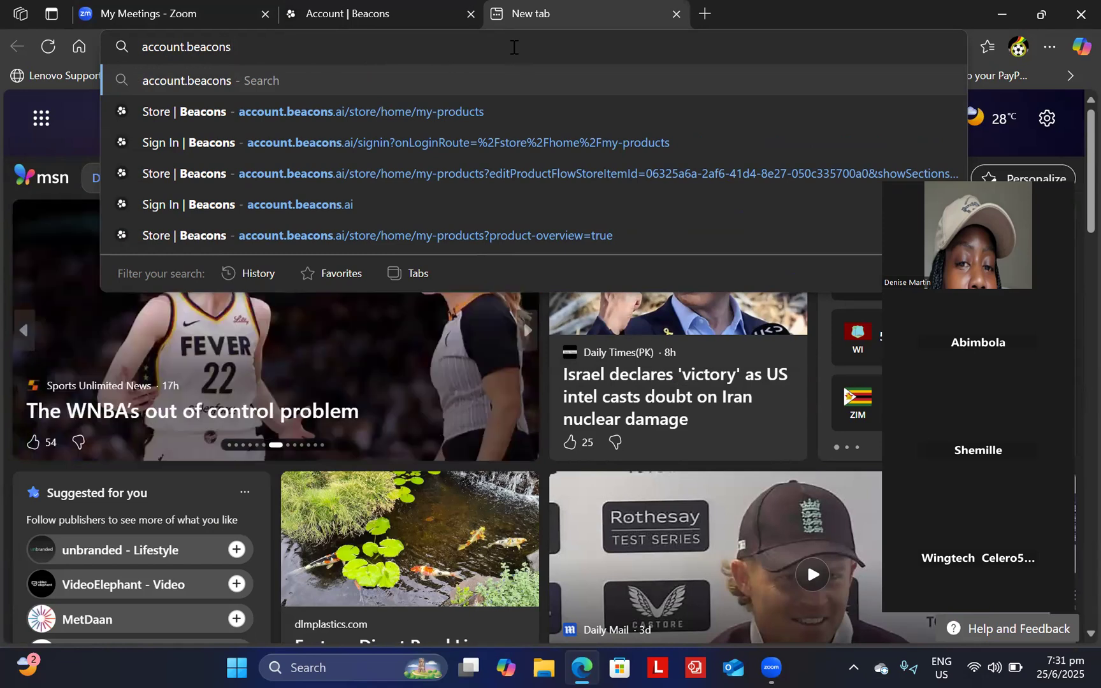
key(Return)
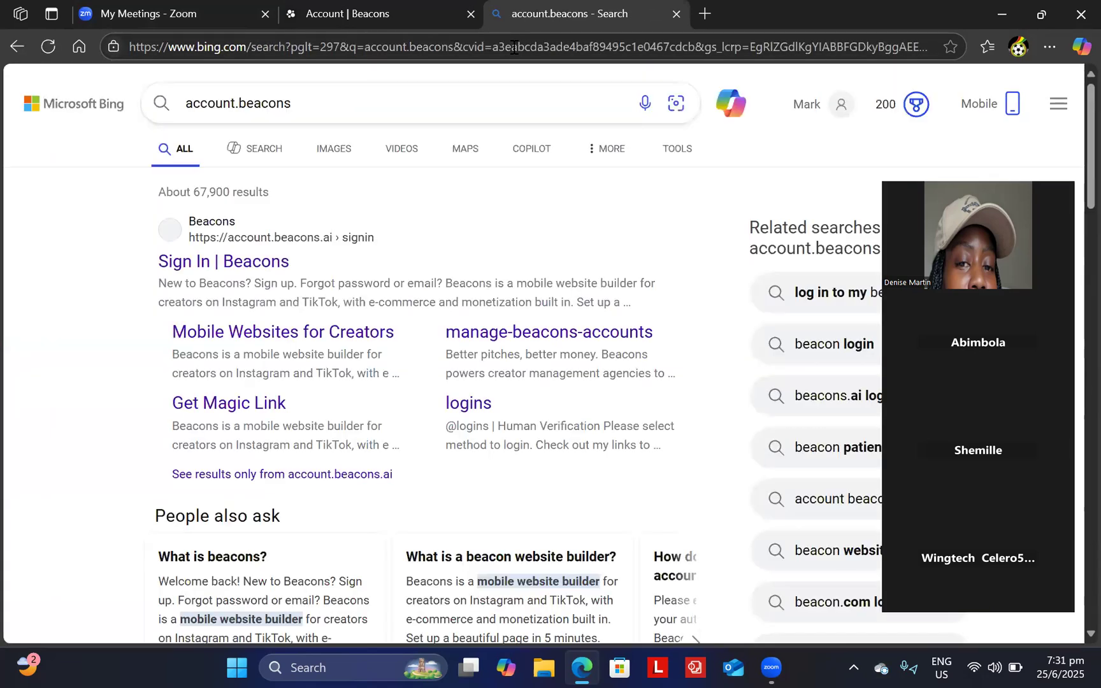